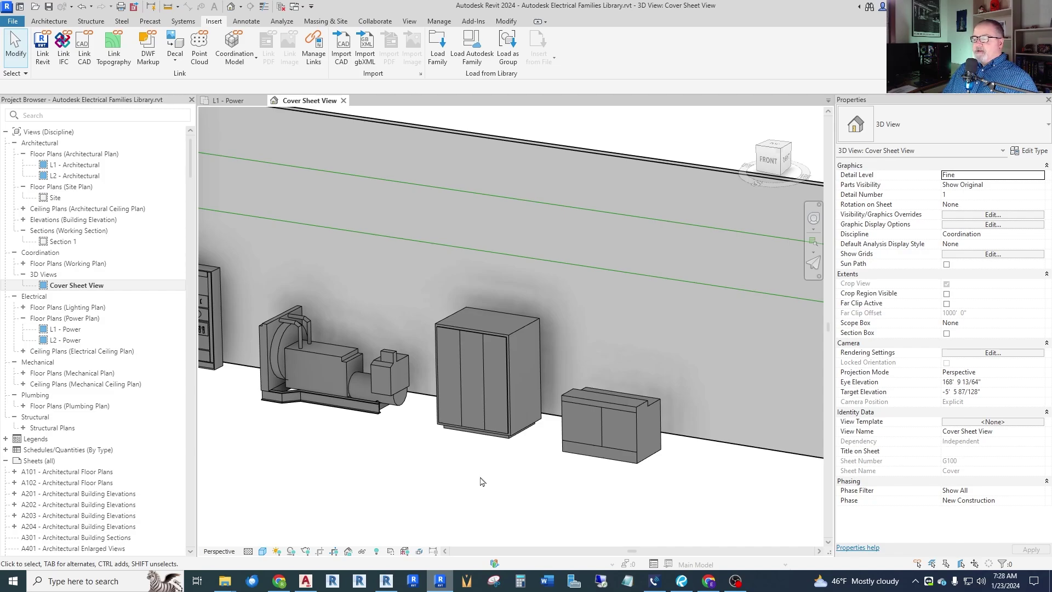
- Pan along the 3D equipment wall to reveal the wall devices, the box and the panel
{"action": "middle_click_drag", "start_coordinate": [406, 444], "coordinate": [650, 536]}
{"action": "middle_click_drag", "start_coordinate": [295, 392], "coordinate": [583, 443]}
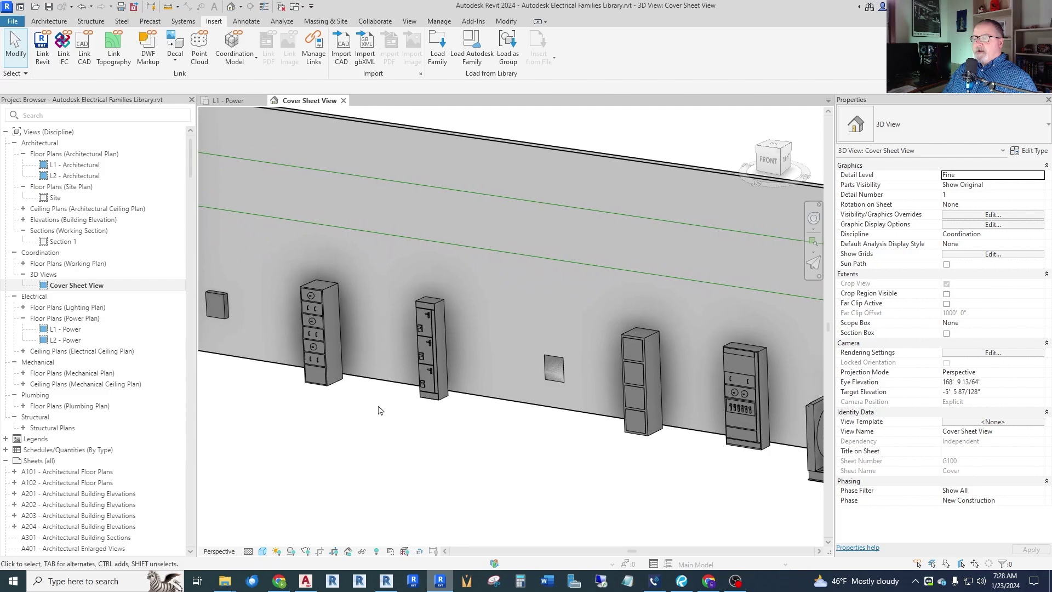
{"action": "middle_click_drag", "start_coordinate": [327, 409], "coordinate": [640, 443]}
{"action": "middle_click_drag", "start_coordinate": [306, 373], "coordinate": [430, 539]}
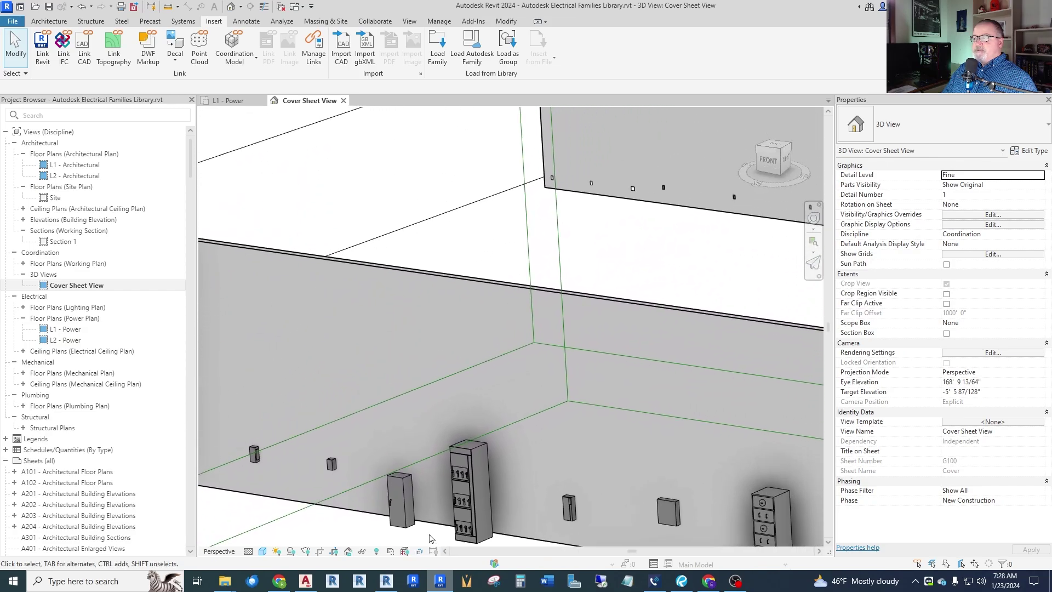
{"action": "scroll", "coordinate": [693, 257], "scroll_direction": "up", "scroll_amount": 5}
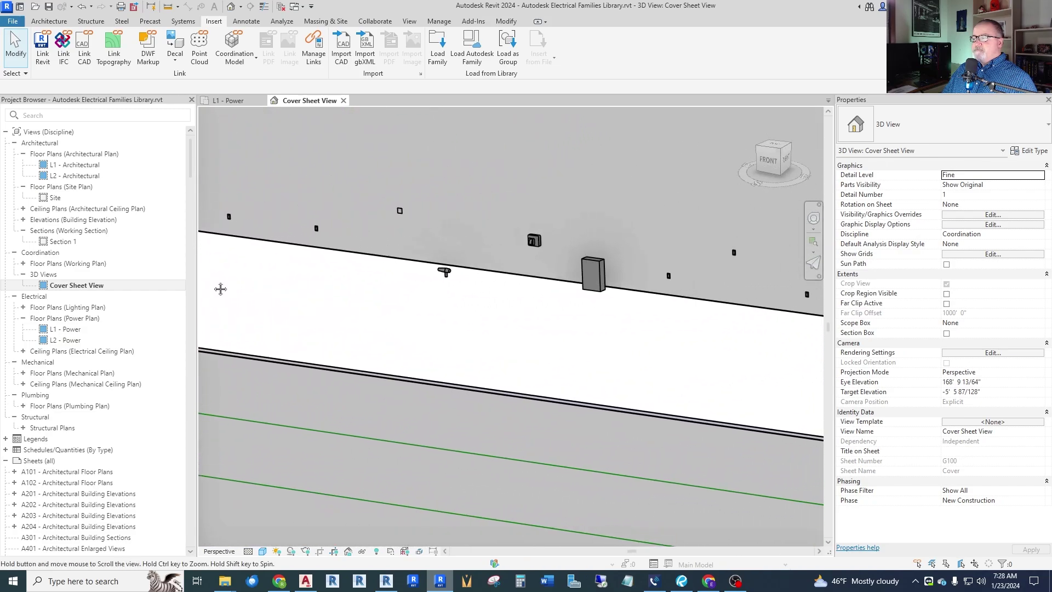
{"action": "middle_click_drag", "start_coordinate": [658, 334], "coordinate": [313, 297]}
{"action": "middle_click_drag", "start_coordinate": [704, 348], "coordinate": [330, 314]}
{"action": "scroll", "coordinate": [543, 345], "scroll_direction": "up", "scroll_amount": 4}
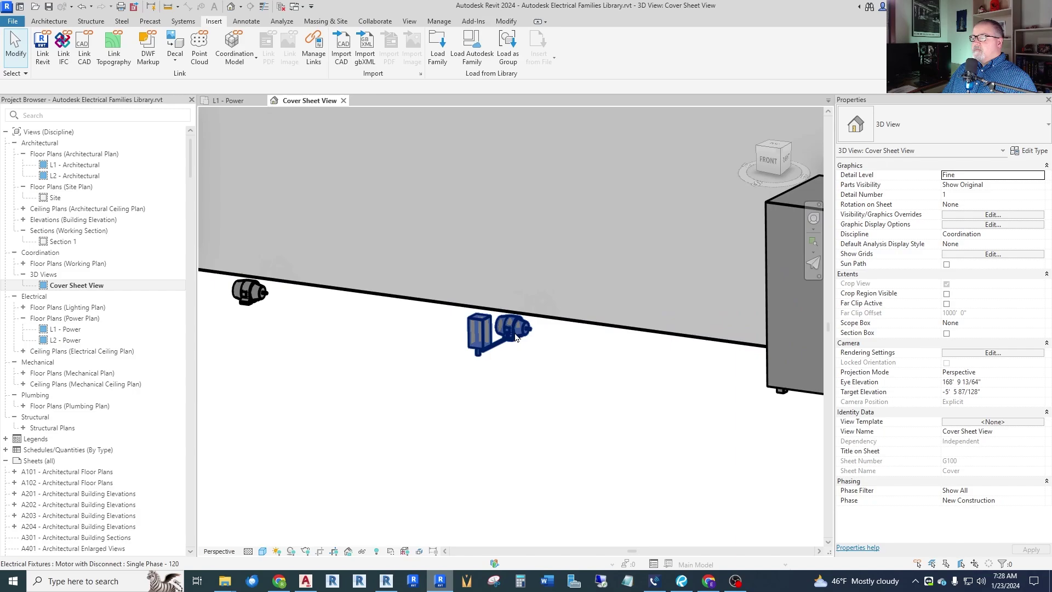
{"action": "scroll", "coordinate": [538, 369], "scroll_direction": "down", "scroll_amount": 3}
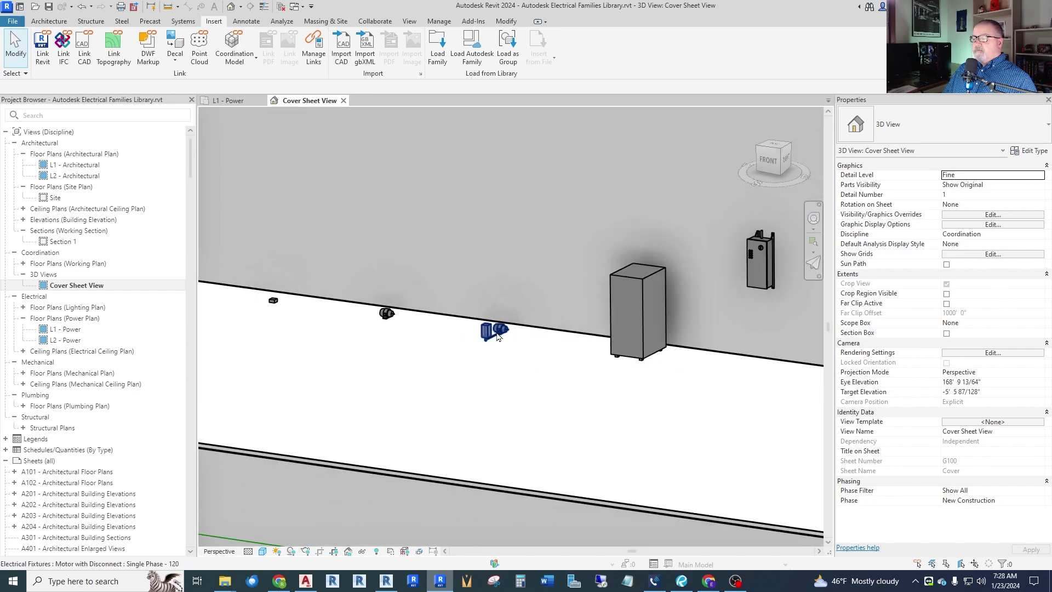
{"action": "middle_click_drag", "start_coordinate": [676, 383], "coordinate": [491, 392]}
{"action": "scroll", "coordinate": [599, 269], "scroll_direction": "up", "scroll_amount": 3}
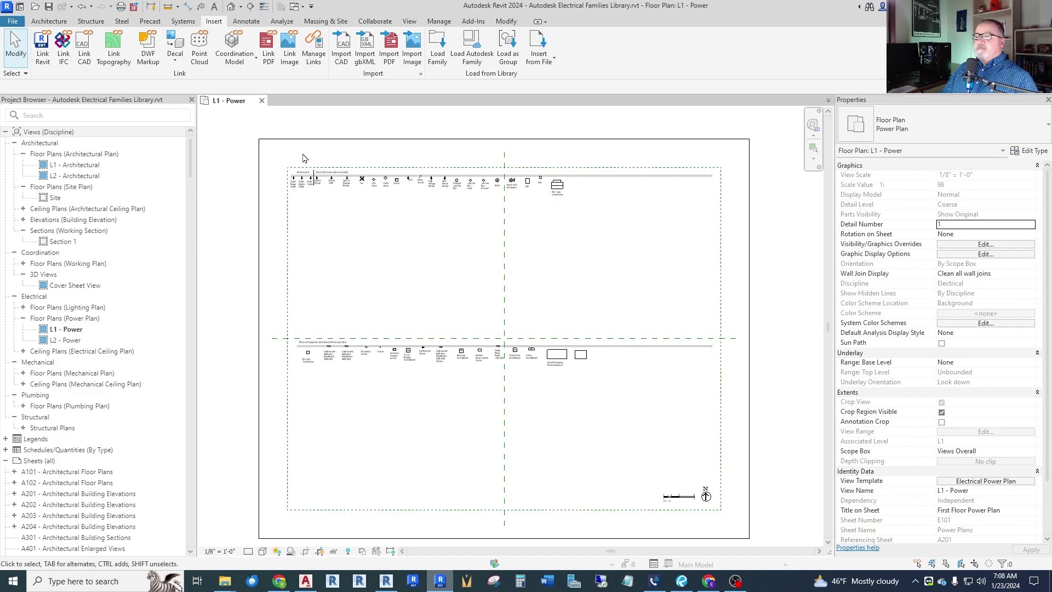
- Zoom in on the Electrical Fixtures and Electrical Equipment legend rows of L1 - Power
{"action": "scroll", "coordinate": [304, 158], "scroll_direction": "up", "scroll_amount": 5}
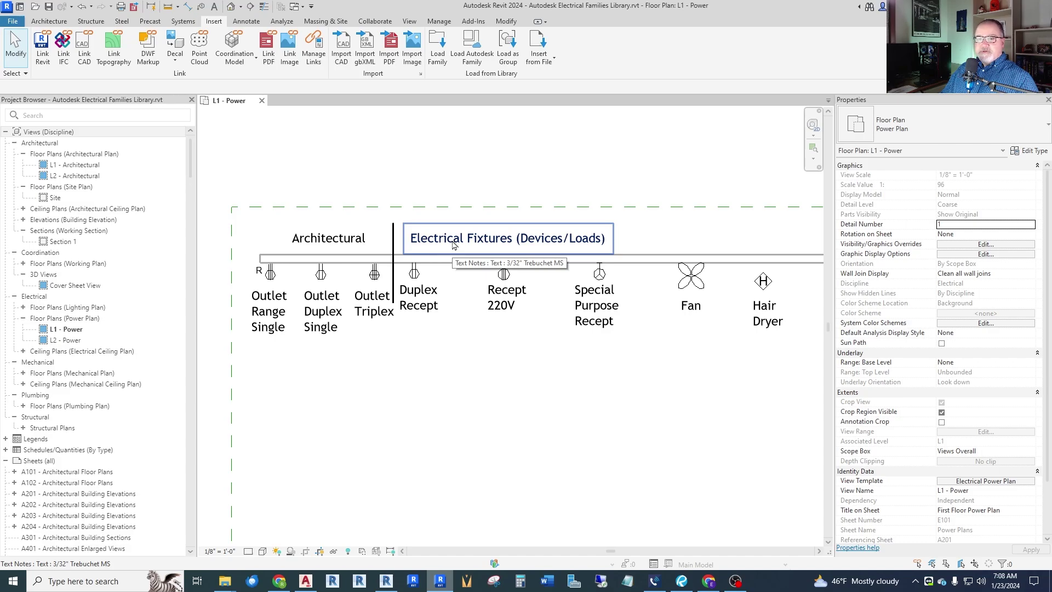
{"action": "scroll", "coordinate": [469, 219], "scroll_direction": "down", "scroll_amount": 1}
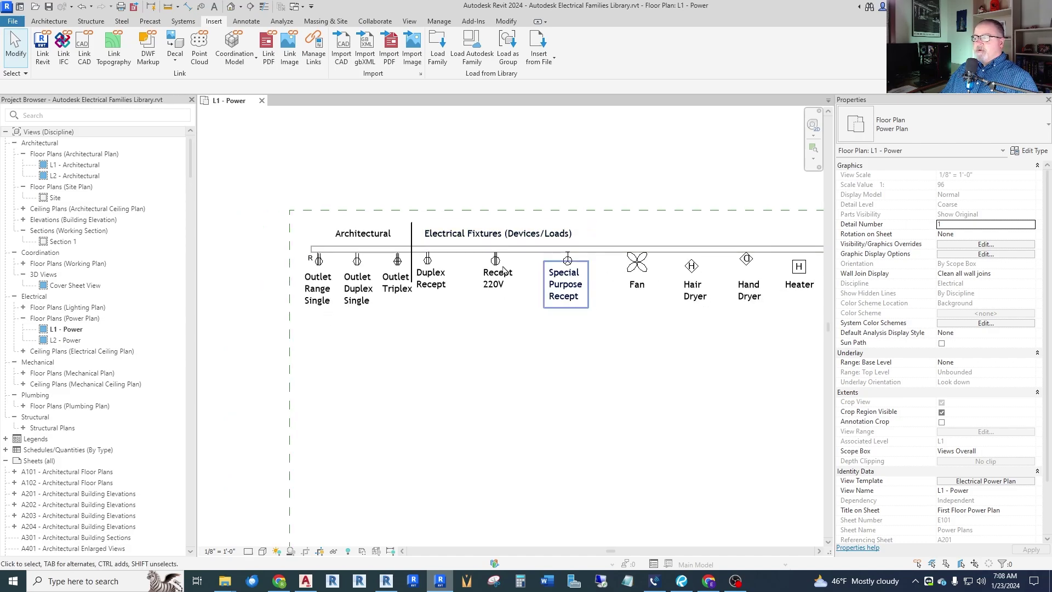
{"action": "scroll", "coordinate": [376, 184], "scroll_direction": "down", "scroll_amount": 4}
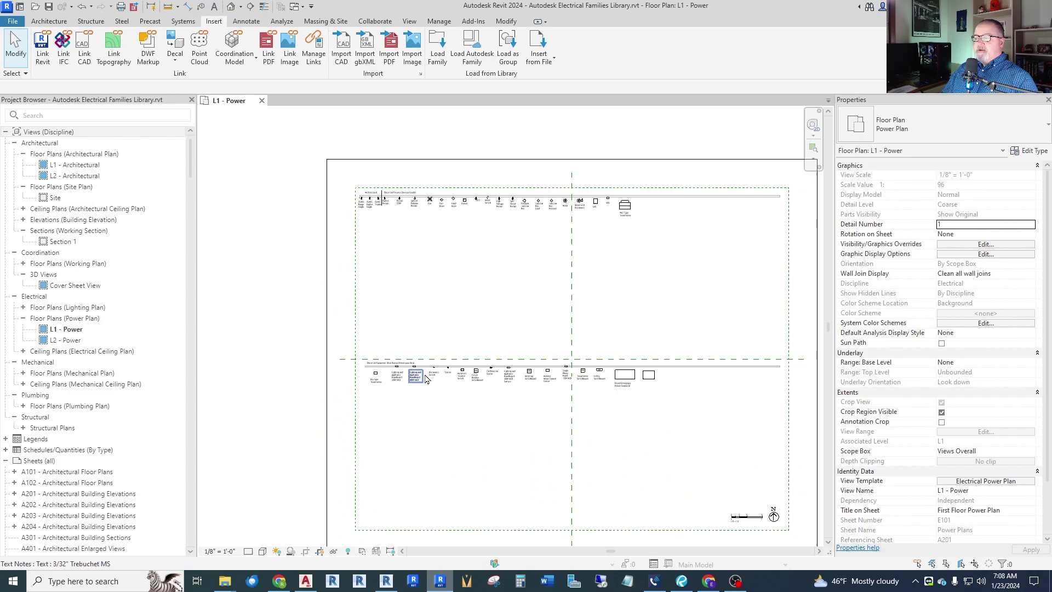
{"action": "scroll", "coordinate": [426, 378], "scroll_direction": "up", "scroll_amount": 3}
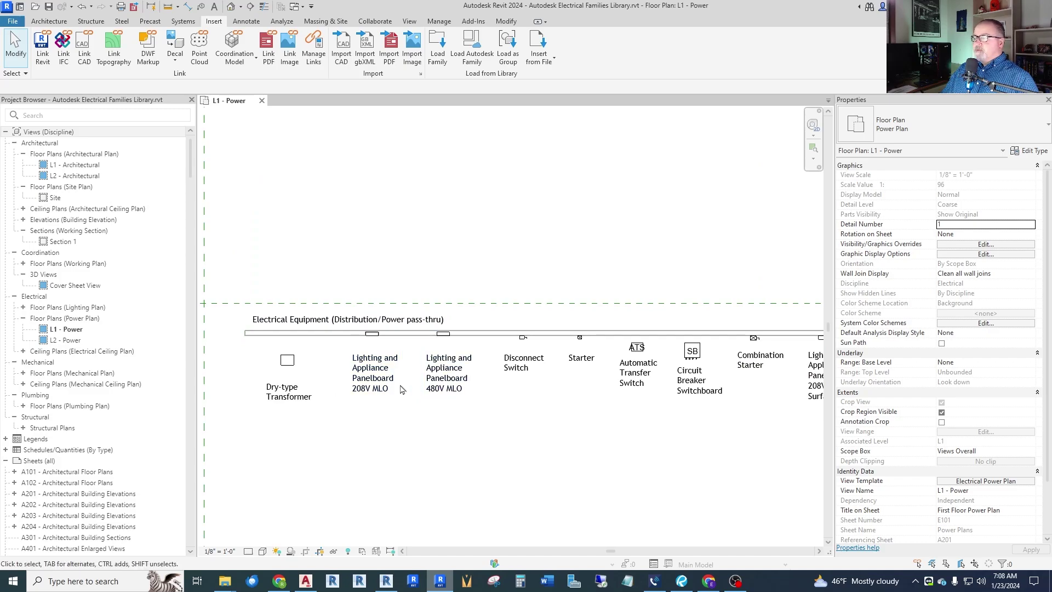
{"action": "scroll", "coordinate": [400, 389], "scroll_direction": "down", "scroll_amount": 3}
{"action": "scroll", "coordinate": [359, 196], "scroll_direction": "up", "scroll_amount": 2}
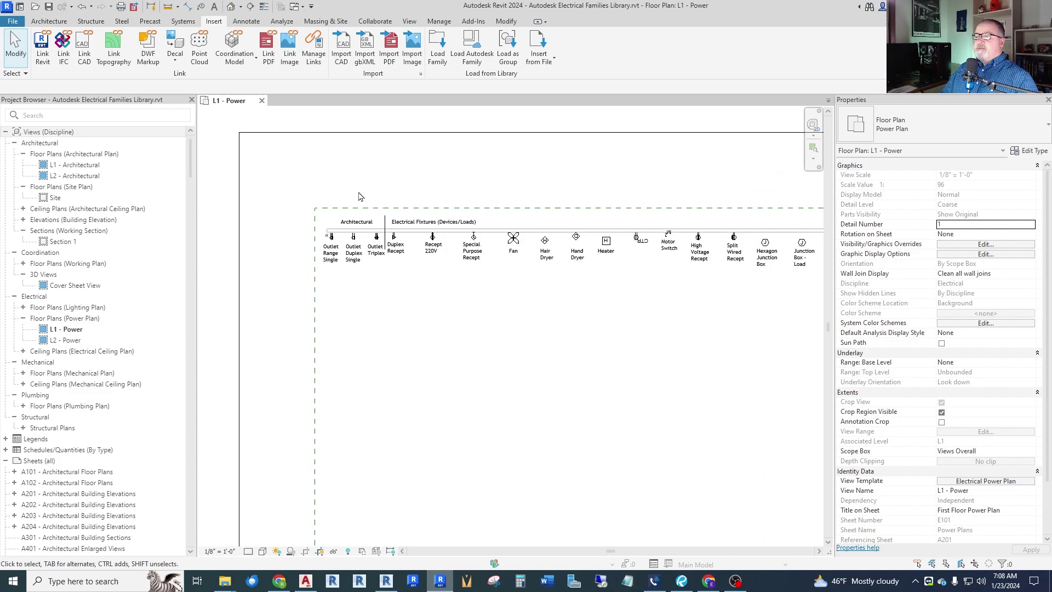
{"action": "scroll", "coordinate": [359, 196], "scroll_direction": "up", "scroll_amount": 4}
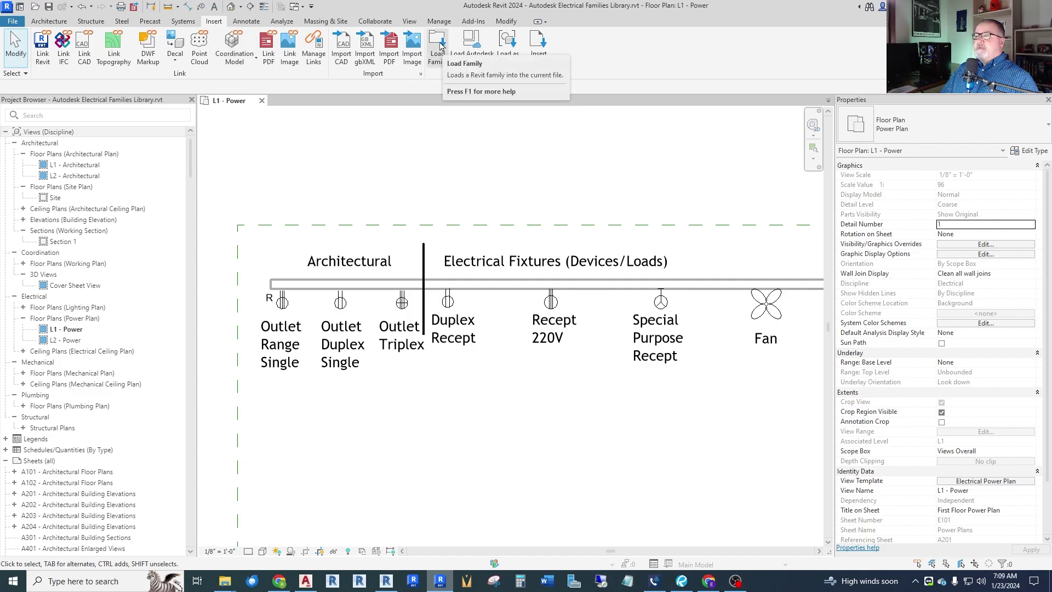
{"action": "left_click", "coordinate": [438, 47]}
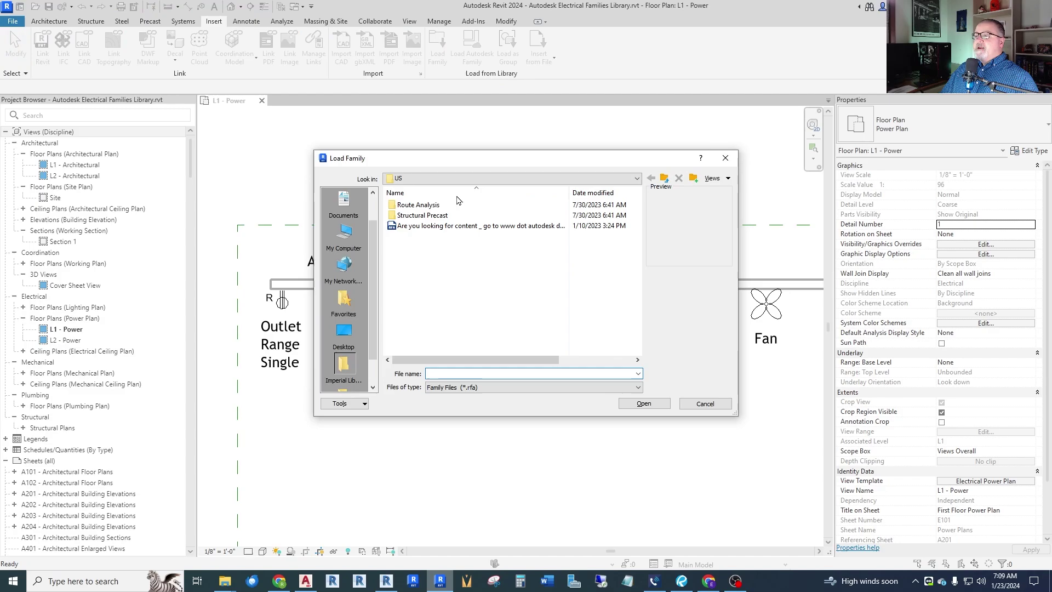
{"action": "left_click", "coordinate": [664, 179]}
{"action": "left_click", "coordinate": [664, 179]}
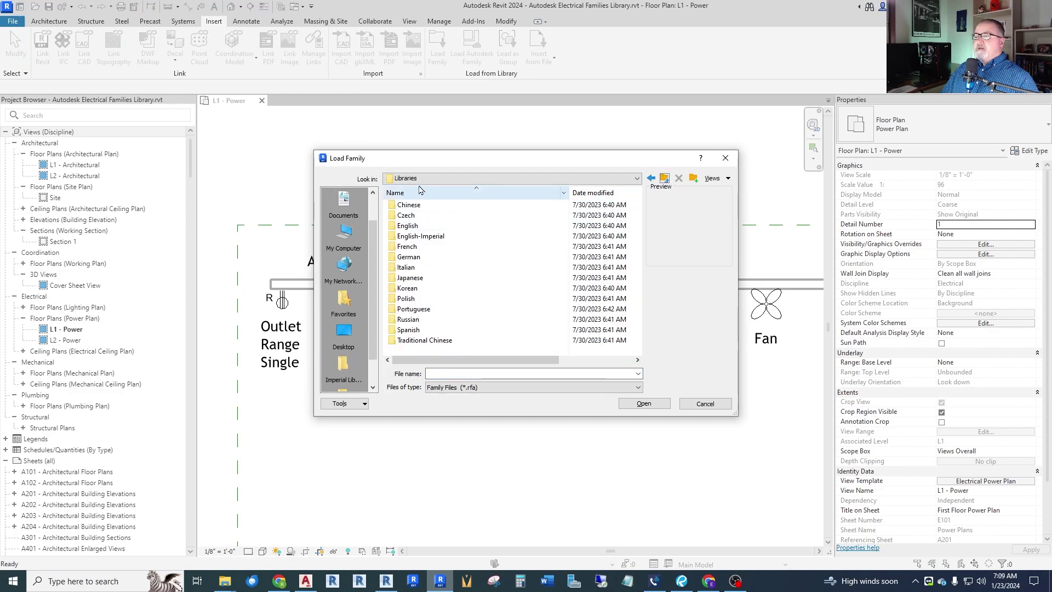
{"action": "double_click", "coordinate": [426, 239]}
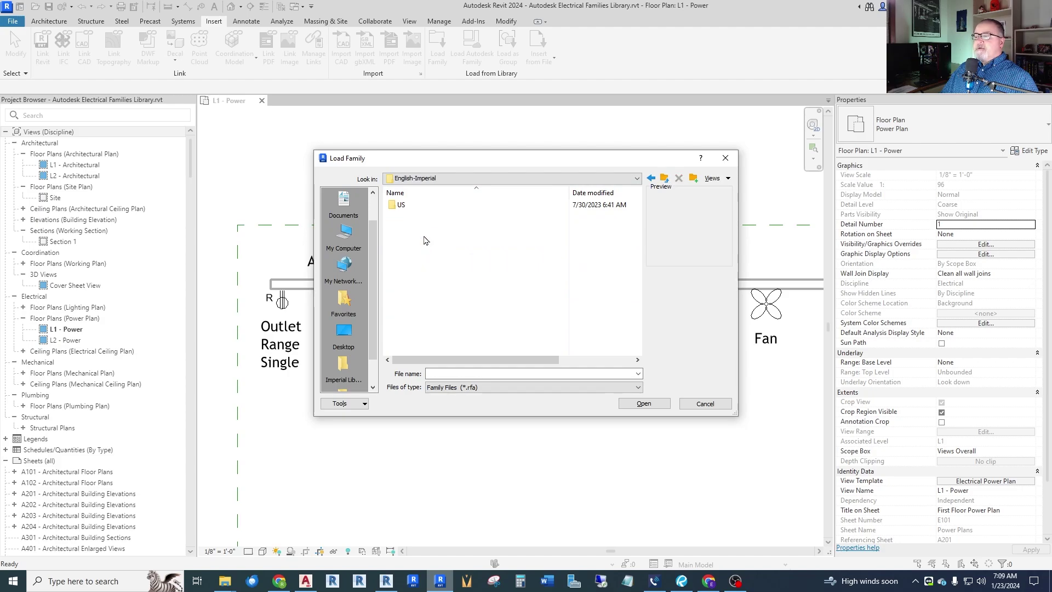
{"action": "double_click", "coordinate": [392, 206]}
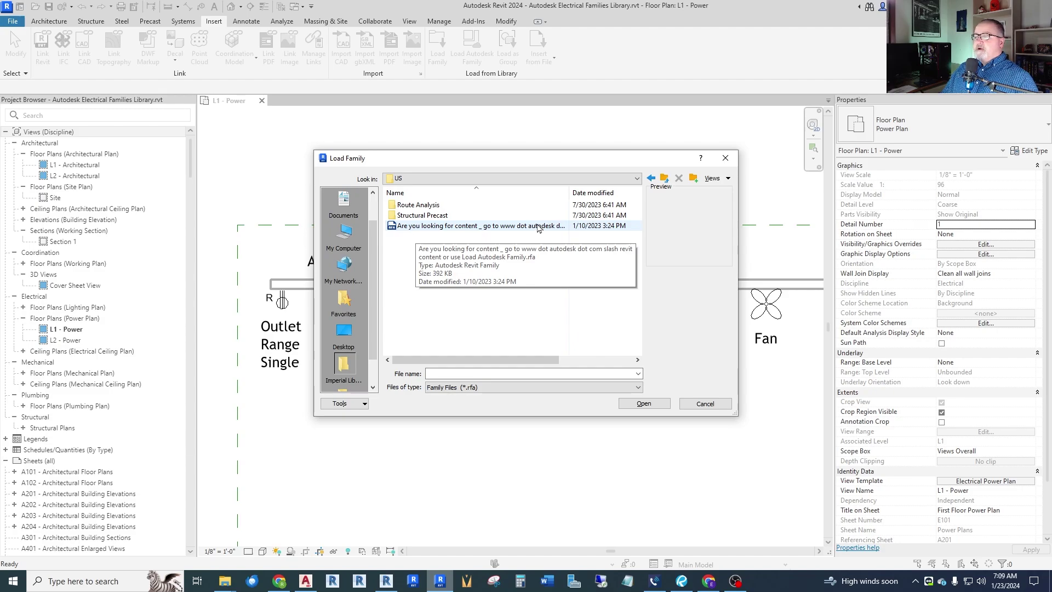
{"action": "left_click", "coordinate": [726, 158]}
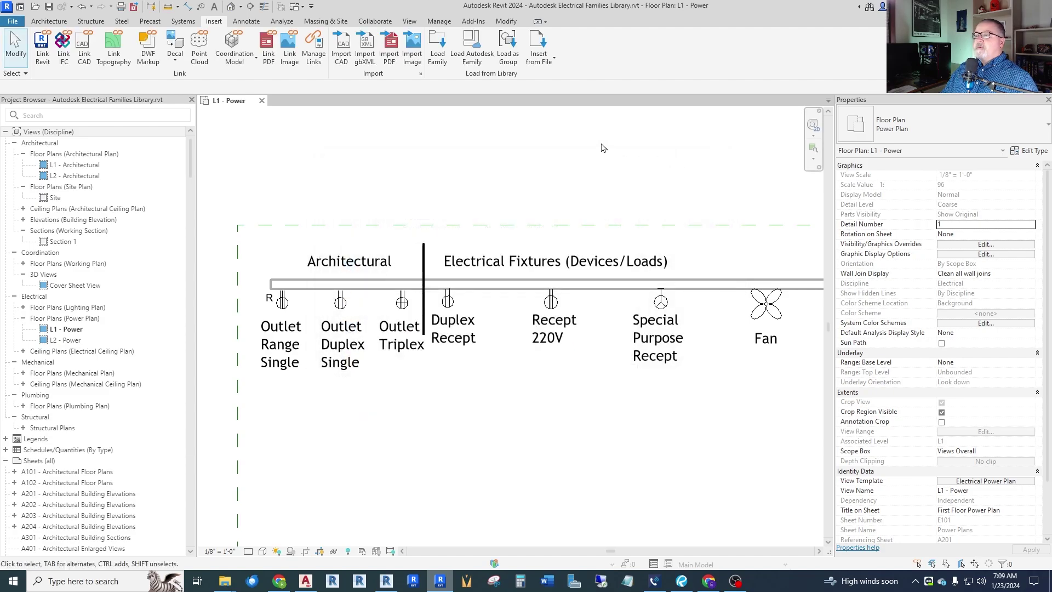
- Open the Load Autodesk Family cloud library
{"action": "left_click", "coordinate": [477, 47]}
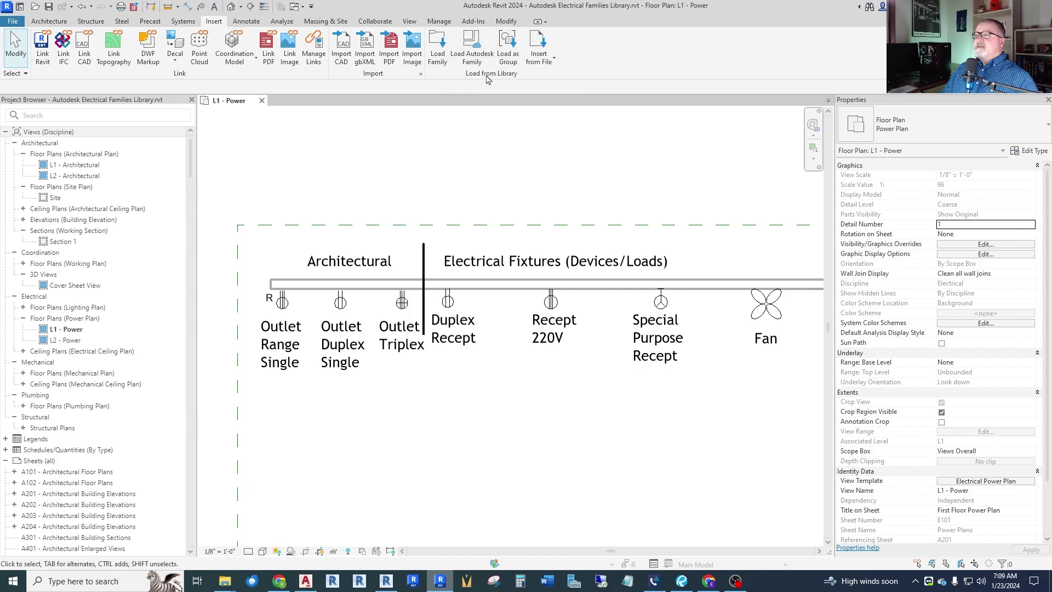
{"action": "left_click", "coordinate": [475, 47]}
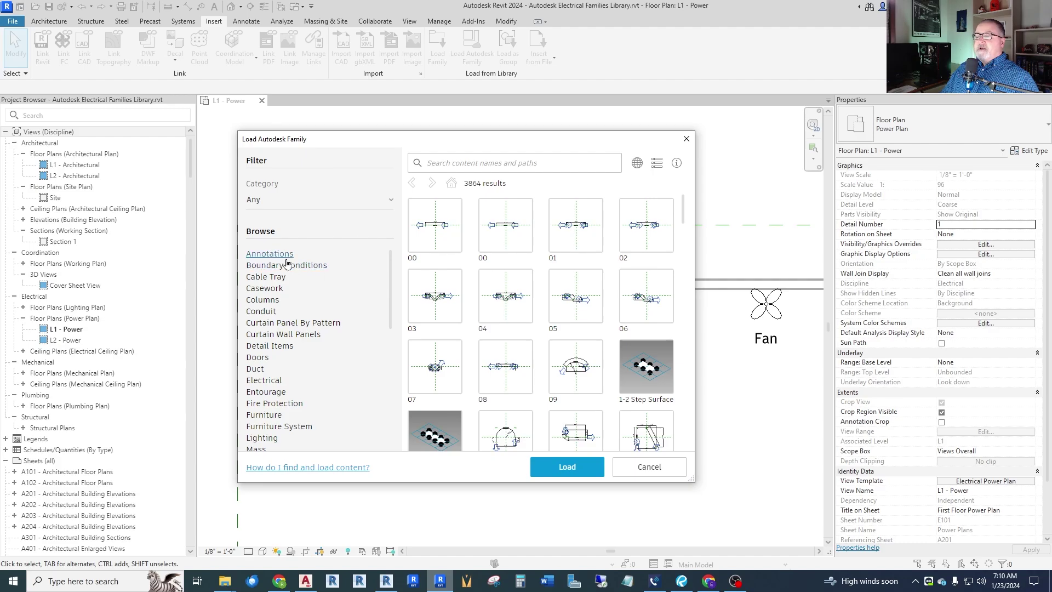
{"action": "scroll", "coordinate": [305, 288], "scroll_direction": "down", "scroll_amount": 5}
{"action": "scroll", "coordinate": [324, 309], "scroll_direction": "up", "scroll_amount": 5}
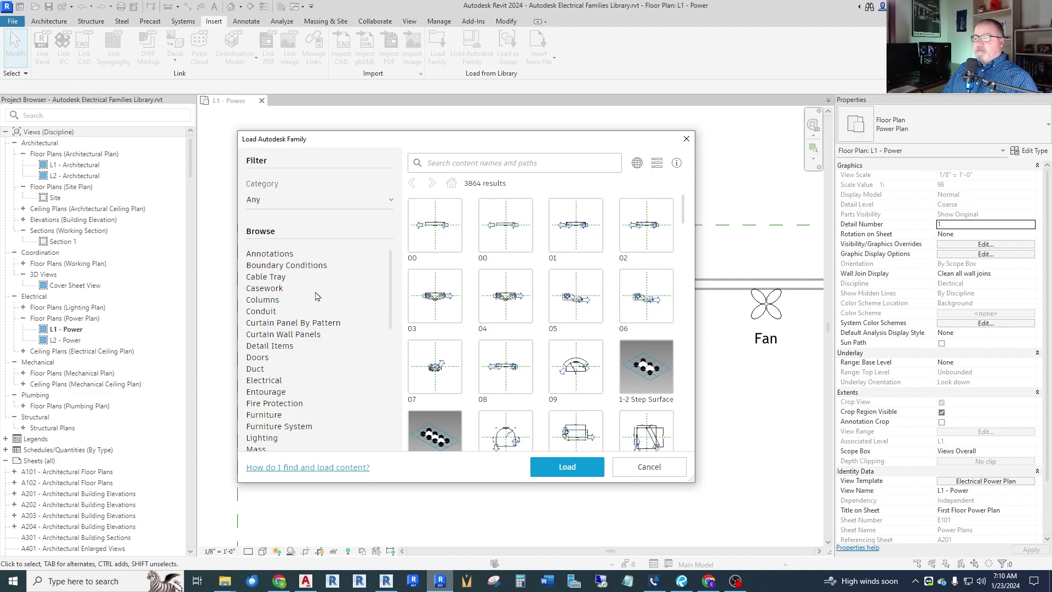
- Browse the Annotations families, narrowing first to Electrical and then to Conduit
{"action": "left_click", "coordinate": [270, 255]}
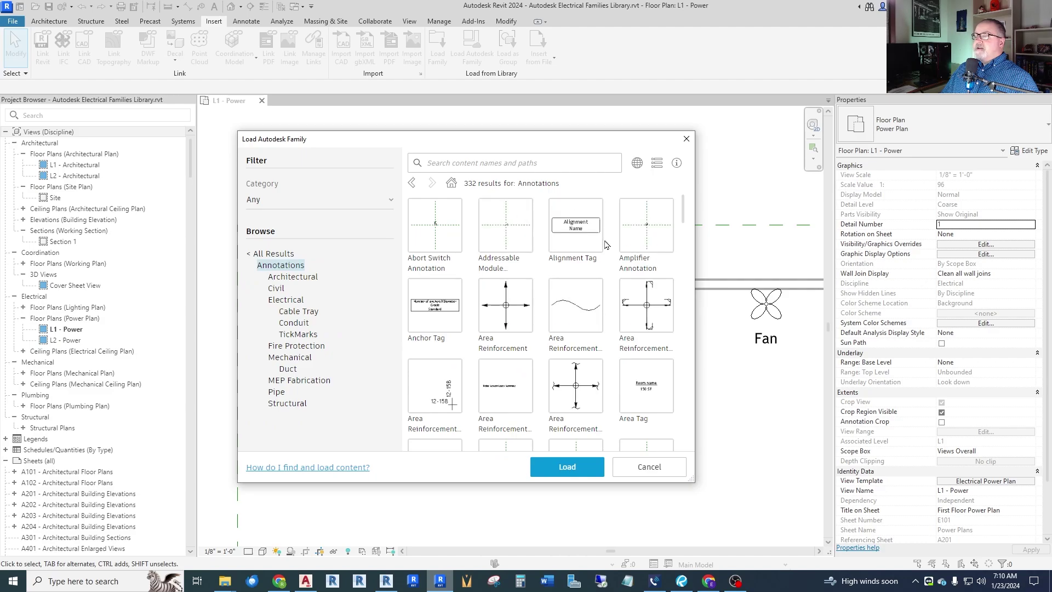
{"action": "scroll", "coordinate": [513, 317], "scroll_direction": "down", "scroll_amount": 3}
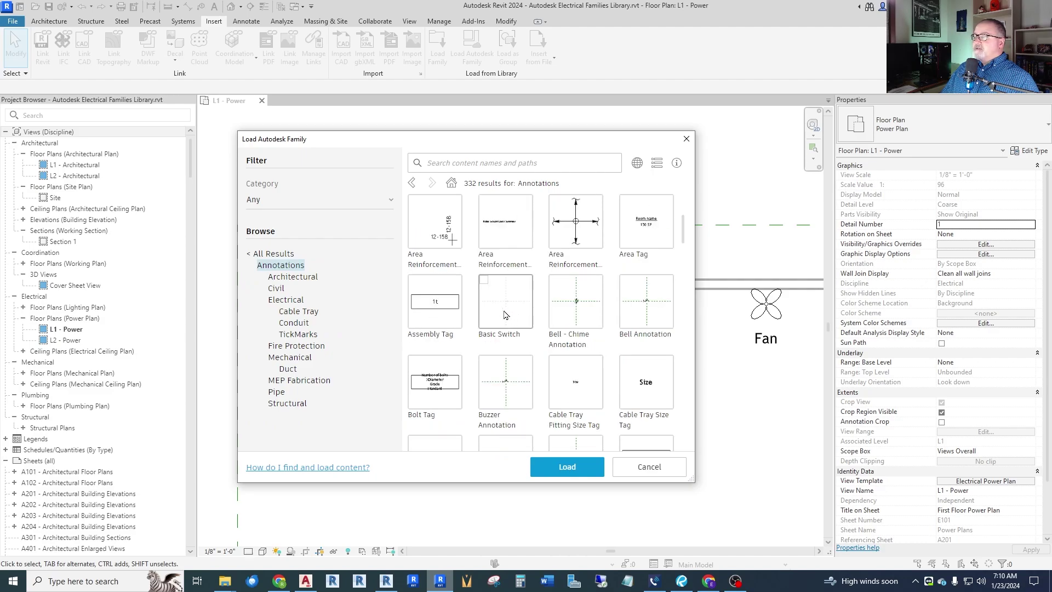
{"action": "scroll", "coordinate": [570, 307], "scroll_direction": "down", "scroll_amount": 3}
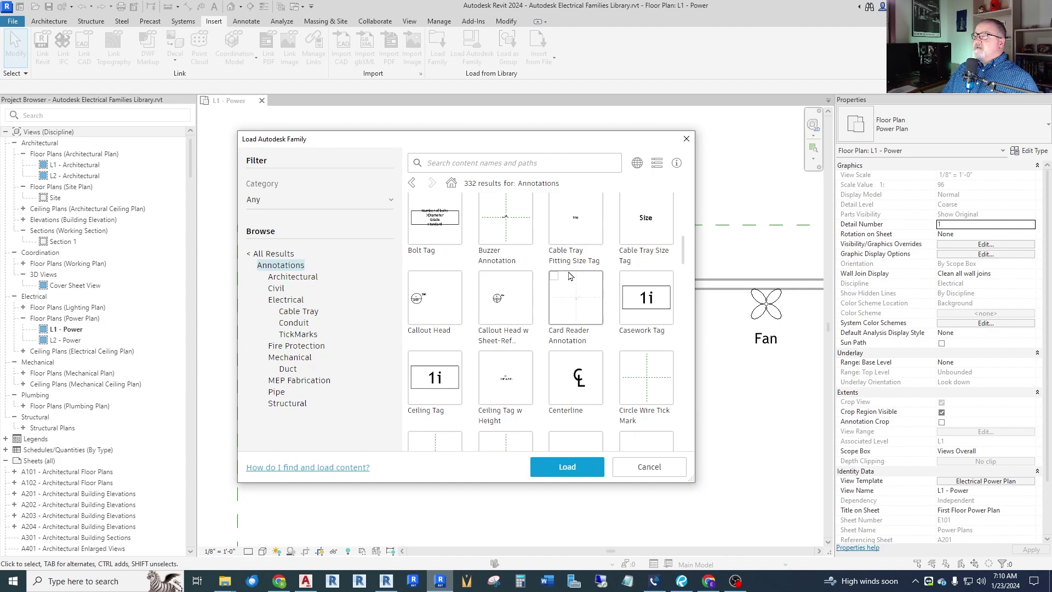
{"action": "scroll", "coordinate": [565, 307], "scroll_direction": "down", "scroll_amount": 3}
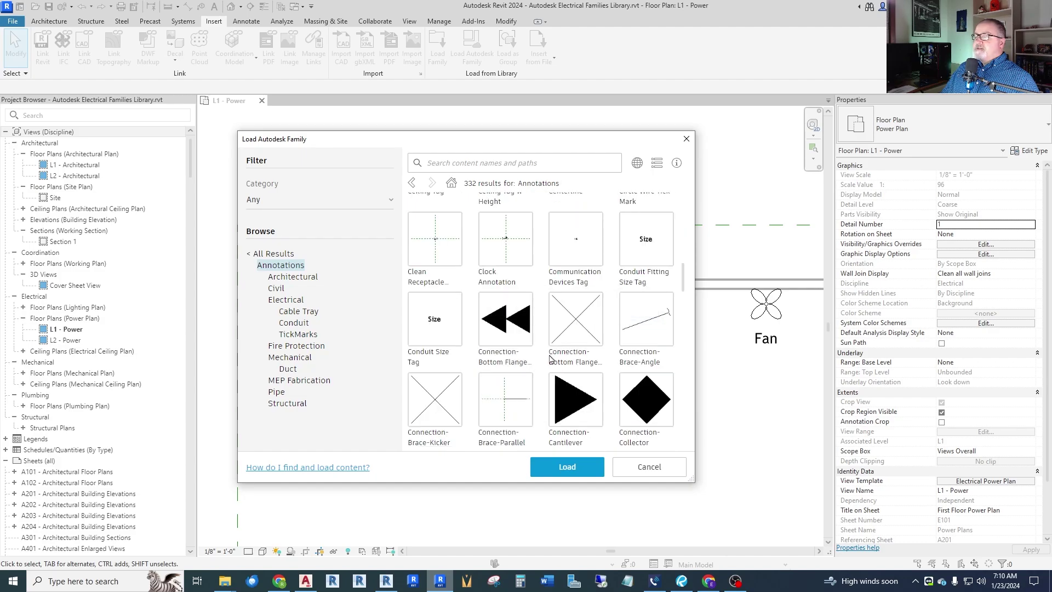
{"action": "scroll", "coordinate": [551, 359], "scroll_direction": "down", "scroll_amount": 3}
{"action": "scroll", "coordinate": [534, 350], "scroll_direction": "up", "scroll_amount": 8}
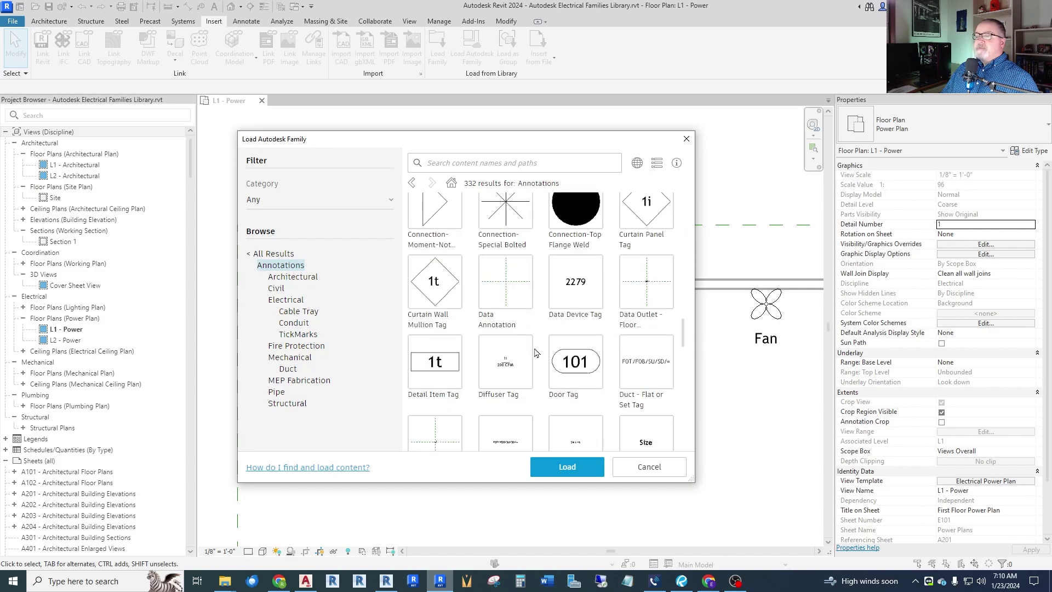
{"action": "left_click", "coordinate": [286, 301]}
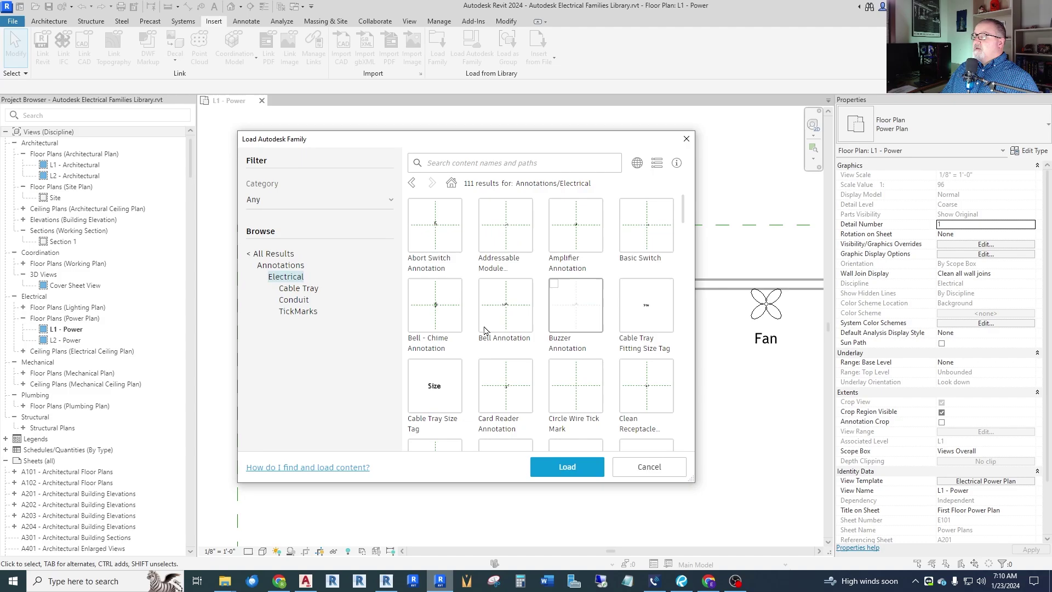
{"action": "left_click", "coordinate": [294, 300]}
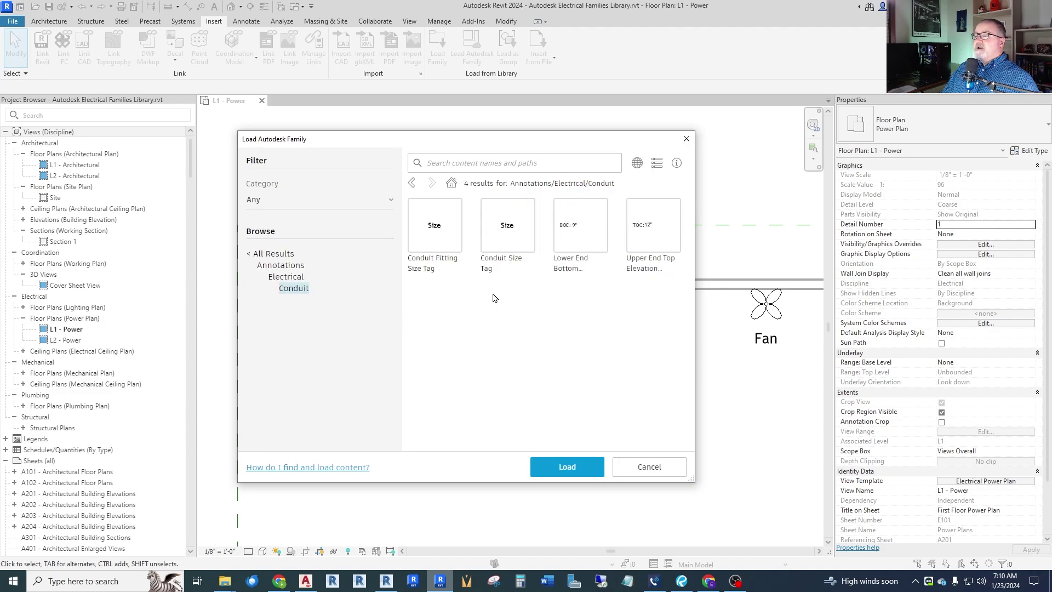
- Clear the filter and list the 165 Electrical category results
{"action": "left_click", "coordinate": [274, 254]}
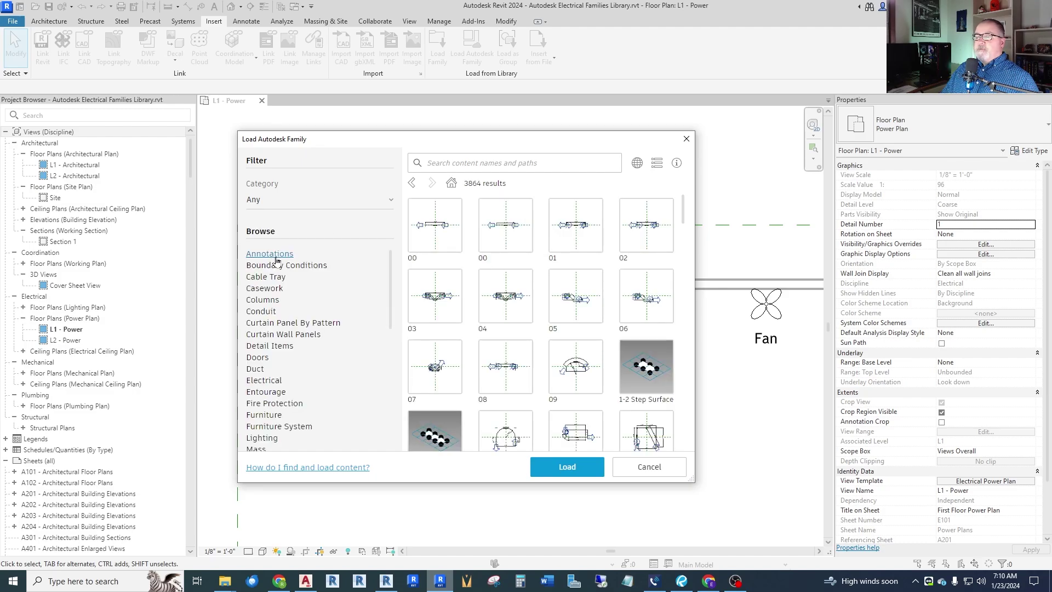
{"action": "scroll", "coordinate": [270, 367], "scroll_direction": "down", "scroll_amount": 5}
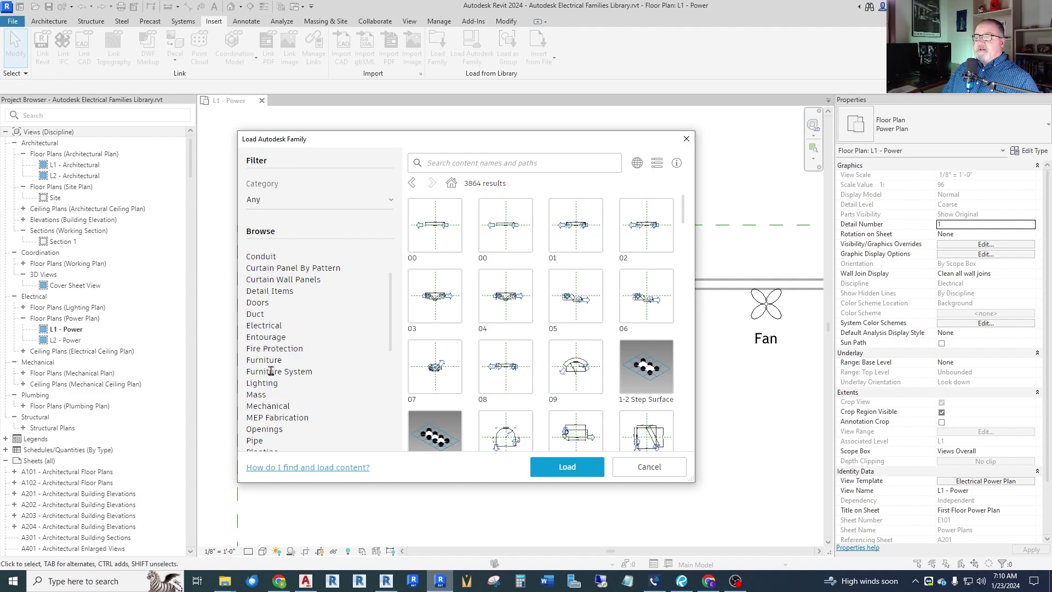
{"action": "scroll", "coordinate": [288, 285], "scroll_direction": "up", "scroll_amount": 2}
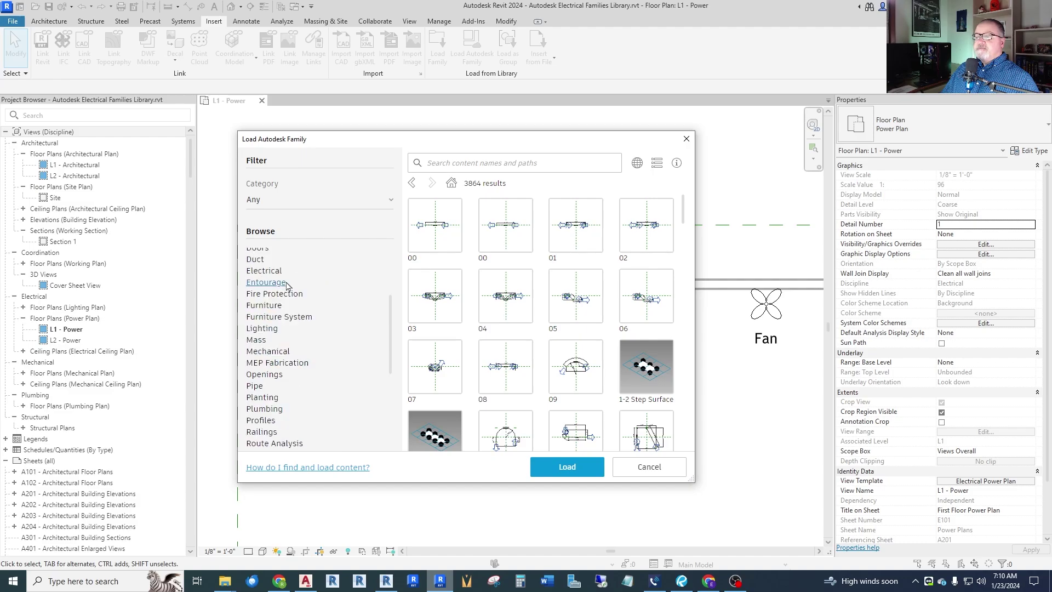
{"action": "left_click", "coordinate": [264, 272]}
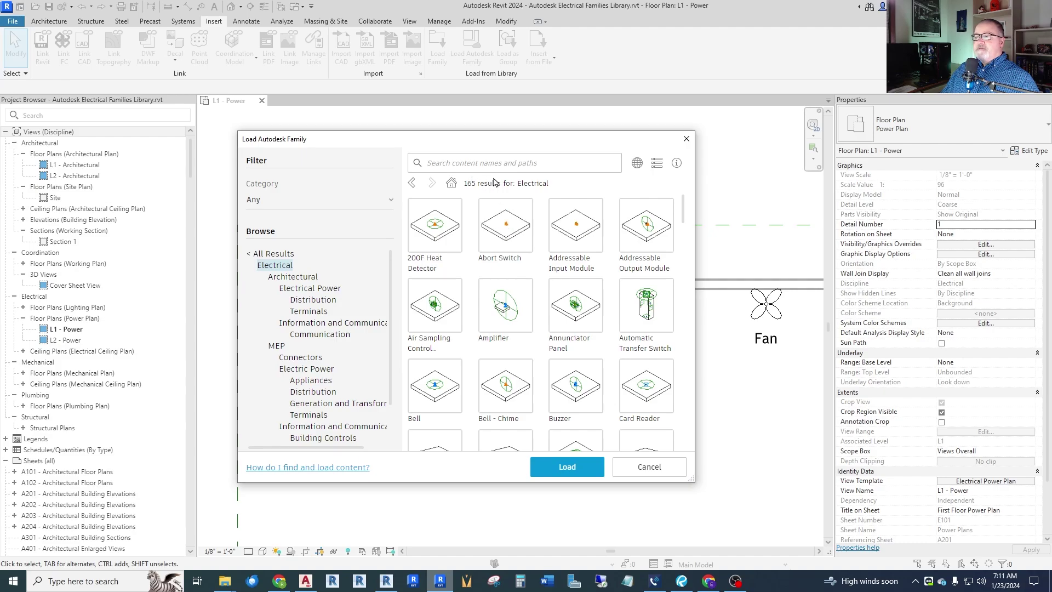
- Browse Electrical > Architectural > Electrical Power, checking Distribution and Terminals before returning to its 12 results
{"action": "left_click", "coordinate": [293, 277]}
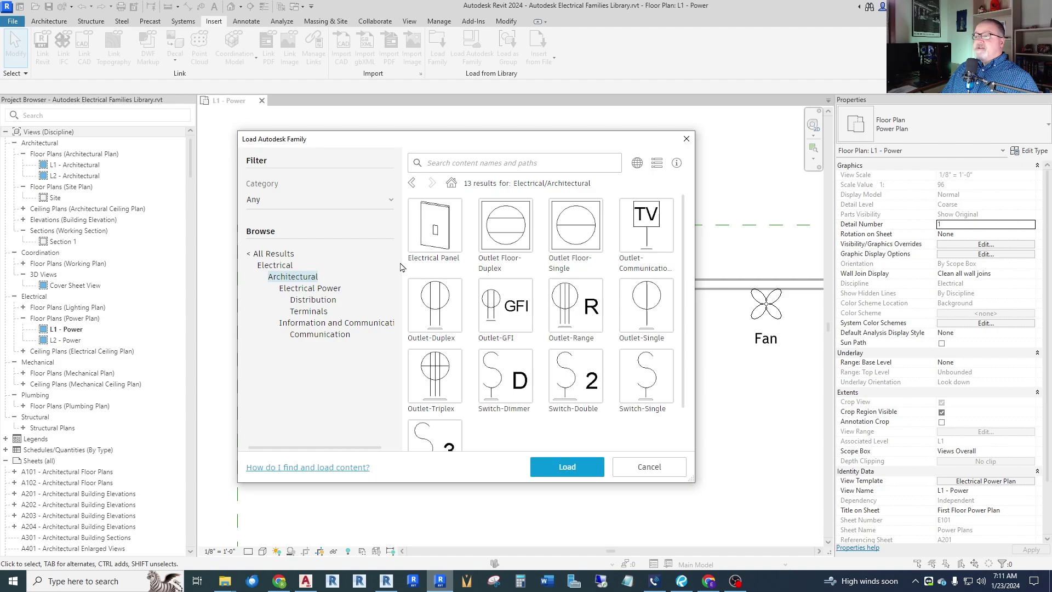
{"action": "left_click", "coordinate": [320, 288]}
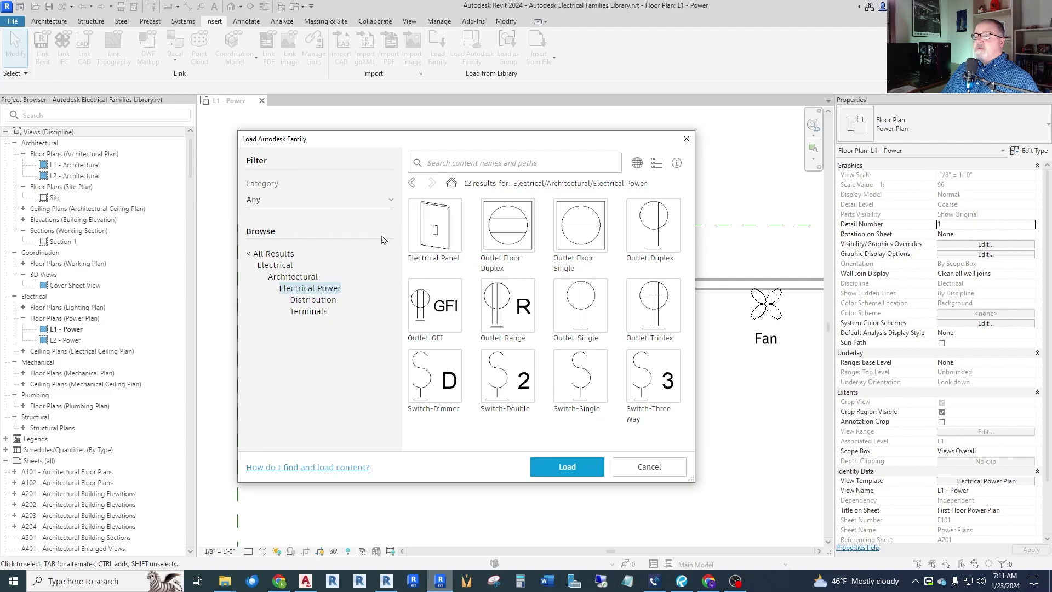
{"action": "left_click", "coordinate": [315, 300]}
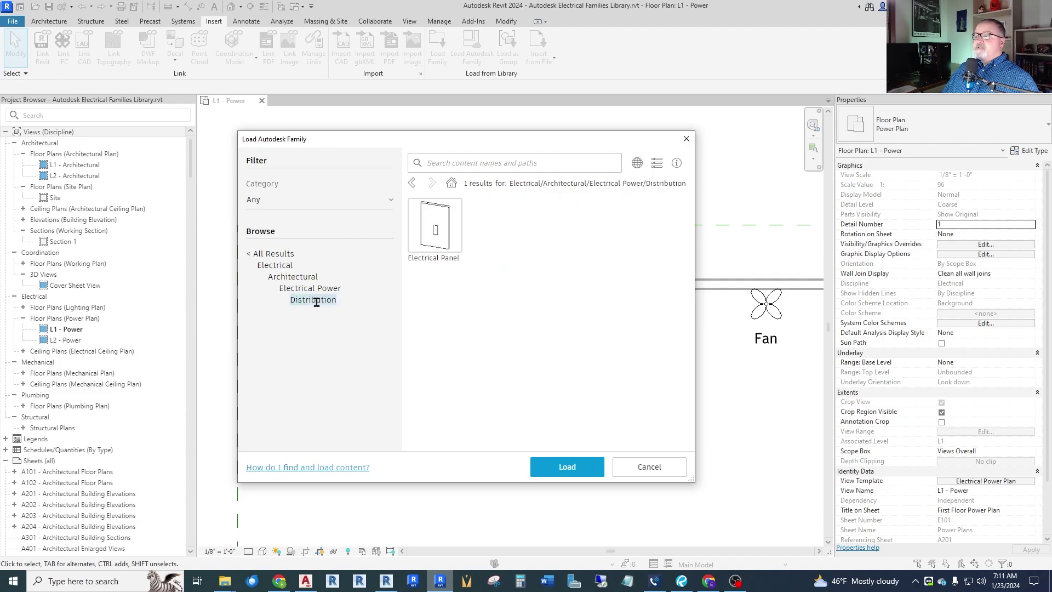
{"action": "left_click", "coordinate": [311, 291]}
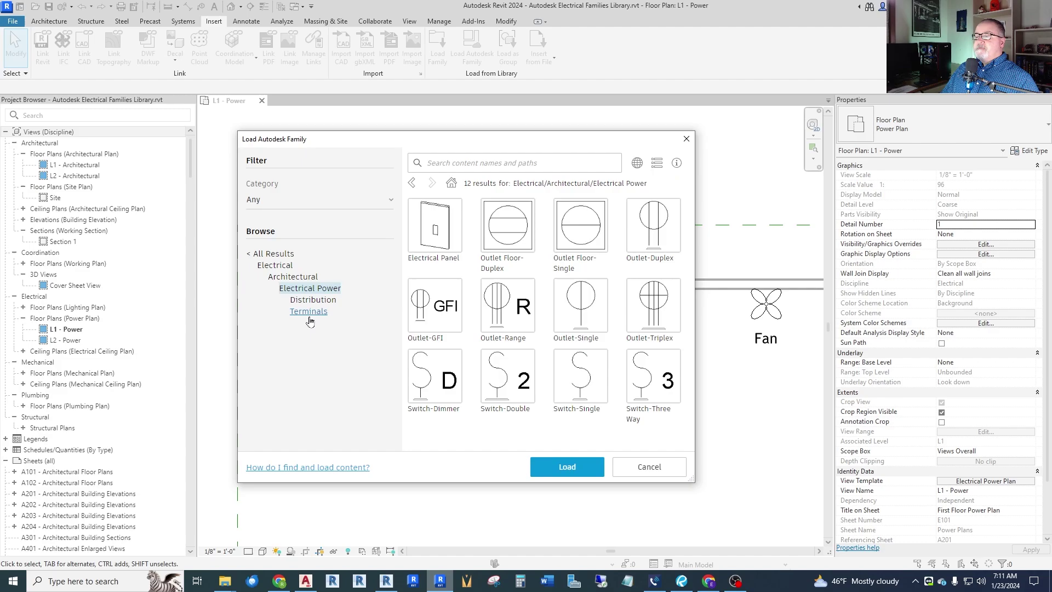
{"action": "left_click", "coordinate": [309, 314]}
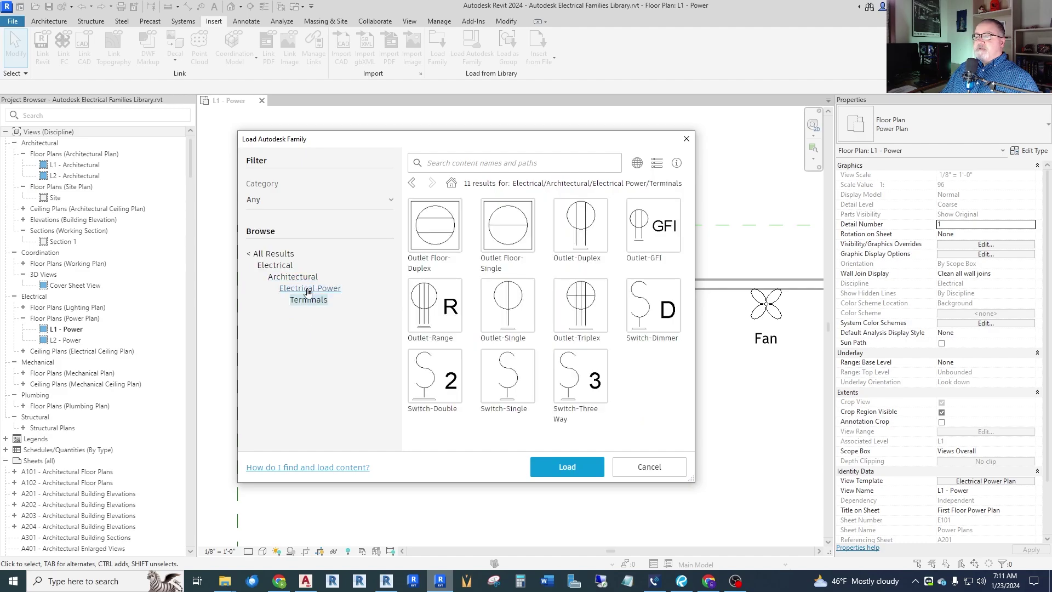
{"action": "left_click", "coordinate": [308, 289]}
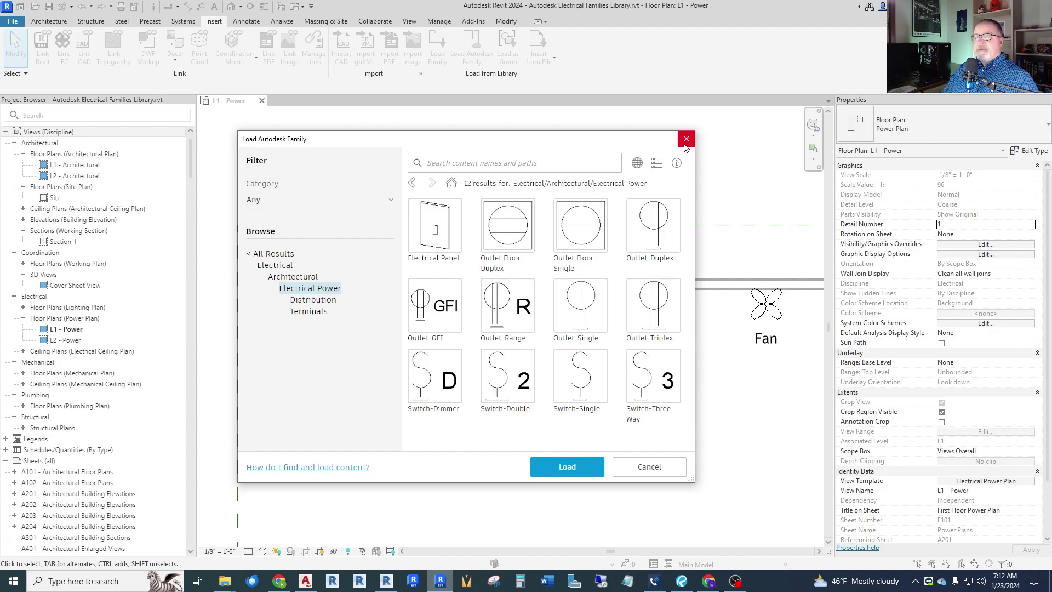
- Close the library and show the Outlet-Range Single type properties (Label R, 1' 0" height)
{"action": "left_click", "coordinate": [685, 143]}
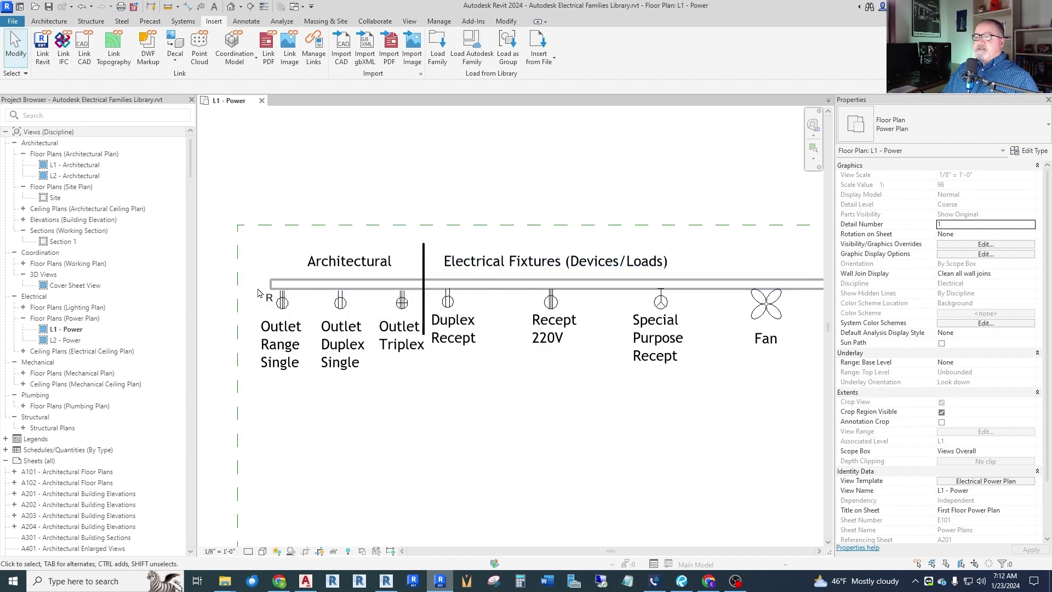
{"action": "scroll", "coordinate": [376, 250], "scroll_direction": "up", "scroll_amount": 4}
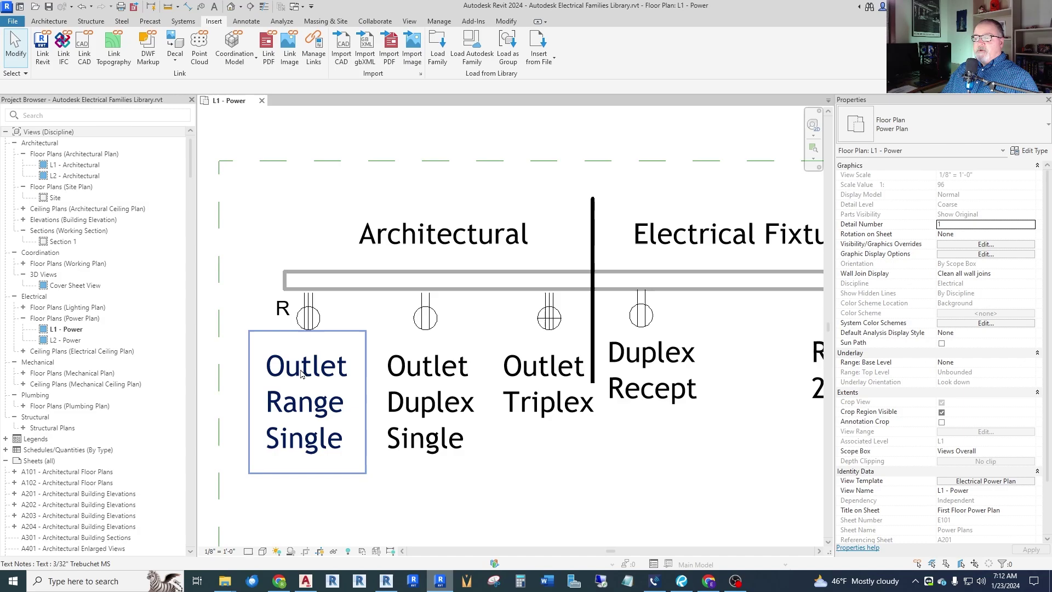
{"action": "left_click", "coordinate": [308, 317]}
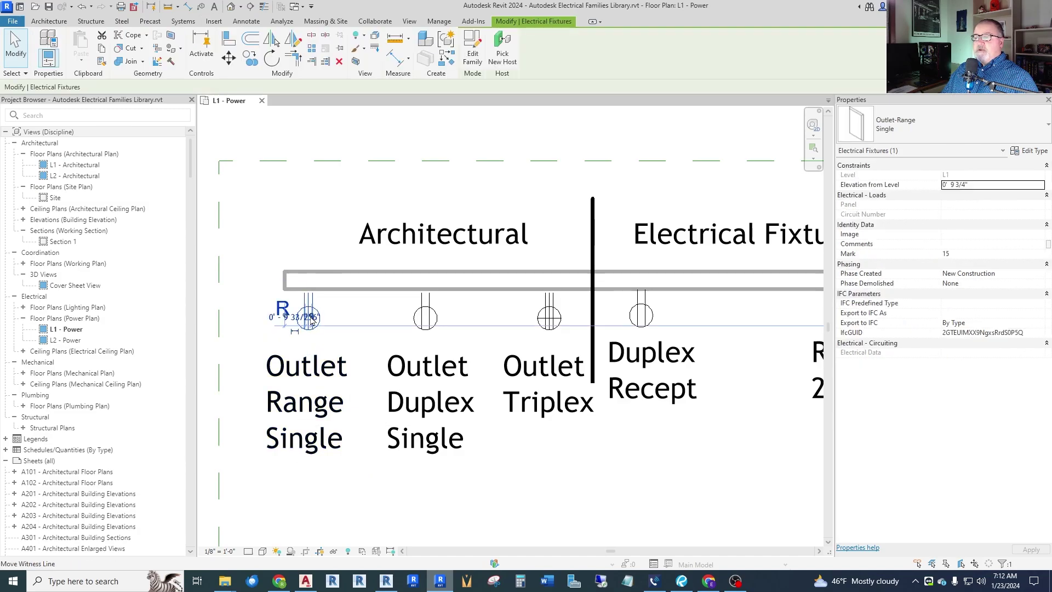
{"action": "left_click", "coordinate": [1031, 152]}
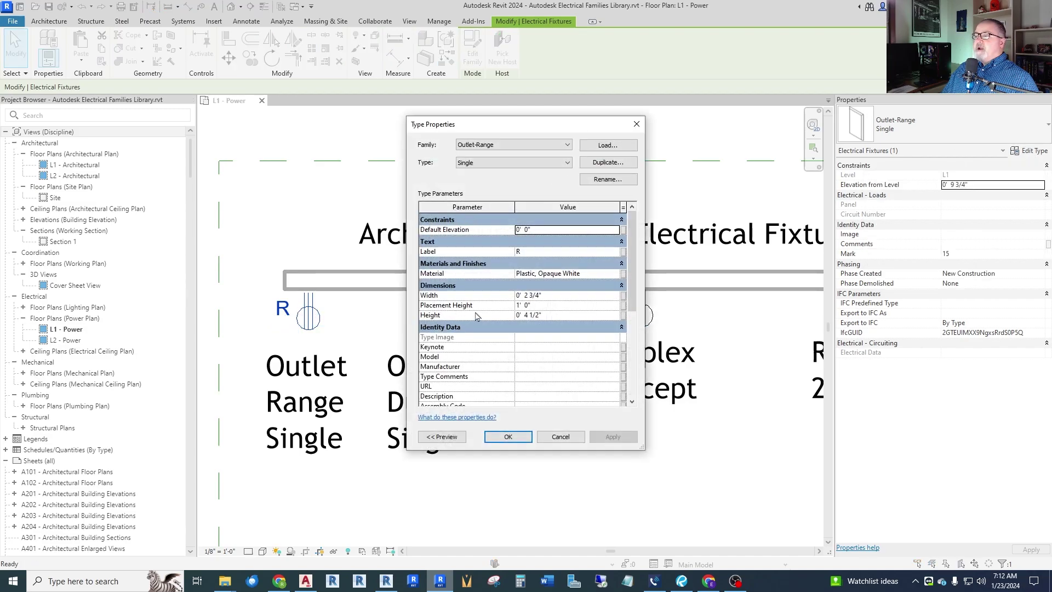
{"action": "scroll", "coordinate": [480, 281], "scroll_direction": "down", "scroll_amount": 1}
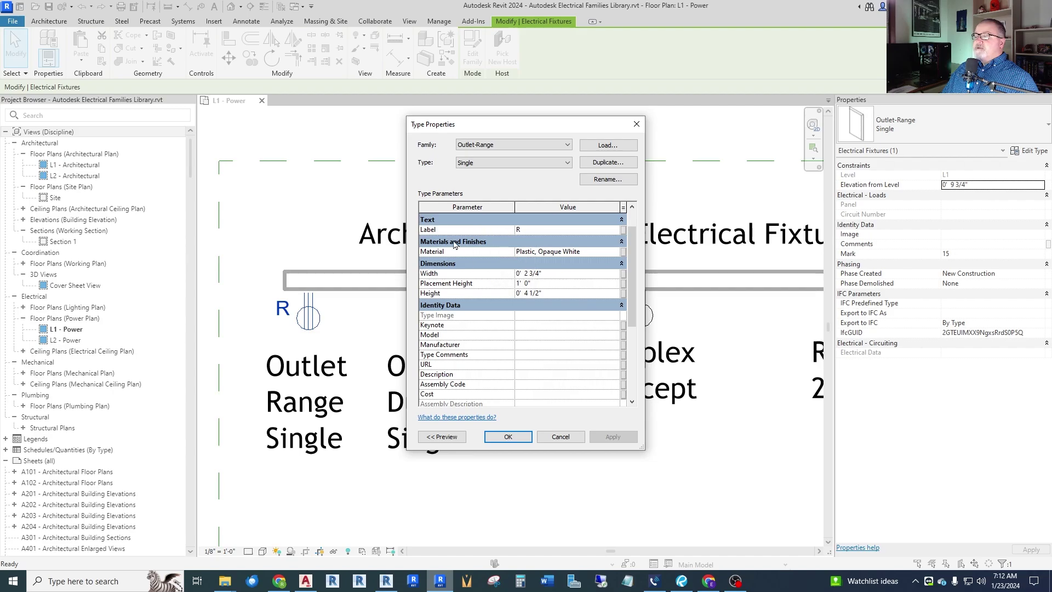
{"action": "left_click_drag", "start_coordinate": [633, 277], "coordinate": [638, 252]}
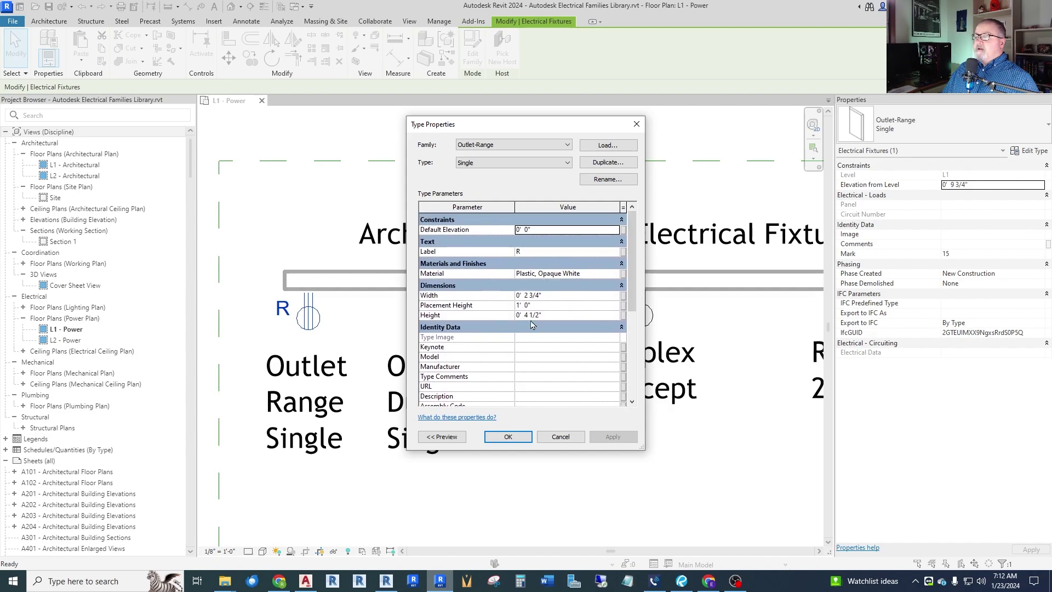
{"action": "scroll", "coordinate": [500, 334], "scroll_direction": "down", "scroll_amount": 5}
{"action": "scroll", "coordinate": [515, 323], "scroll_direction": "up", "scroll_amount": 5}
- Close the range outlet properties and review the Outlet-Duplex Single type properties unchanged
{"action": "left_click", "coordinate": [559, 437]}
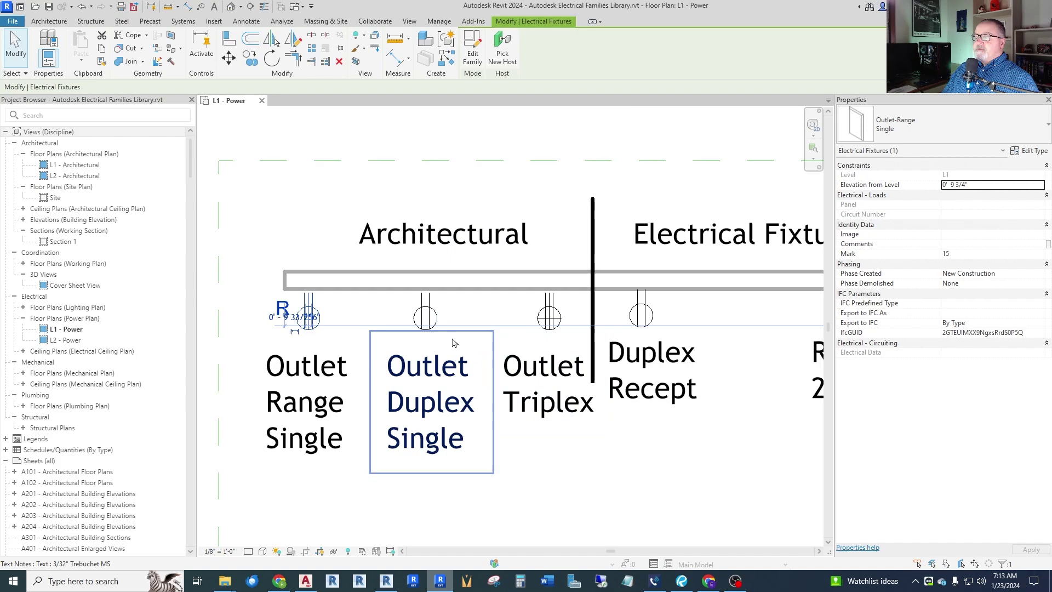
{"action": "left_click", "coordinate": [430, 315]}
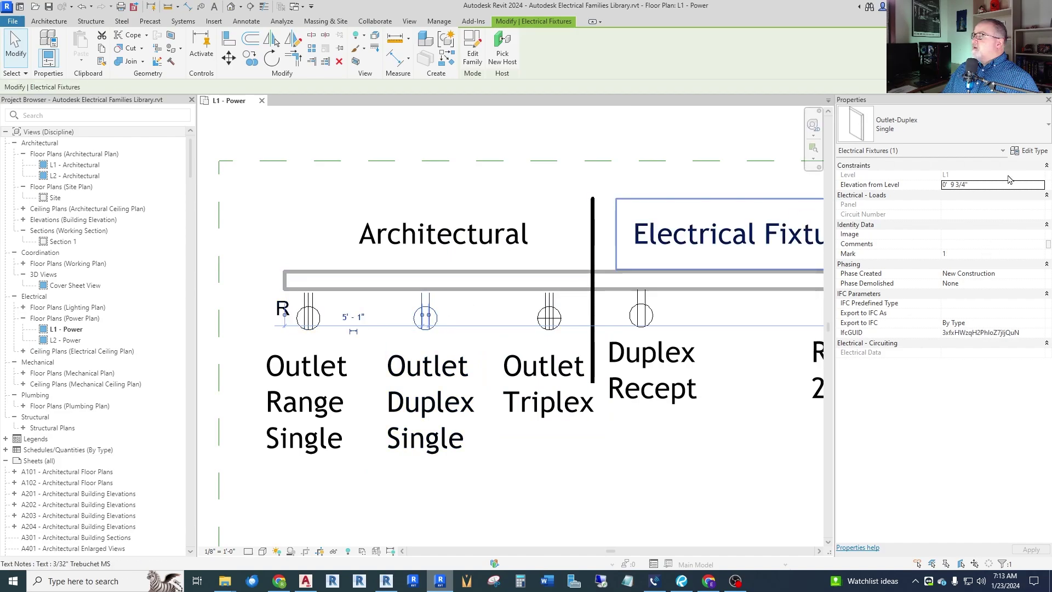
{"action": "left_click", "coordinate": [1030, 152]}
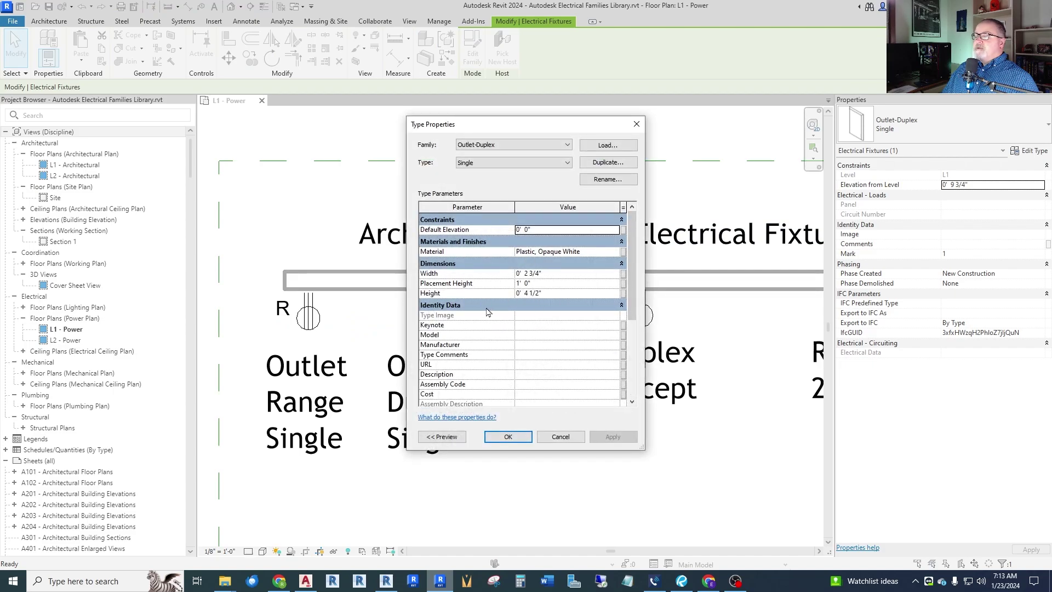
{"action": "scroll", "coordinate": [486, 312], "scroll_direction": "down", "scroll_amount": 5}
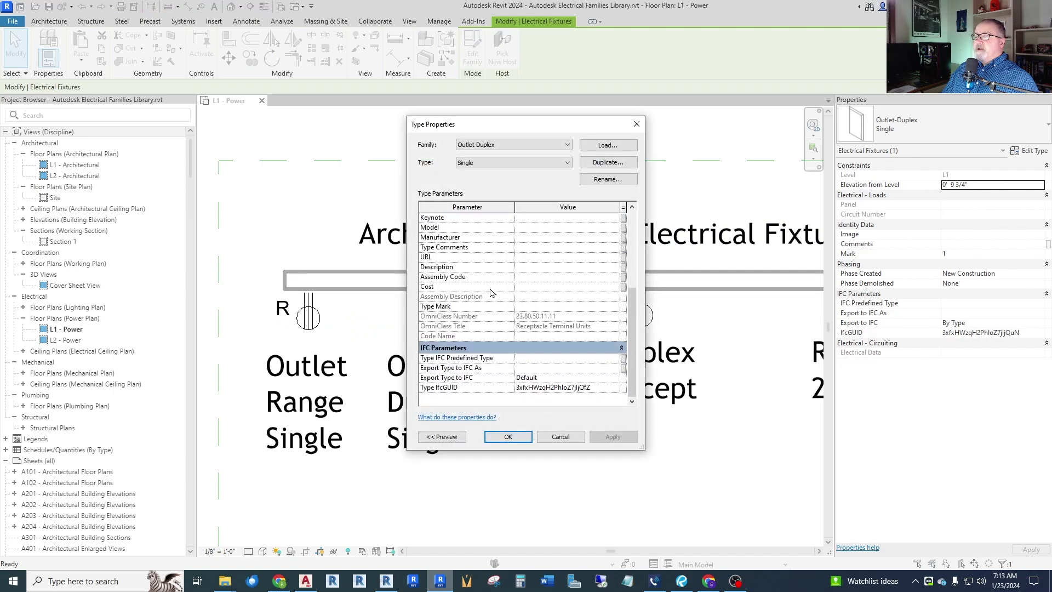
{"action": "left_click", "coordinate": [552, 442]}
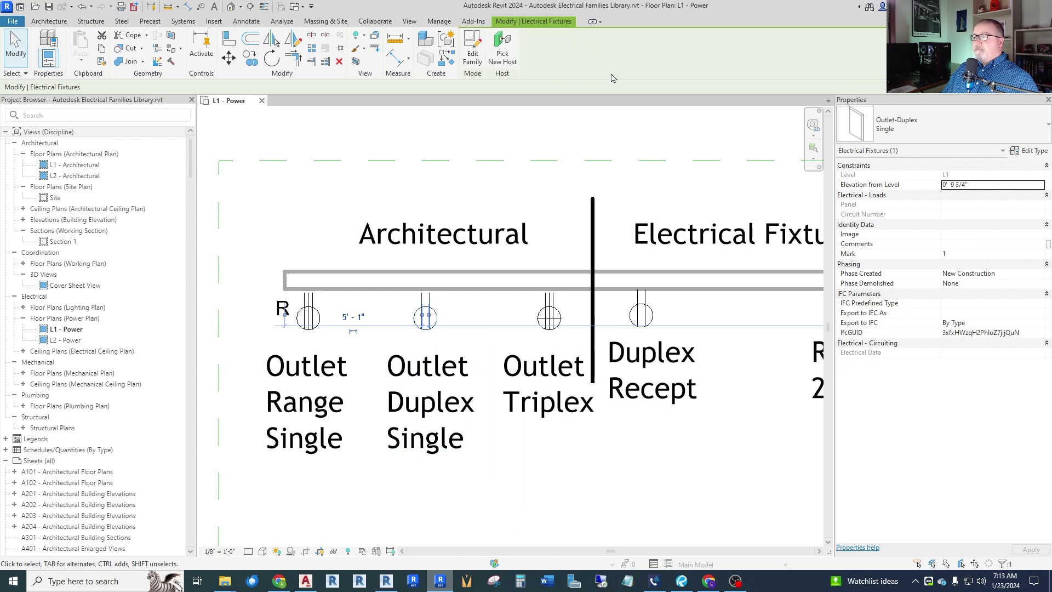
- Review the Outlet Triplex type properties unchanged, then clear the selection
{"action": "left_click", "coordinate": [548, 317]}
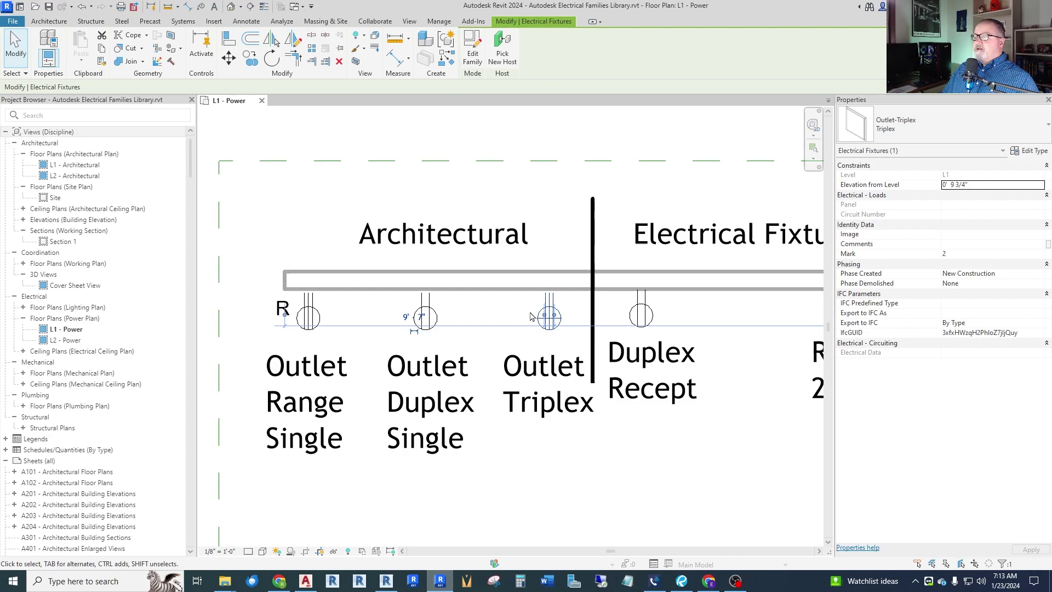
{"action": "left_click", "coordinate": [1028, 152]}
{"action": "scroll", "coordinate": [535, 312], "scroll_direction": "down", "scroll_amount": 5}
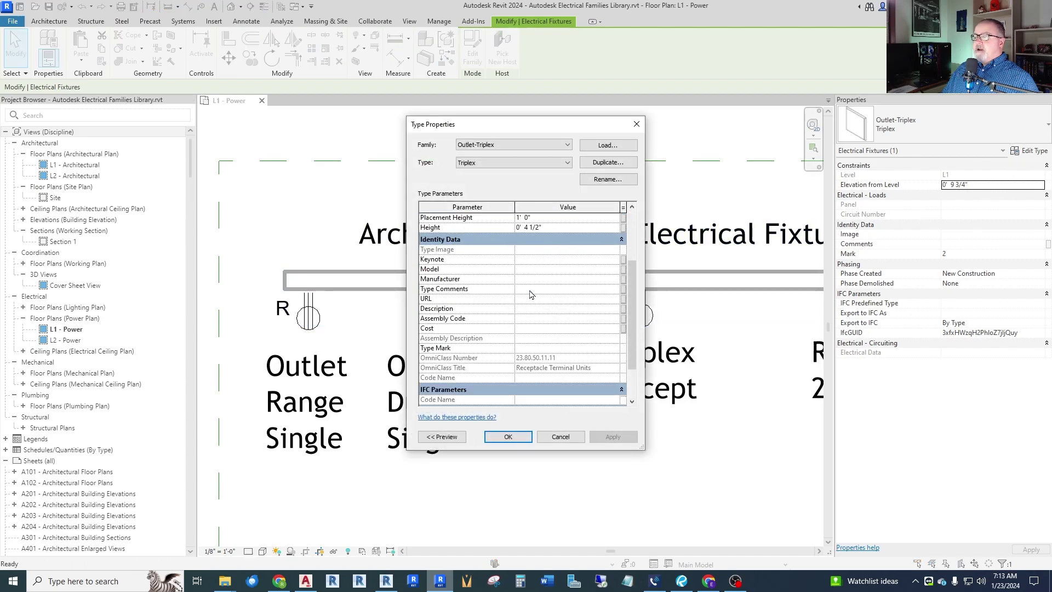
{"action": "left_click", "coordinate": [561, 436]}
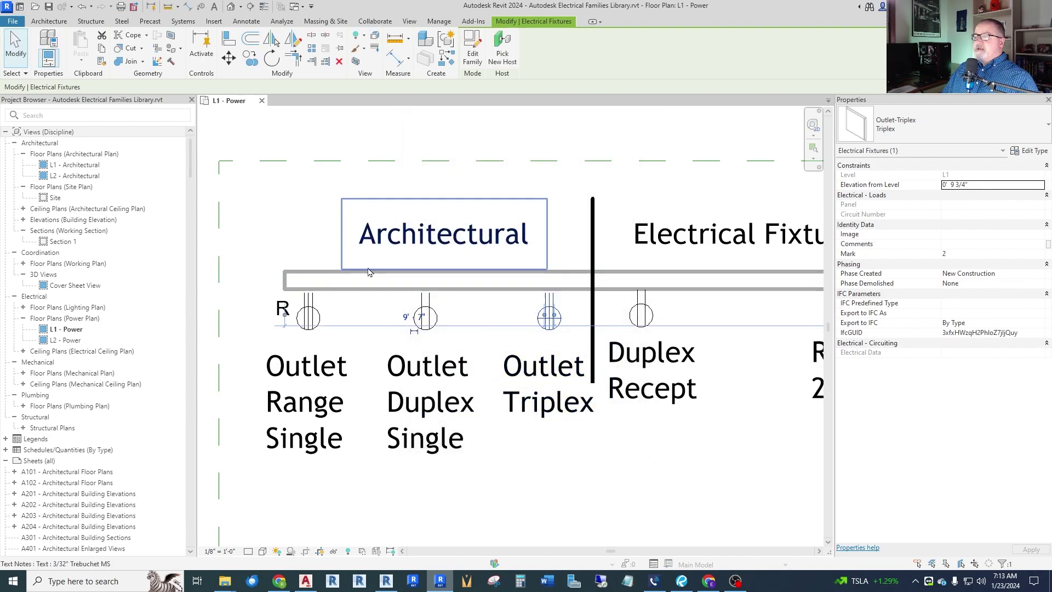
{"action": "key", "text": "Escape"}
- Open the Autodesk family library and browse the MEP electrical Connectors and Appliances families
{"action": "scroll", "coordinate": [371, 279], "scroll_direction": "down", "scroll_amount": 2}
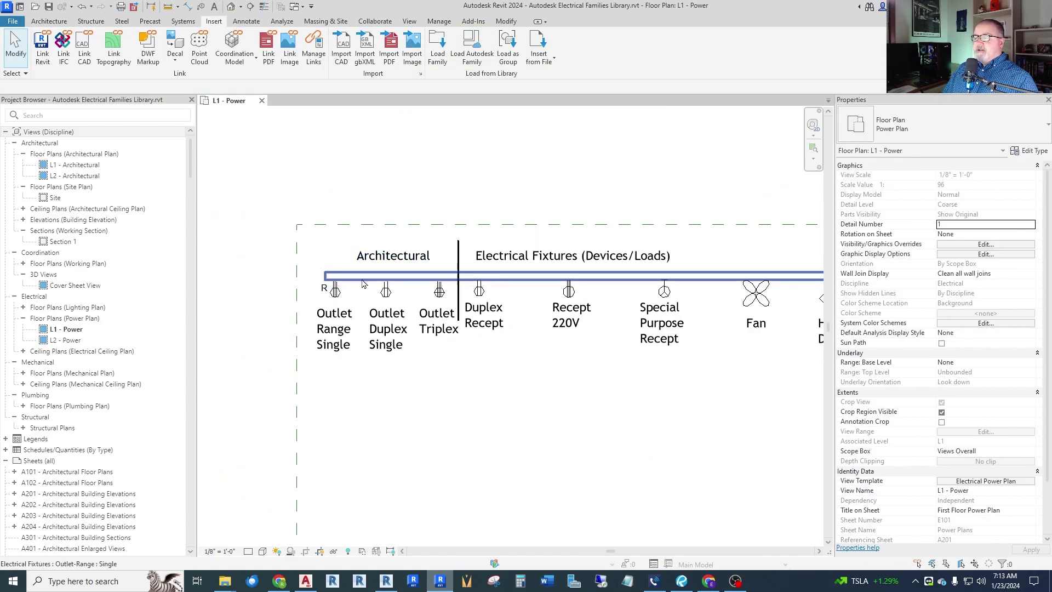
{"action": "scroll", "coordinate": [469, 278], "scroll_direction": "up", "scroll_amount": 2}
{"action": "left_click", "coordinate": [472, 50]}
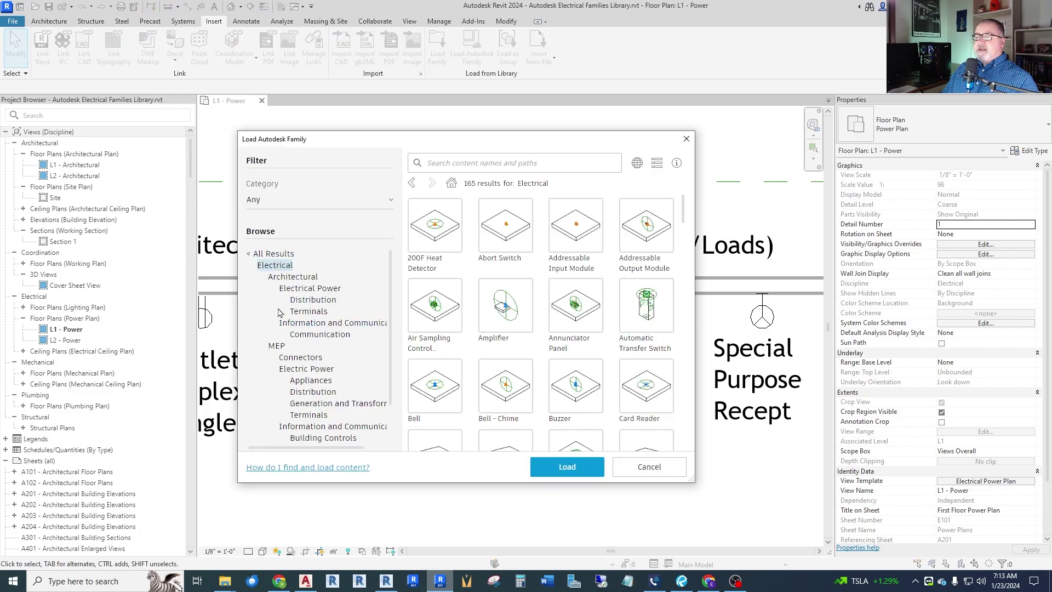
{"action": "left_click", "coordinate": [277, 347]}
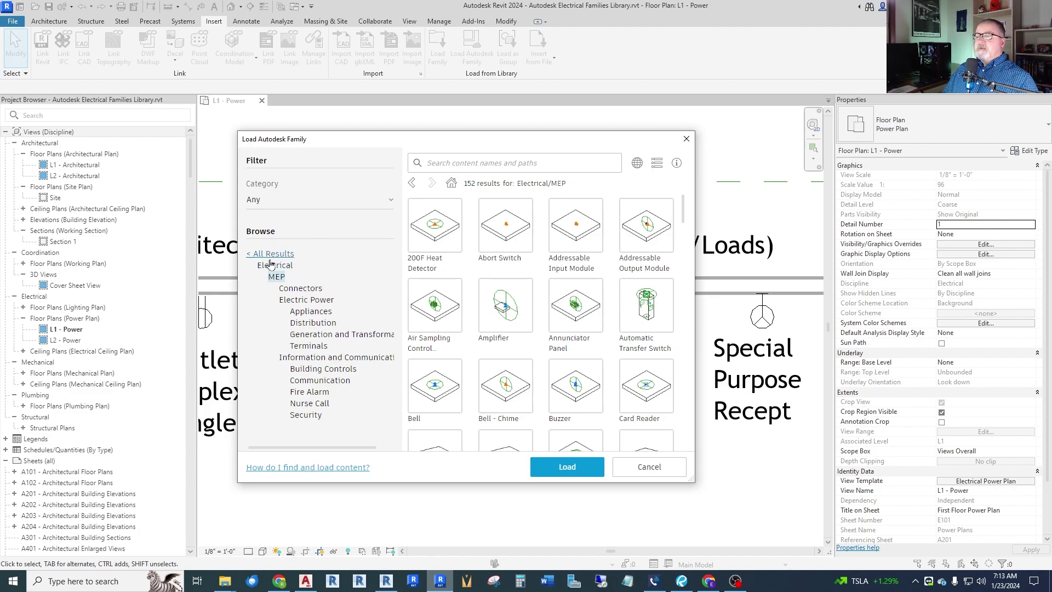
{"action": "left_click", "coordinate": [307, 292]}
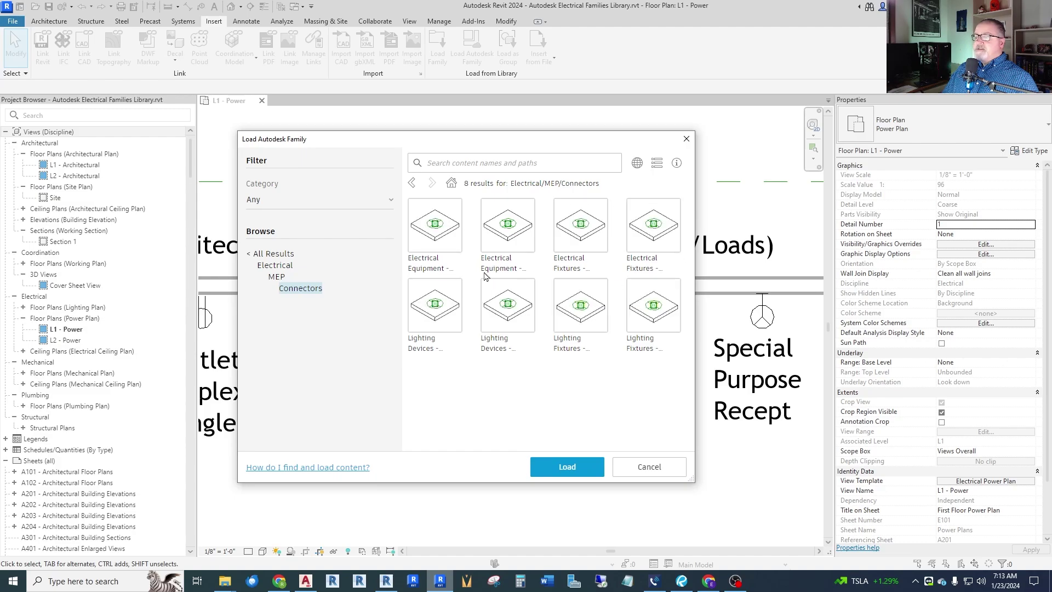
{"action": "left_click", "coordinate": [279, 278]}
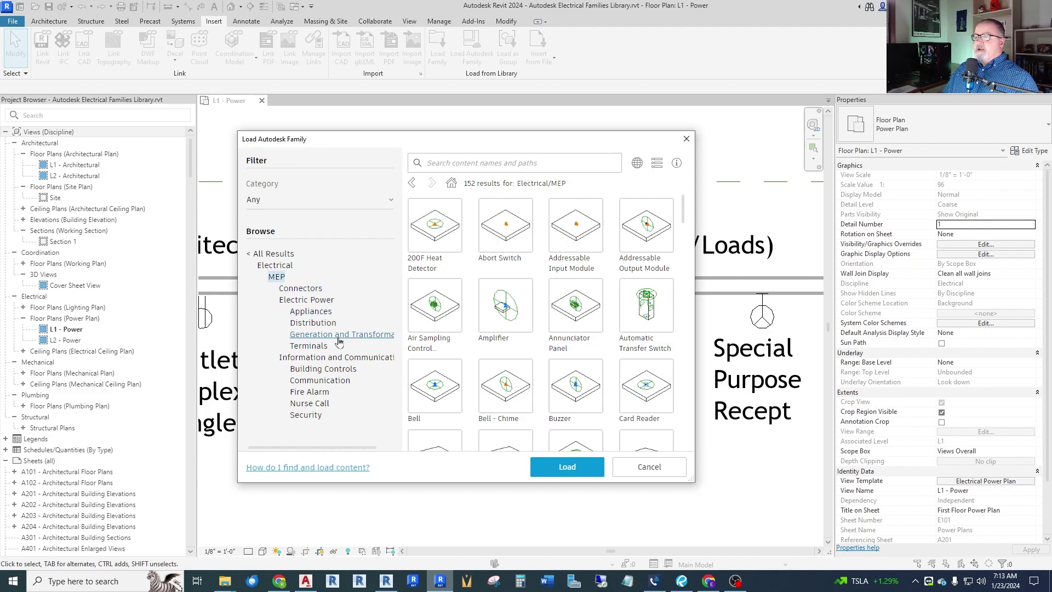
{"action": "left_click", "coordinate": [311, 311]}
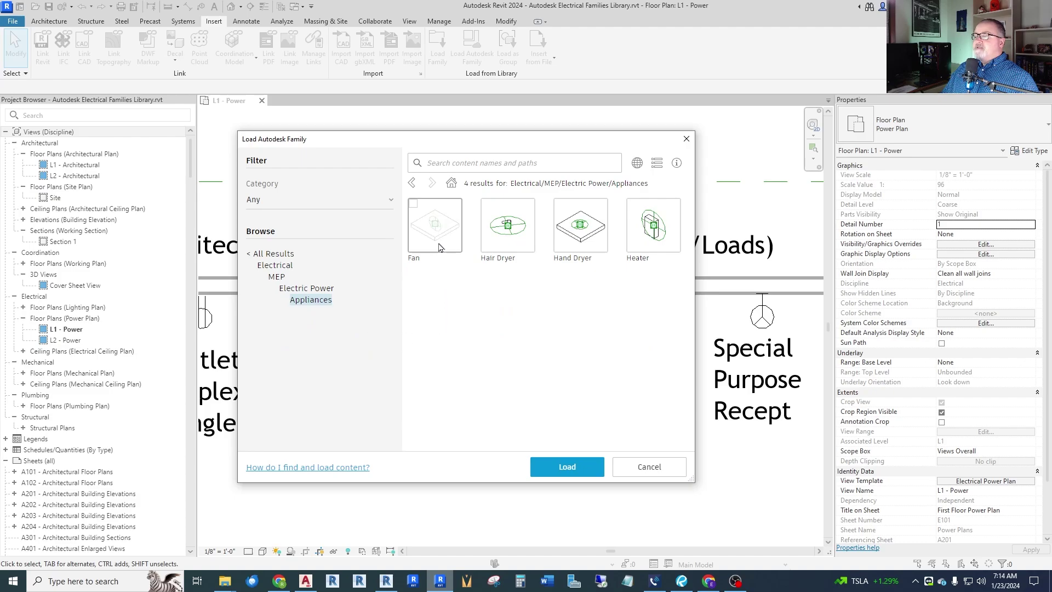
- Browse the MEP Electric Power and Terminals families, then close the library without loading
{"action": "left_click", "coordinate": [307, 288]}
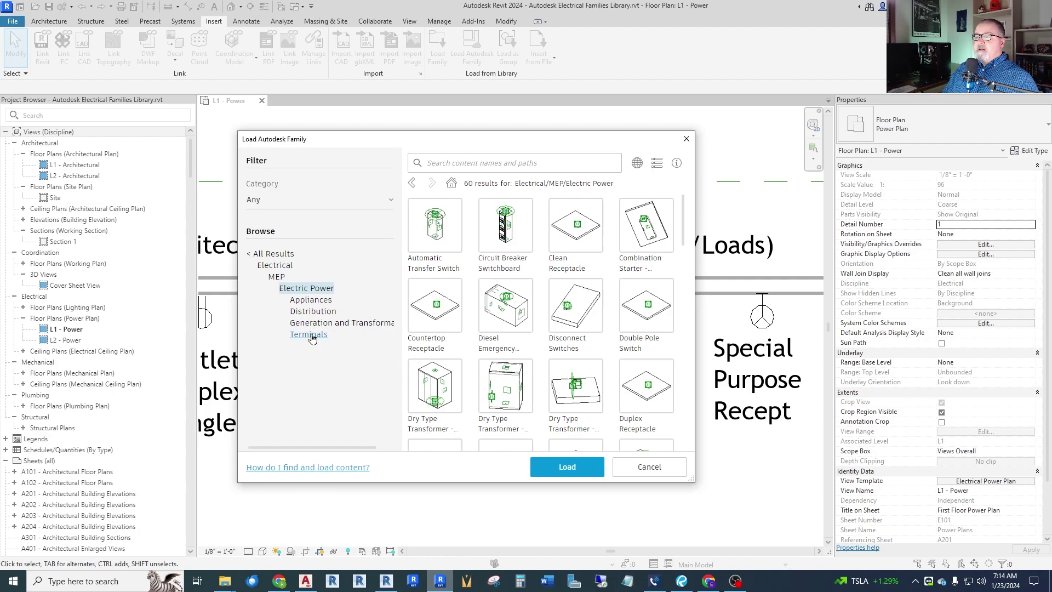
{"action": "left_click", "coordinate": [310, 335]}
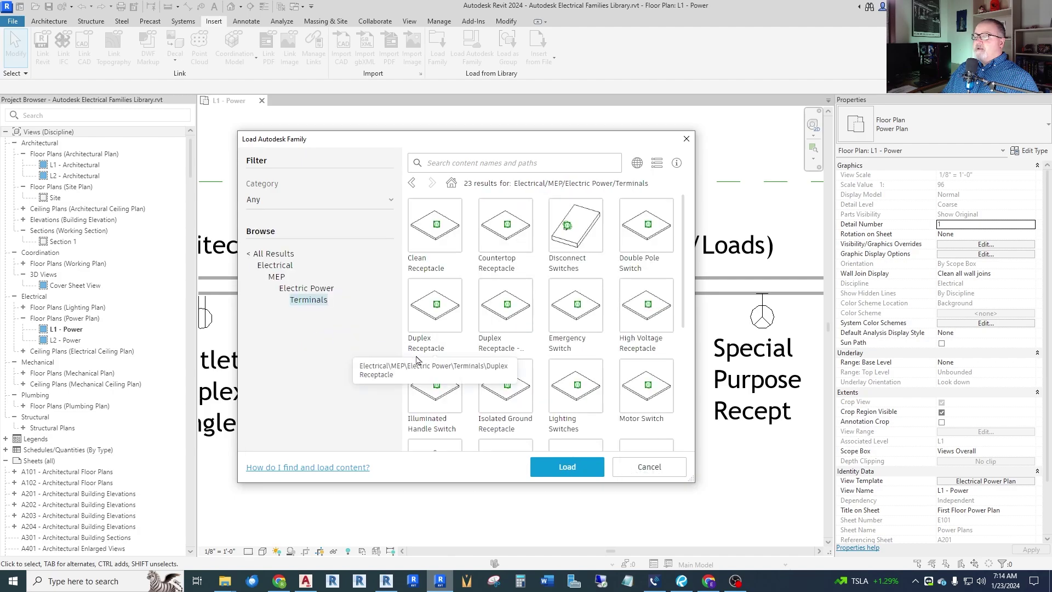
{"action": "scroll", "coordinate": [551, 337], "scroll_direction": "down", "scroll_amount": 5}
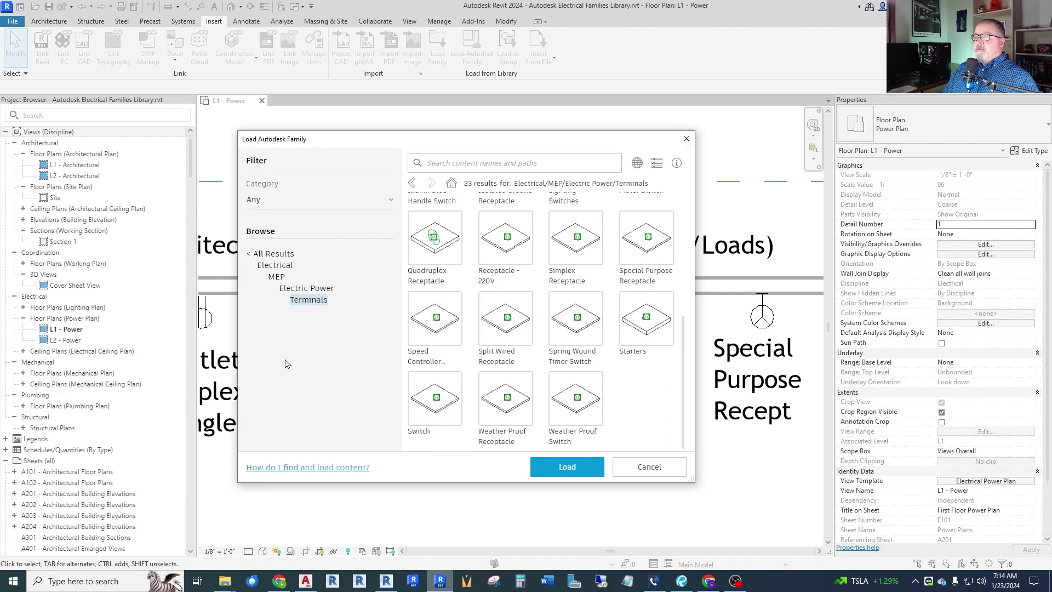
{"action": "left_click", "coordinate": [307, 289]}
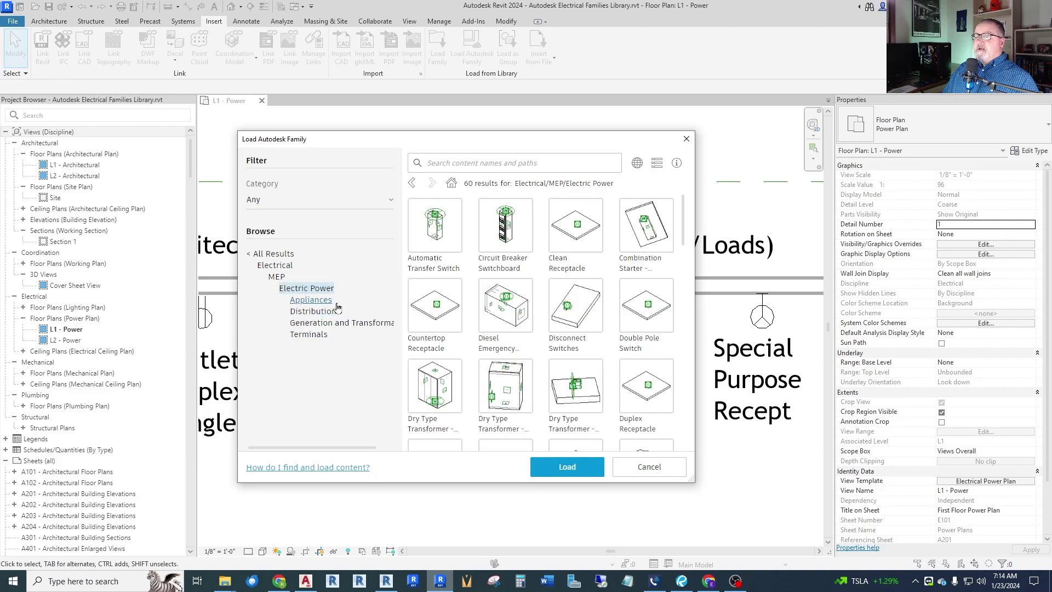
{"action": "left_click", "coordinate": [277, 277]}
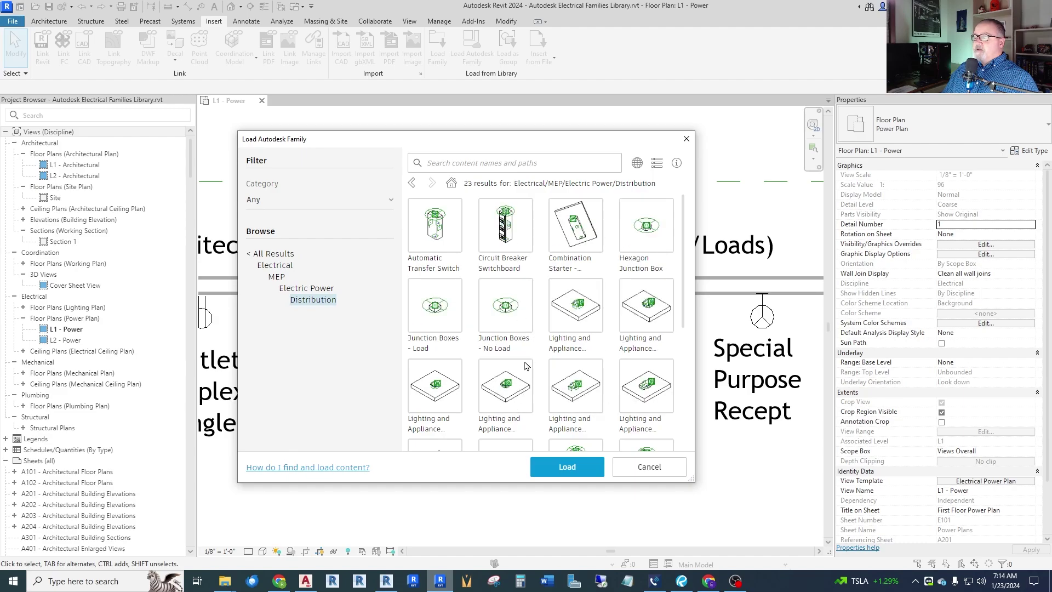
{"action": "scroll", "coordinate": [526, 345], "scroll_direction": "down", "scroll_amount": 3}
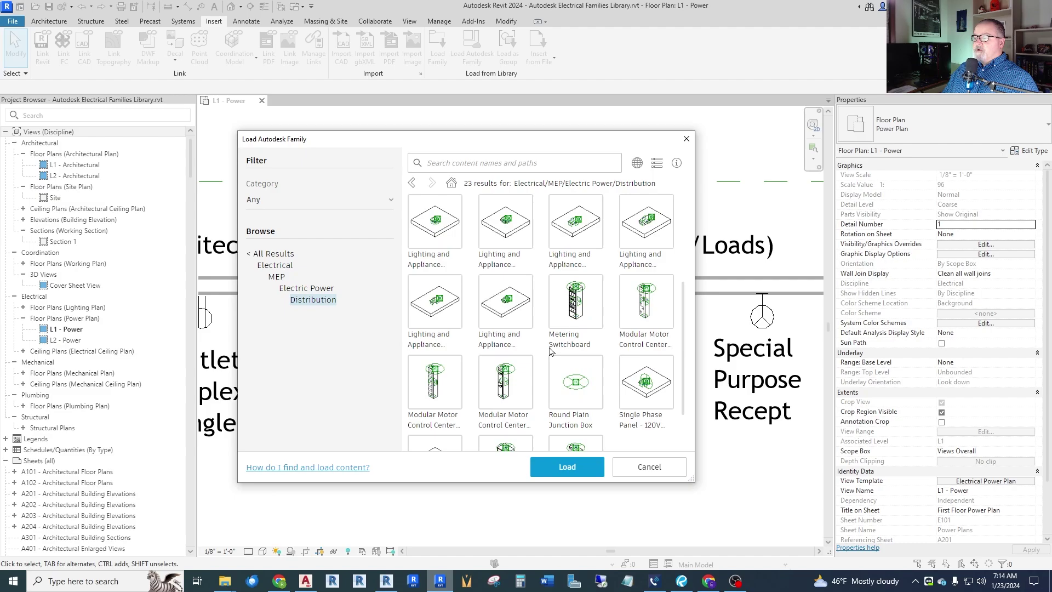
{"action": "scroll", "coordinate": [491, 360], "scroll_direction": "down", "scroll_amount": 2}
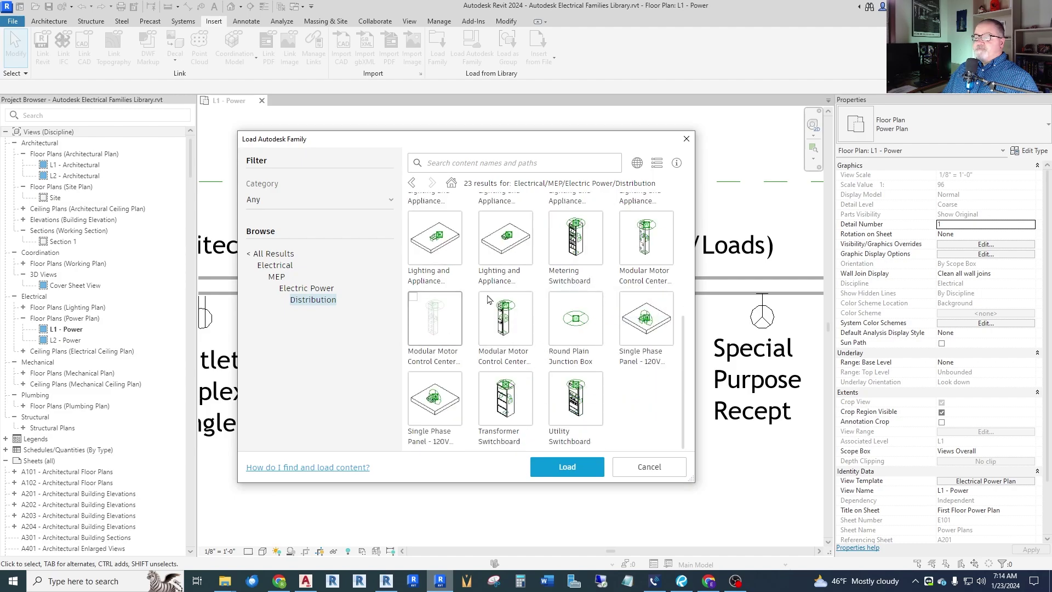
{"action": "left_click", "coordinate": [686, 139]}
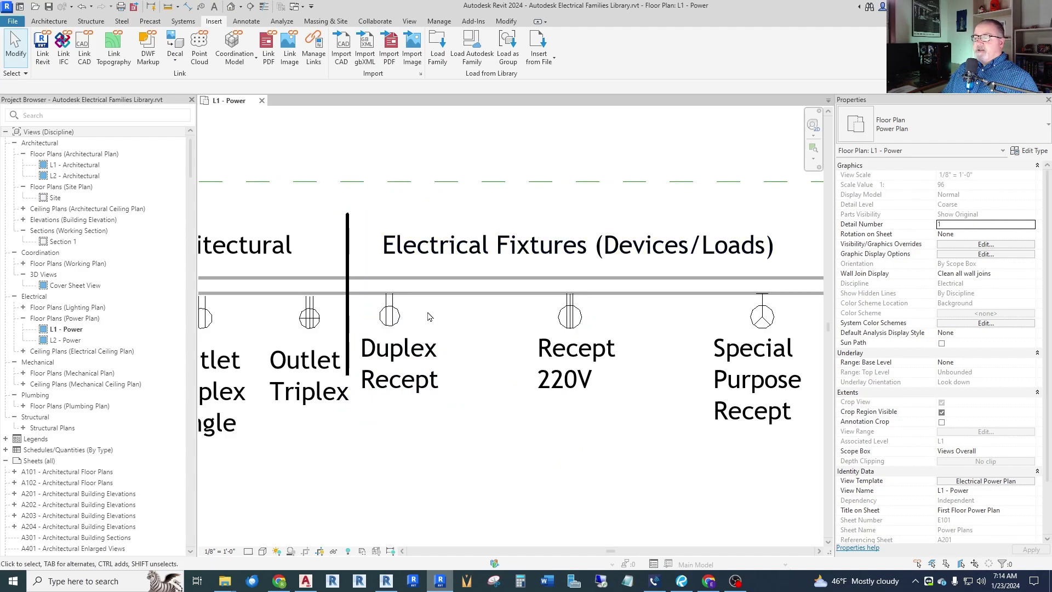
{"action": "scroll", "coordinate": [387, 310], "scroll_direction": "up", "scroll_amount": 2}
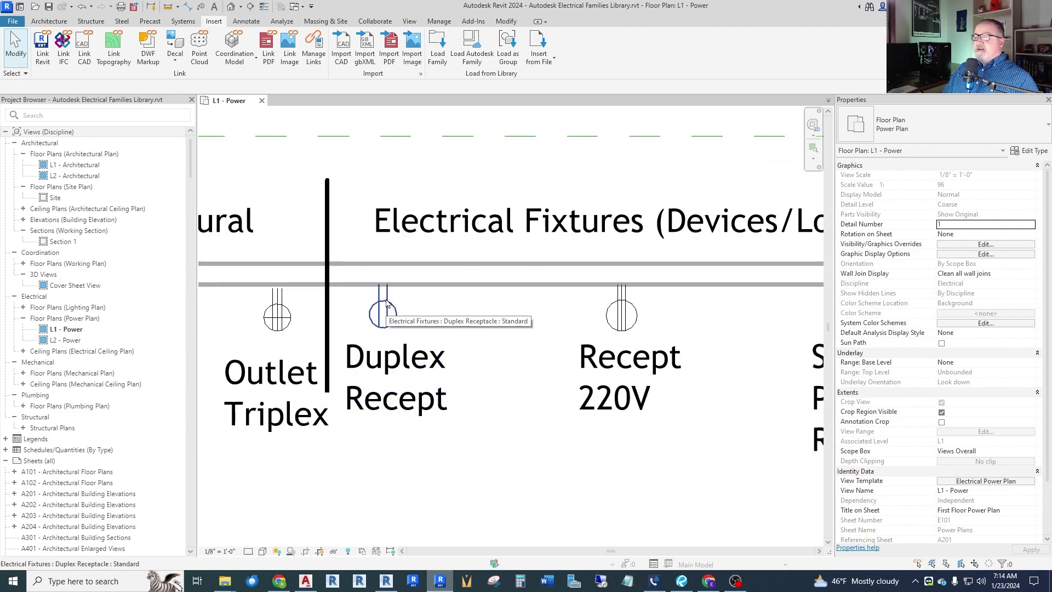
{"action": "left_click", "coordinate": [389, 307]}
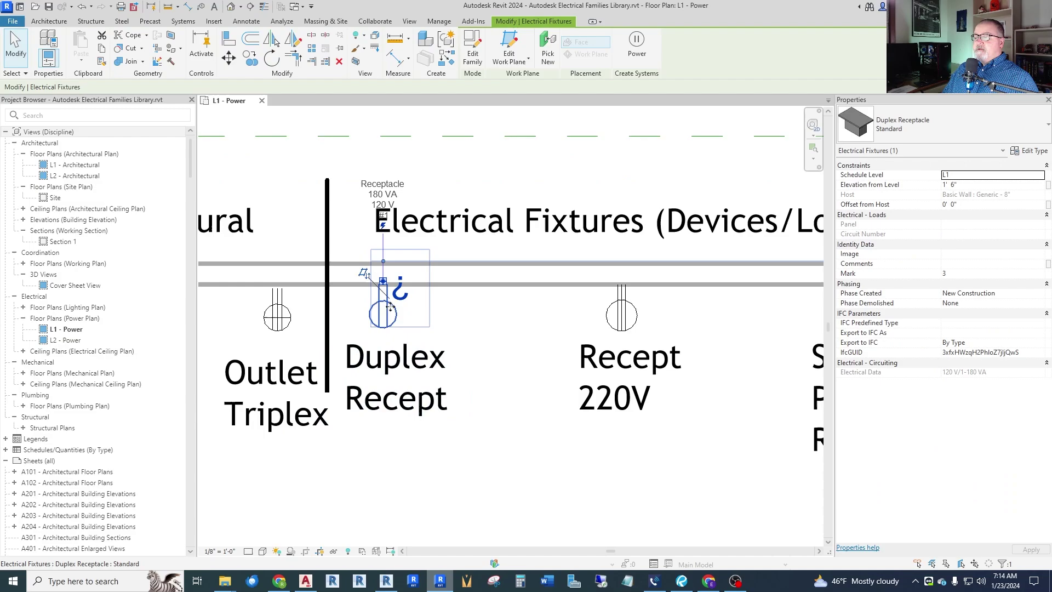
{"action": "double_click", "coordinate": [388, 308]}
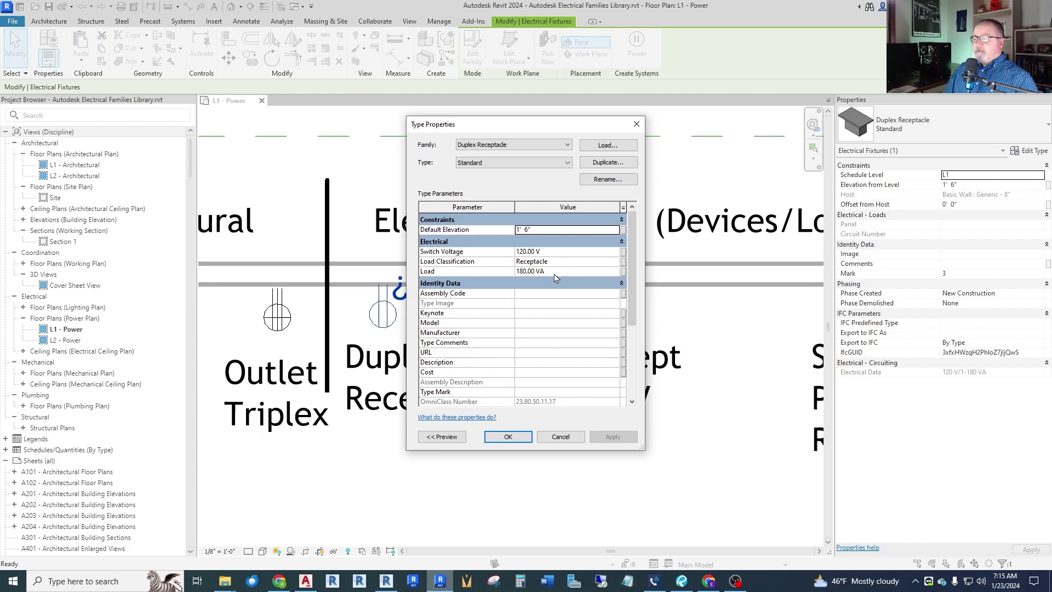
{"action": "scroll", "coordinate": [555, 278], "scroll_direction": "down", "scroll_amount": 4}
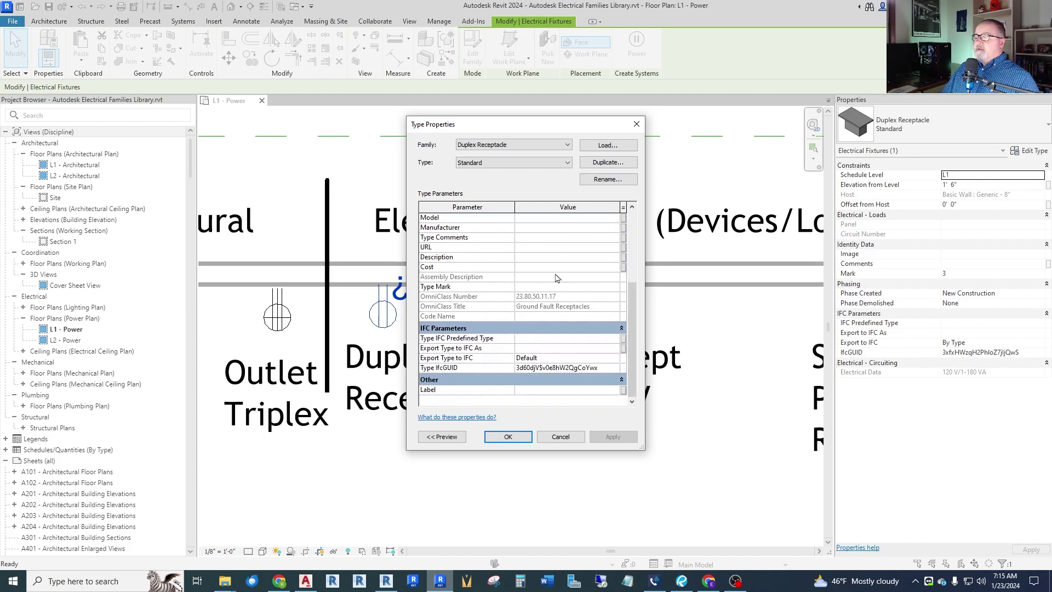
{"action": "left_click", "coordinate": [559, 436]}
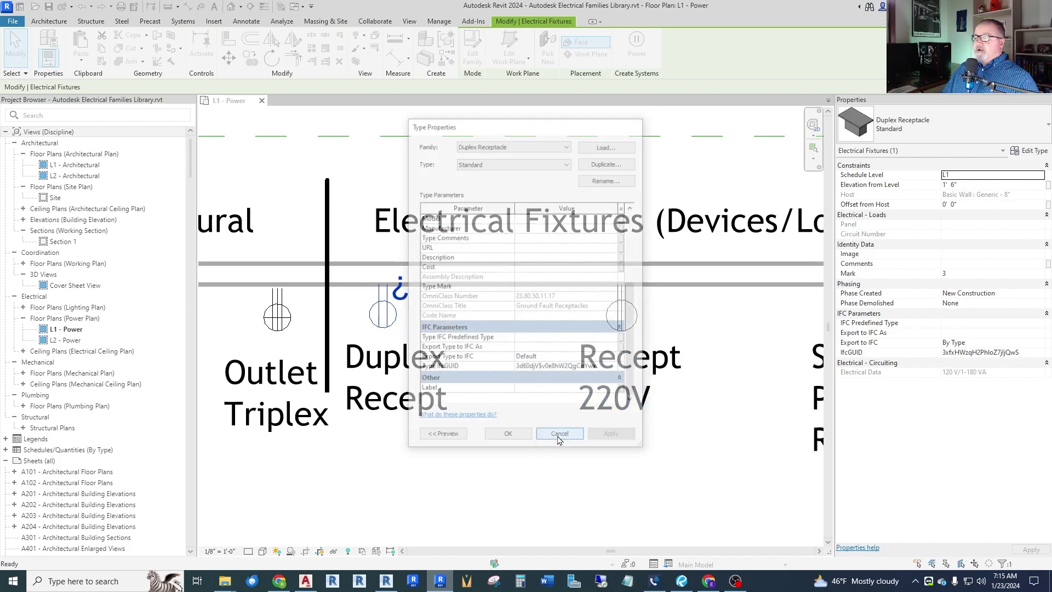
{"action": "key", "text": "Escape"}
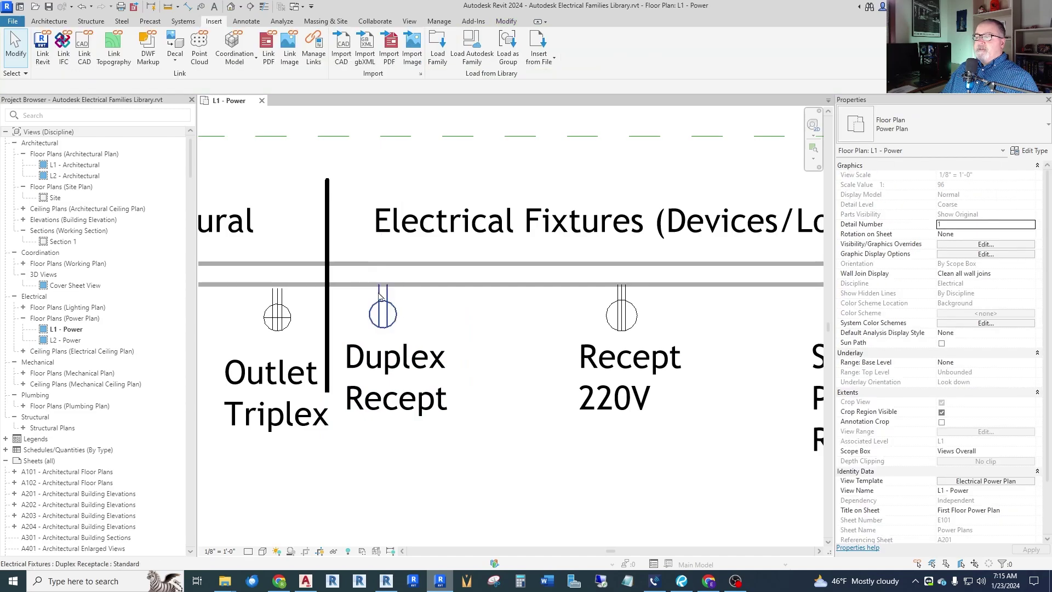
{"action": "left_click", "coordinate": [374, 328]}
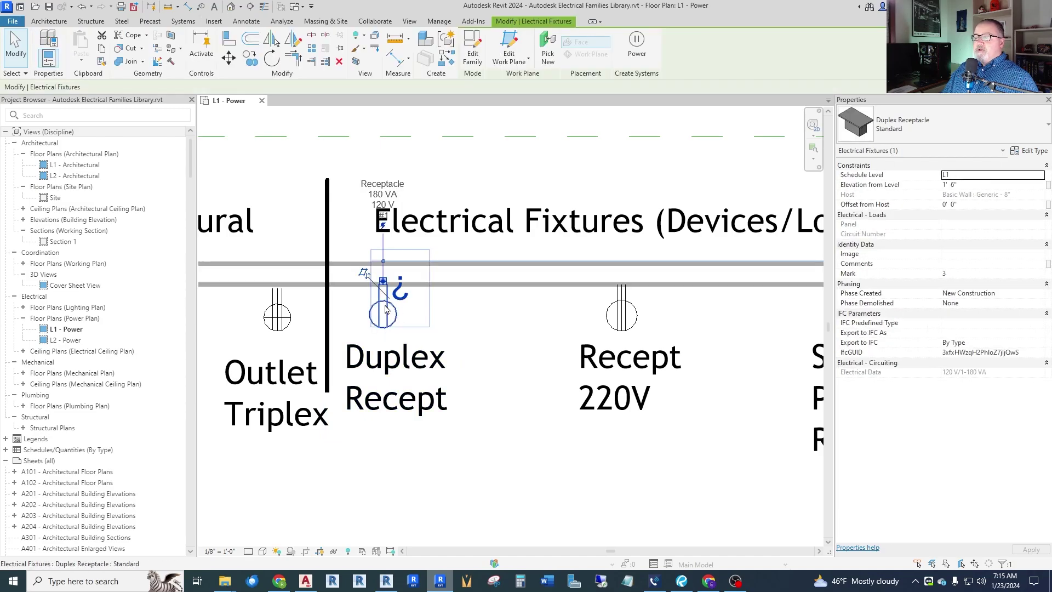
{"action": "left_click", "coordinate": [1024, 153]}
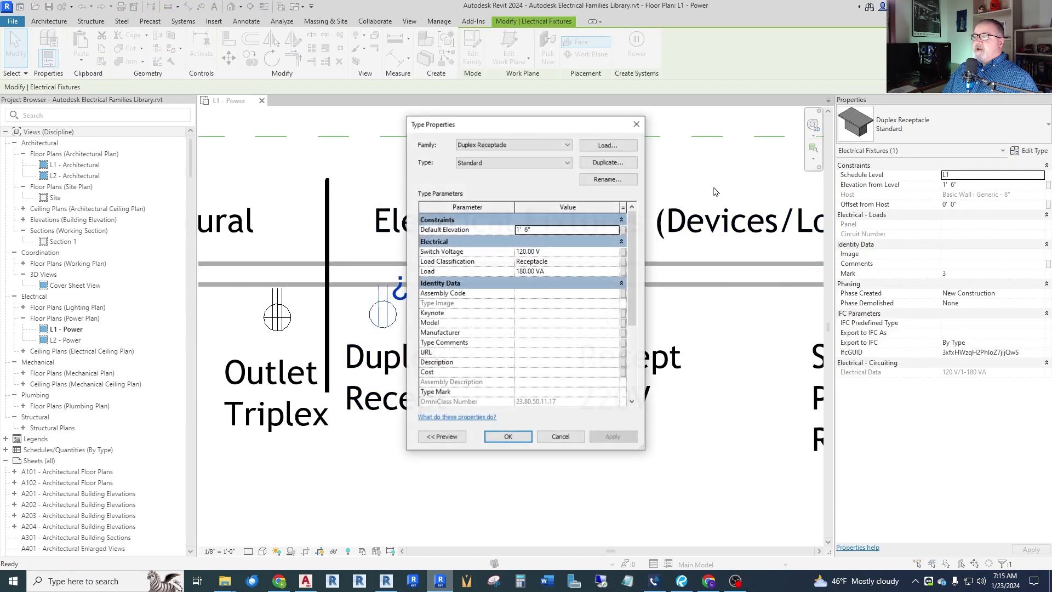
{"action": "left_click", "coordinate": [598, 163]}
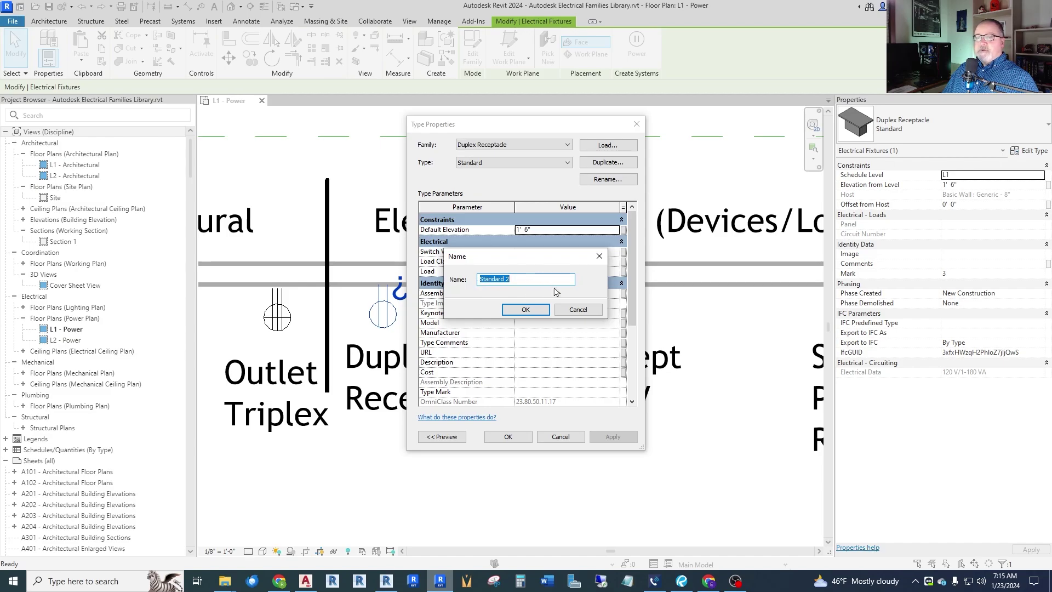
{"action": "left_click", "coordinate": [572, 311]}
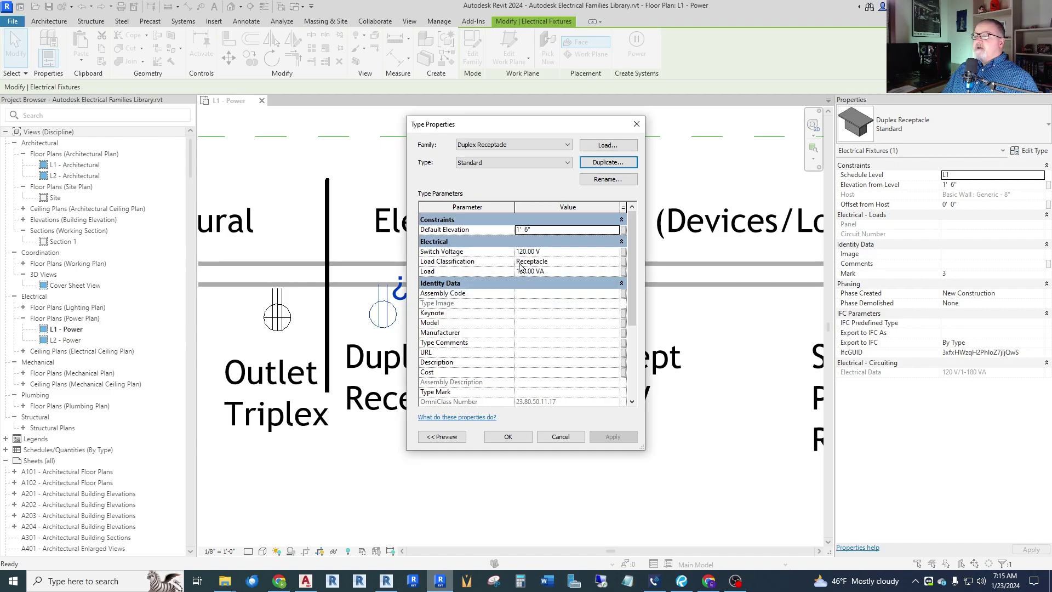
{"action": "scroll", "coordinate": [548, 273], "scroll_direction": "down", "scroll_amount": 3}
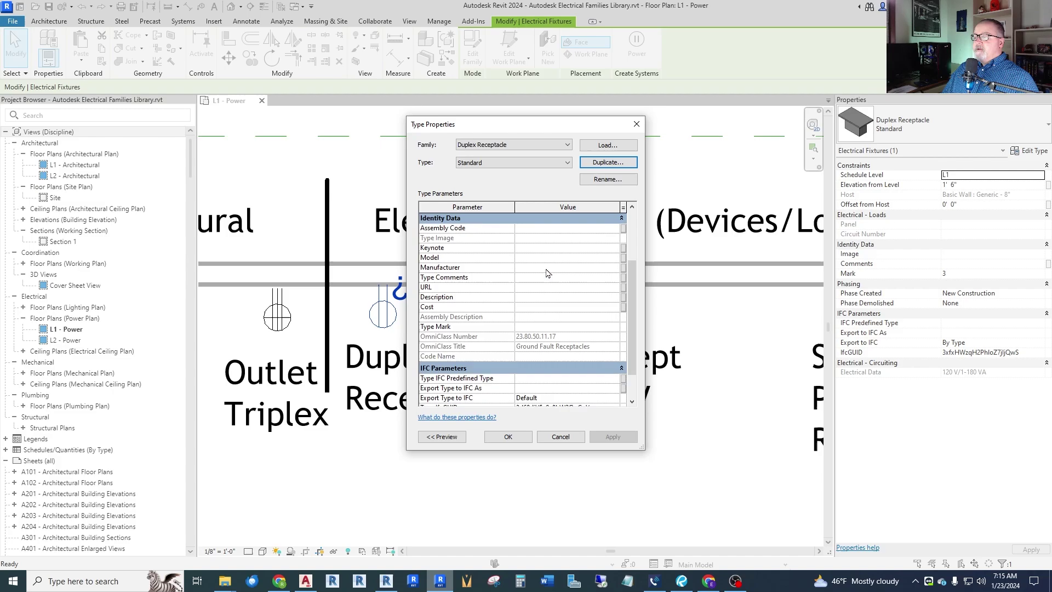
{"action": "scroll", "coordinate": [543, 277], "scroll_direction": "up", "scroll_amount": 3}
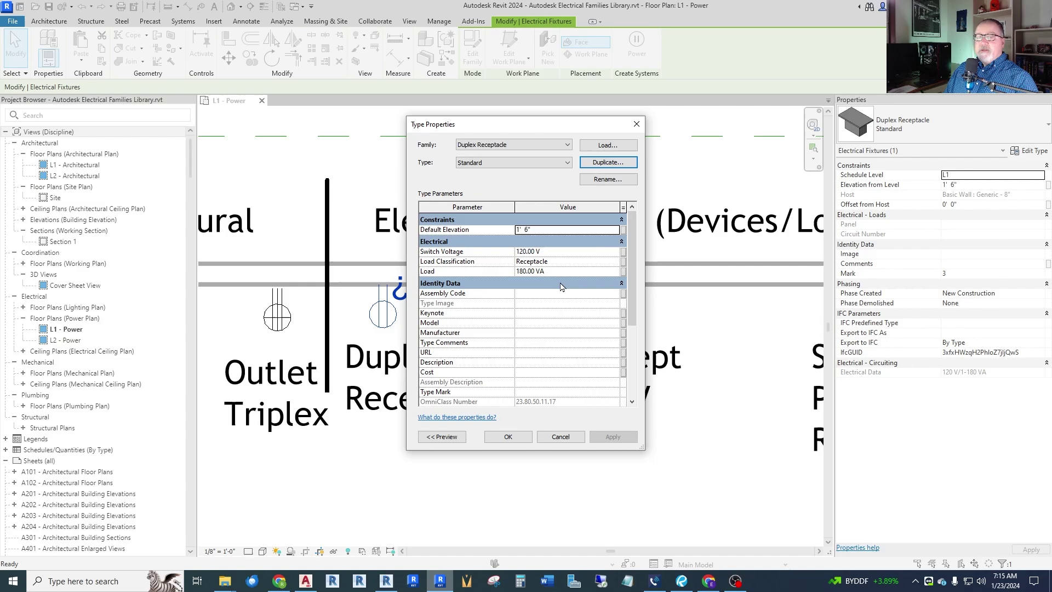
{"action": "left_click", "coordinate": [561, 436]}
{"action": "key", "text": "Escape"}
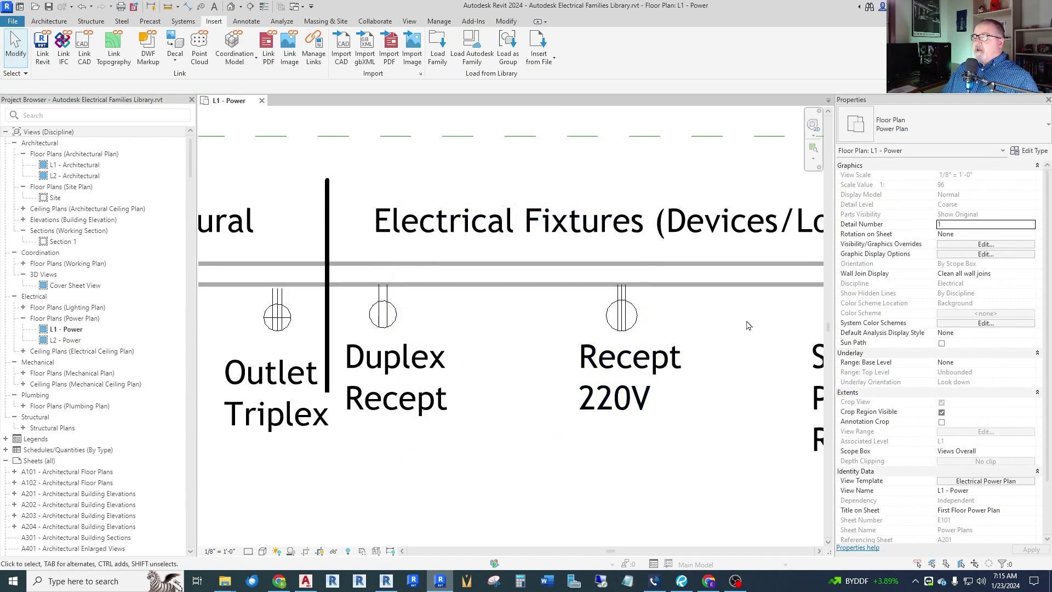
{"action": "middle_click_drag", "start_coordinate": [747, 322], "coordinate": [683, 316]}
{"action": "scroll", "coordinate": [683, 316], "scroll_direction": "up", "scroll_amount": 2}
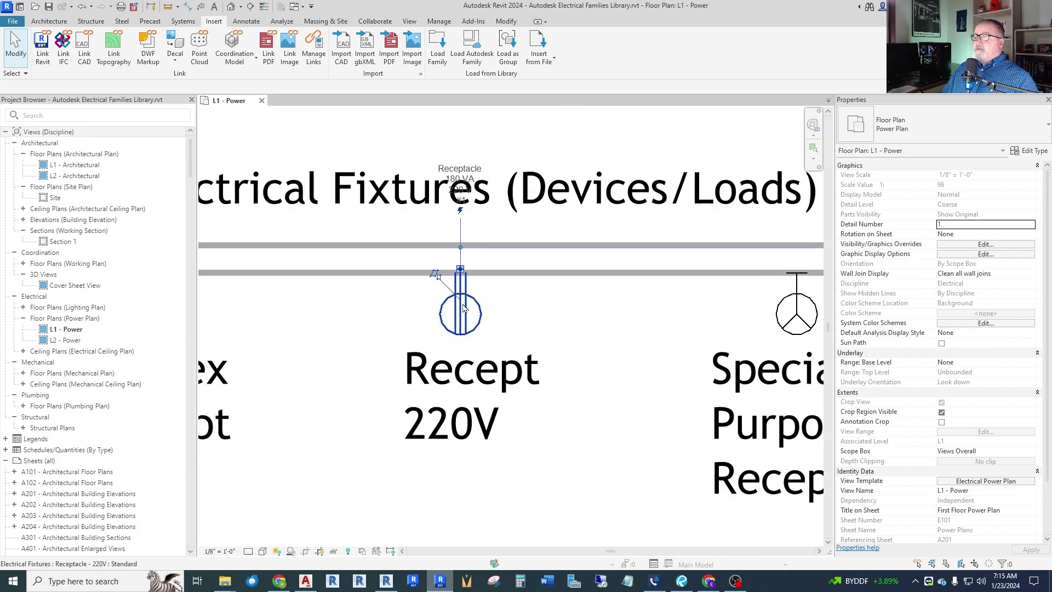
{"action": "left_click", "coordinate": [438, 275]}
{"action": "left_click", "coordinate": [1033, 151]}
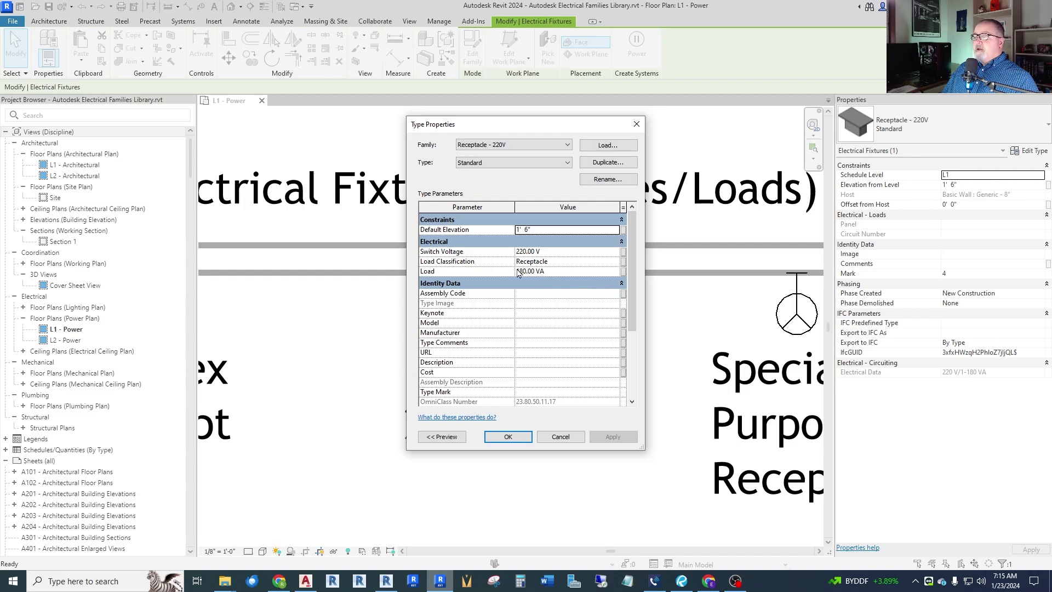
{"action": "left_click", "coordinate": [559, 437]}
{"action": "scroll", "coordinate": [614, 307], "scroll_direction": "down", "scroll_amount": 3}
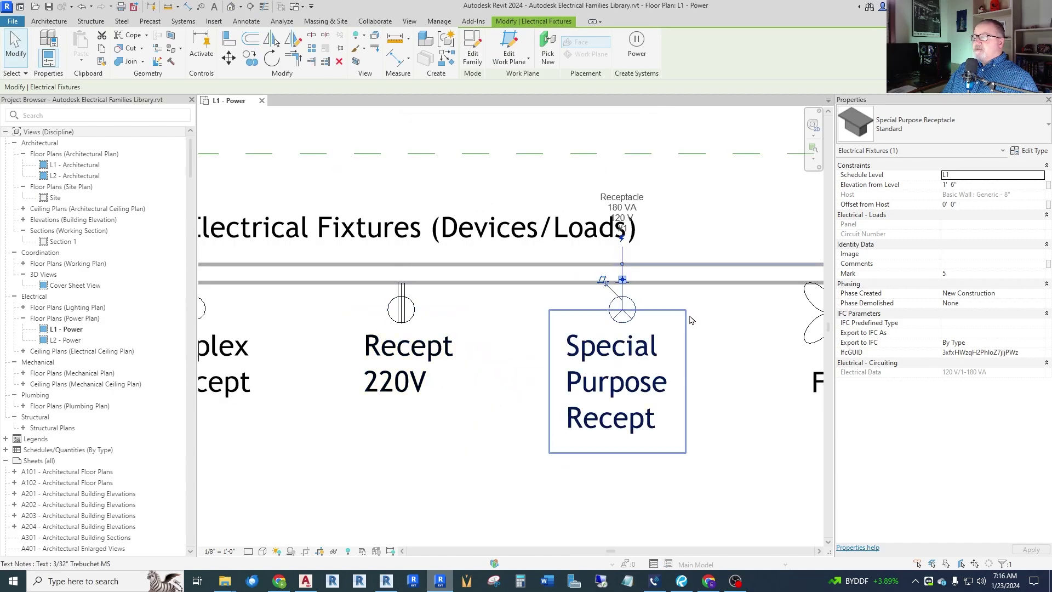
{"action": "scroll", "coordinate": [644, 318], "scroll_direction": "up", "scroll_amount": 3}
{"action": "key", "text": "Escape"}
{"action": "scroll", "coordinate": [644, 318], "scroll_direction": "down", "scroll_amount": 2}
{"action": "scroll", "coordinate": [603, 317], "scroll_direction": "up", "scroll_amount": 3}
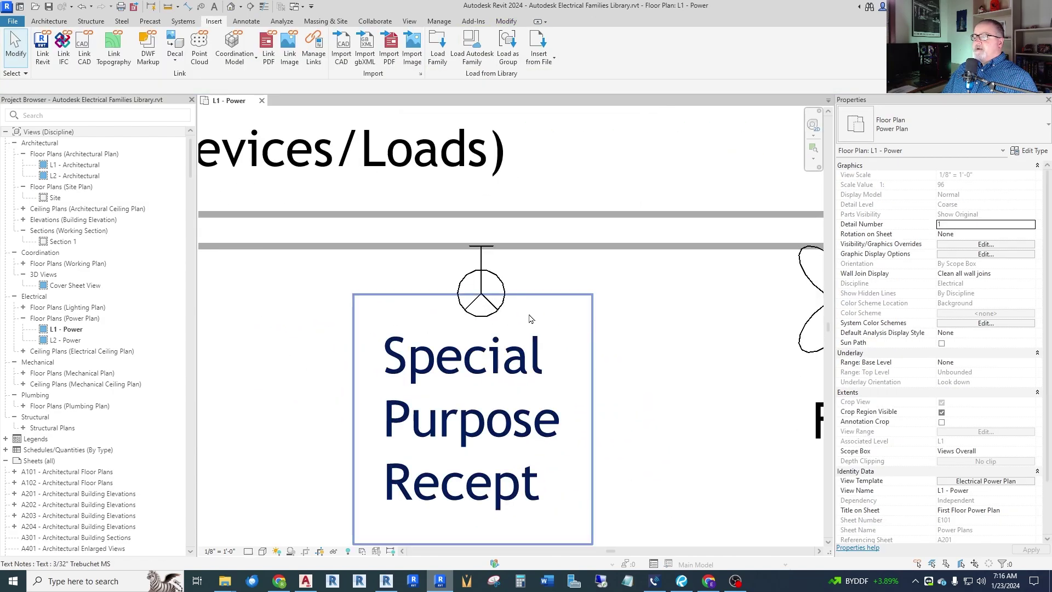
{"action": "left_click", "coordinate": [482, 275]}
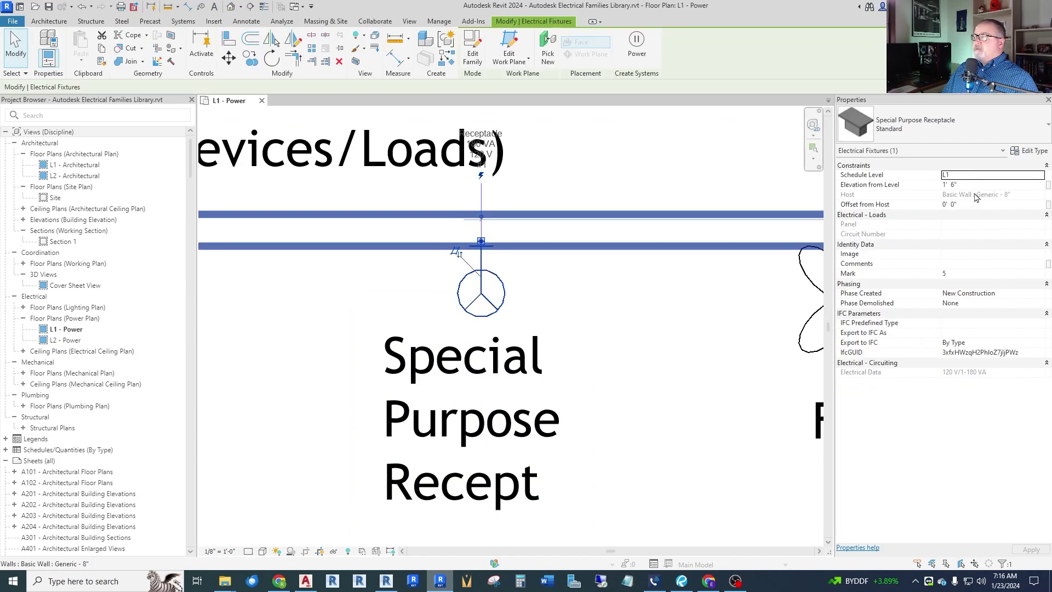
{"action": "left_click", "coordinate": [1030, 150]}
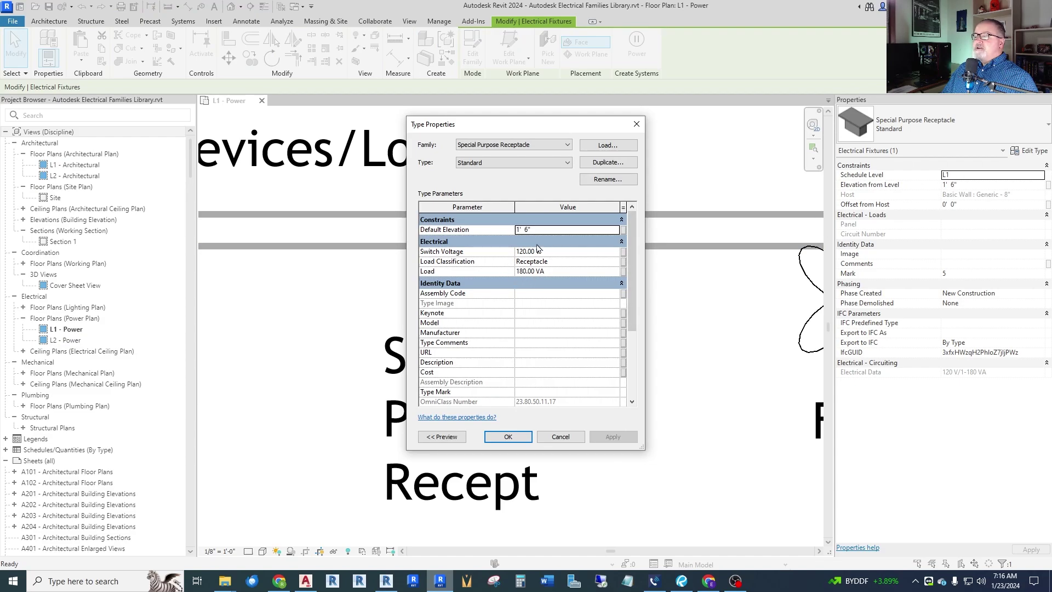
{"action": "scroll", "coordinate": [536, 296], "scroll_direction": "down", "scroll_amount": 3}
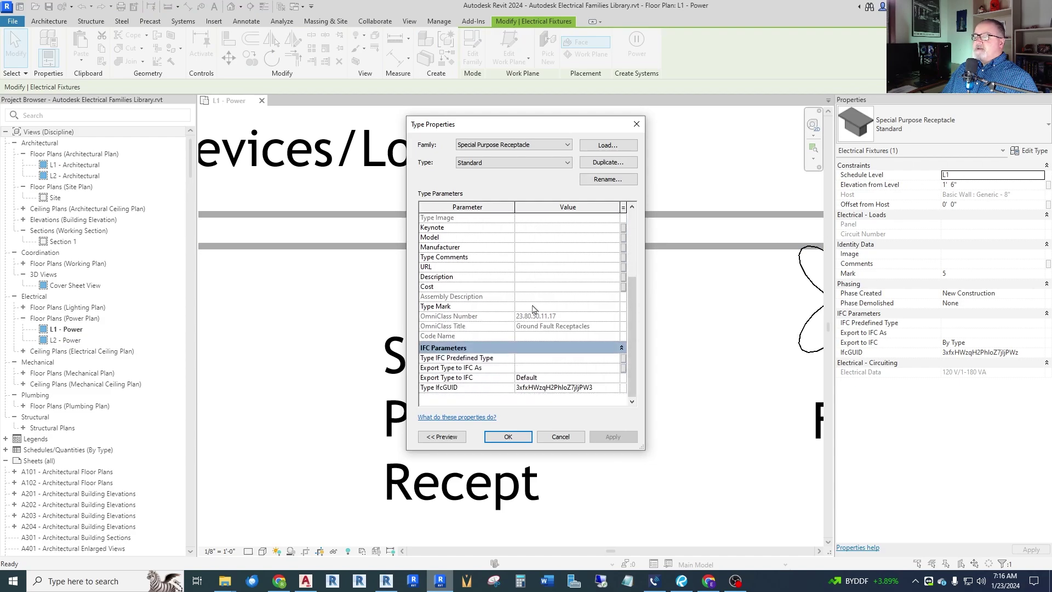
{"action": "scroll", "coordinate": [534, 309], "scroll_direction": "up", "scroll_amount": 3}
{"action": "left_click", "coordinate": [559, 436]}
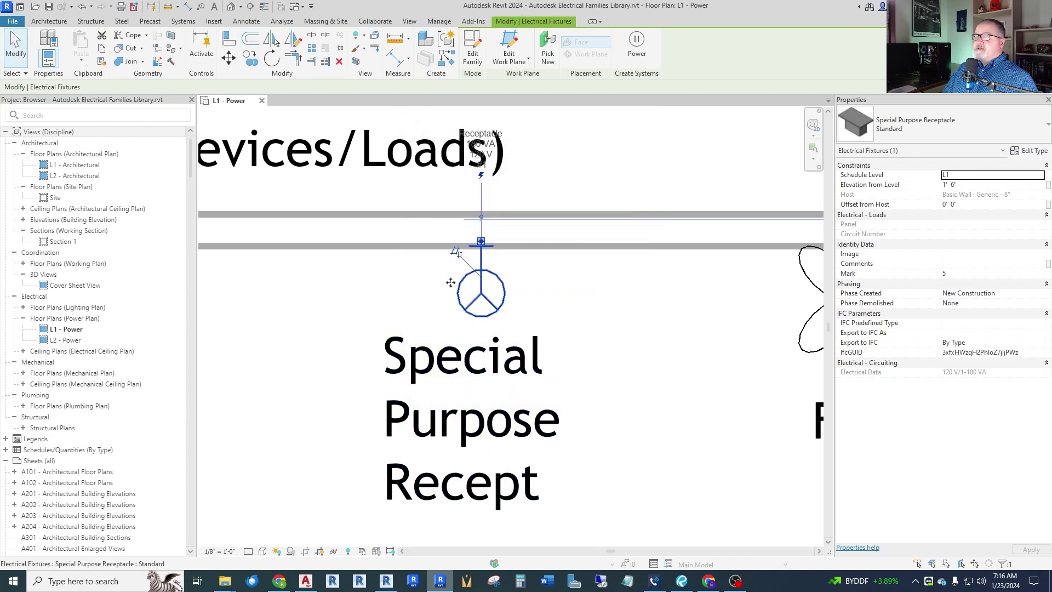
{"action": "left_click", "coordinate": [451, 283]}
{"action": "left_click", "coordinate": [484, 274]}
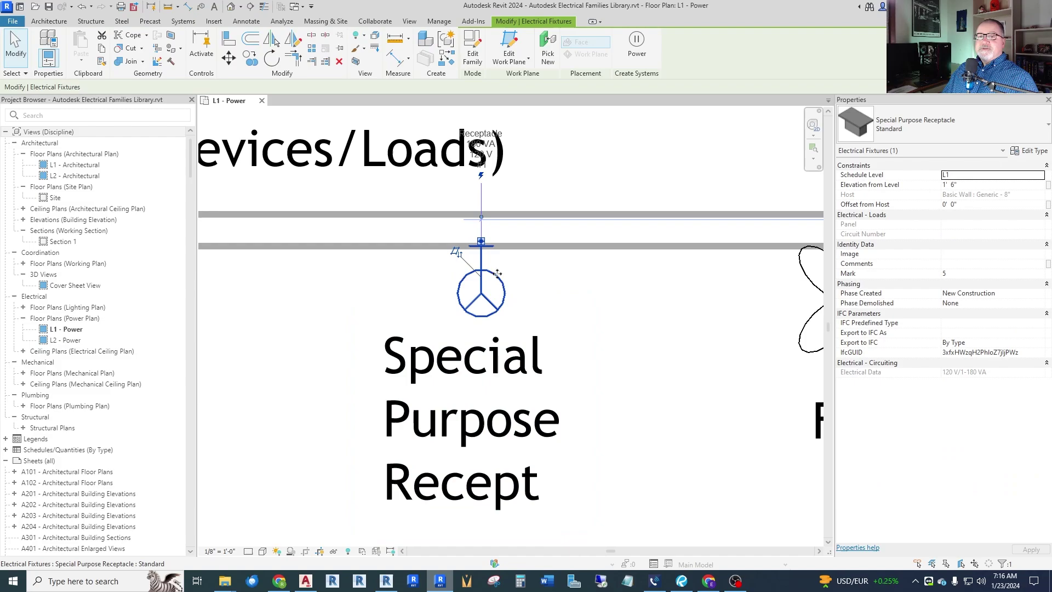
{"action": "left_click", "coordinate": [446, 263]}
- Zoom out over the Electrical Fixtures row, then back in close on the Fan symbol
{"action": "scroll", "coordinate": [361, 264], "scroll_direction": "down", "scroll_amount": 2}
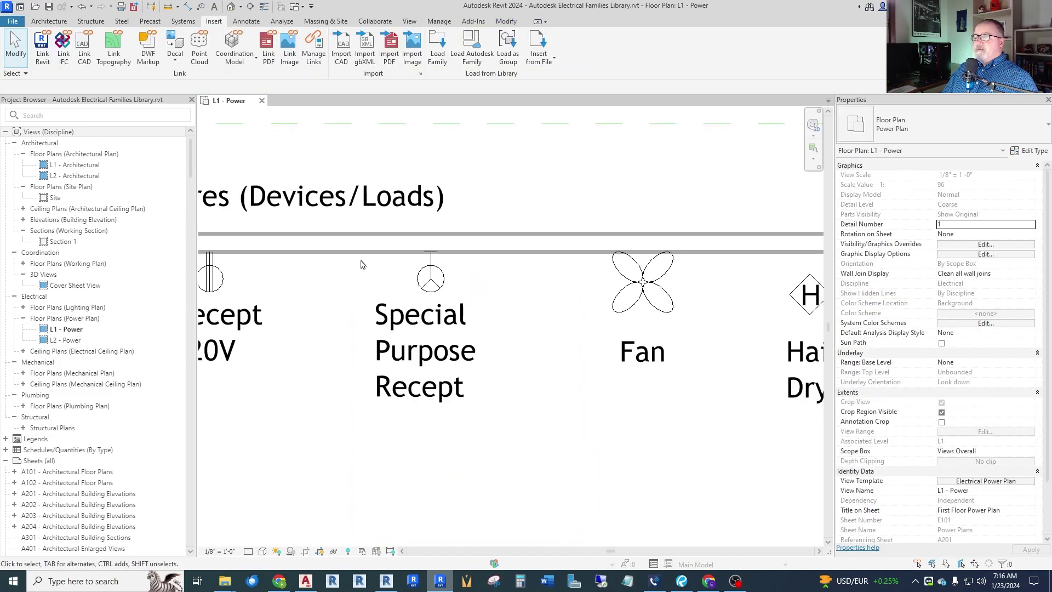
{"action": "scroll", "coordinate": [360, 264], "scroll_direction": "down", "scroll_amount": 2}
{"action": "scroll", "coordinate": [372, 276], "scroll_direction": "up", "scroll_amount": 2}
{"action": "scroll", "coordinate": [380, 290], "scroll_direction": "down", "scroll_amount": 1}
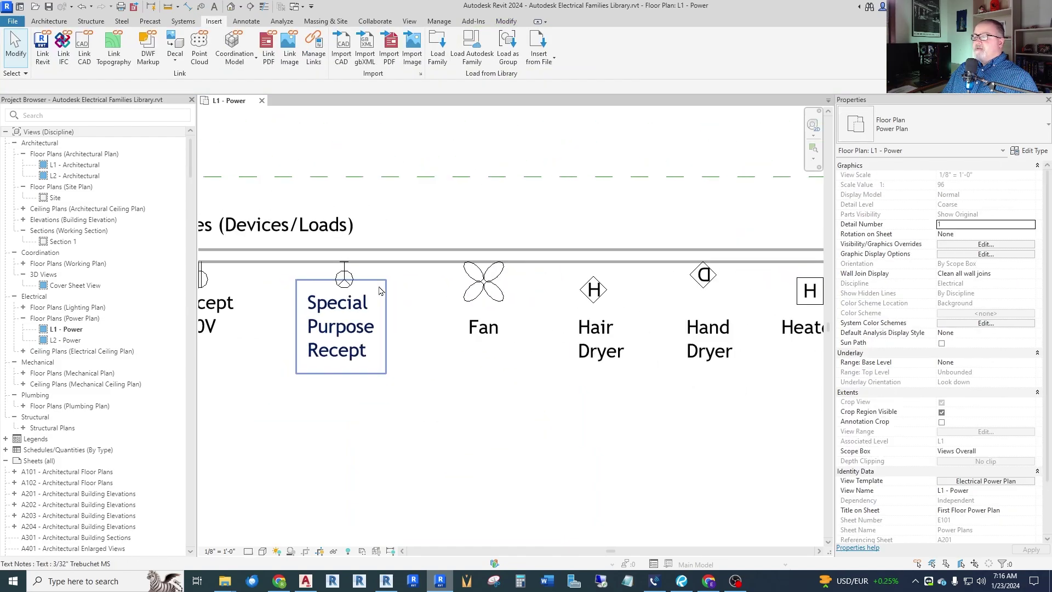
{"action": "scroll", "coordinate": [518, 293], "scroll_direction": "up", "scroll_amount": 2}
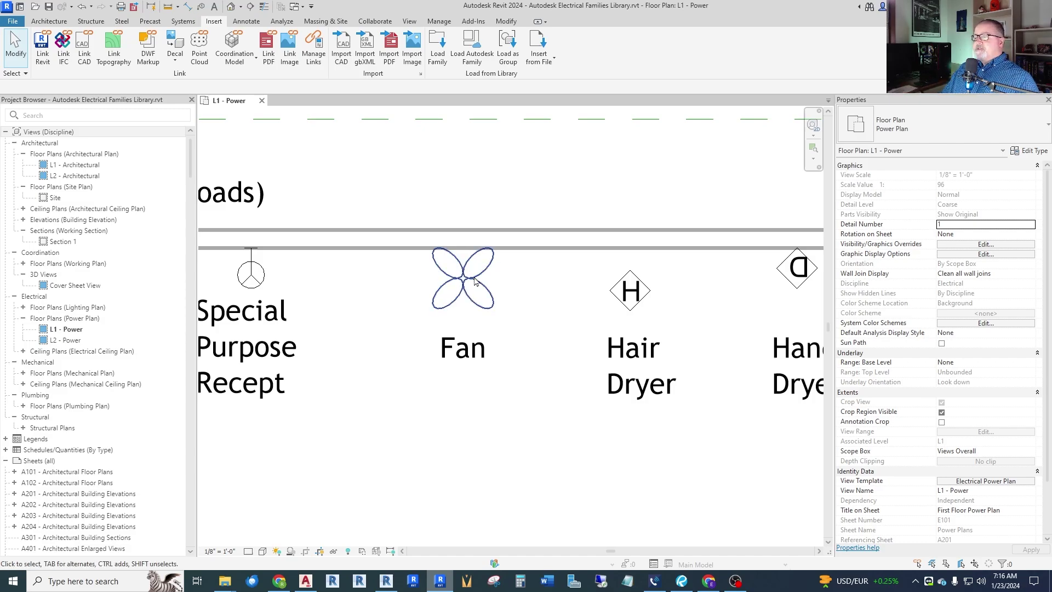
{"action": "scroll", "coordinate": [467, 287], "scroll_direction": "down", "scroll_amount": 2}
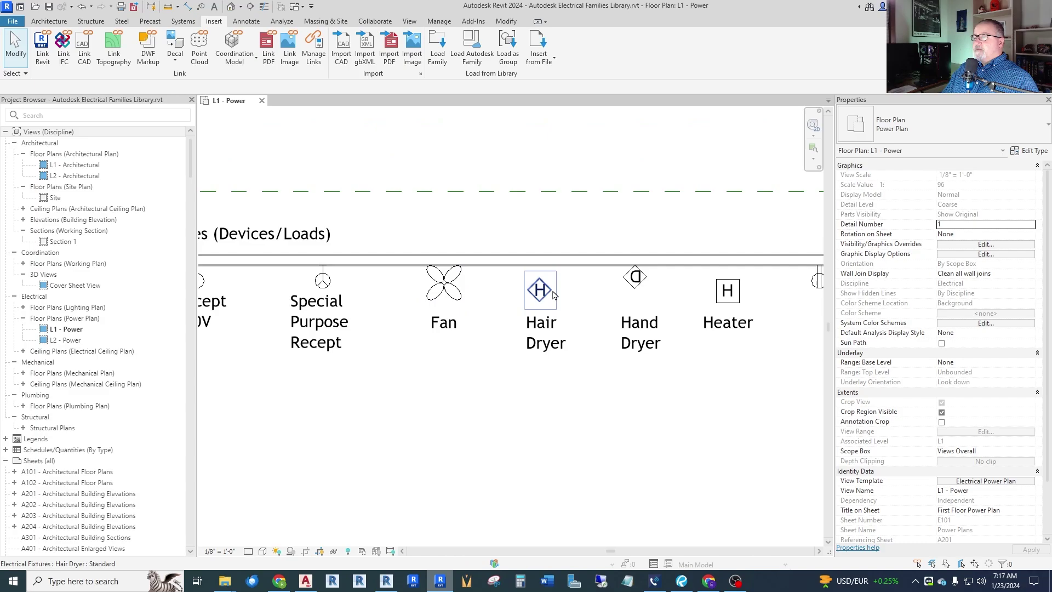
{"action": "scroll", "coordinate": [586, 287], "scroll_direction": "up", "scroll_amount": 3}
{"action": "scroll", "coordinate": [439, 304], "scroll_direction": "down", "scroll_amount": 2}
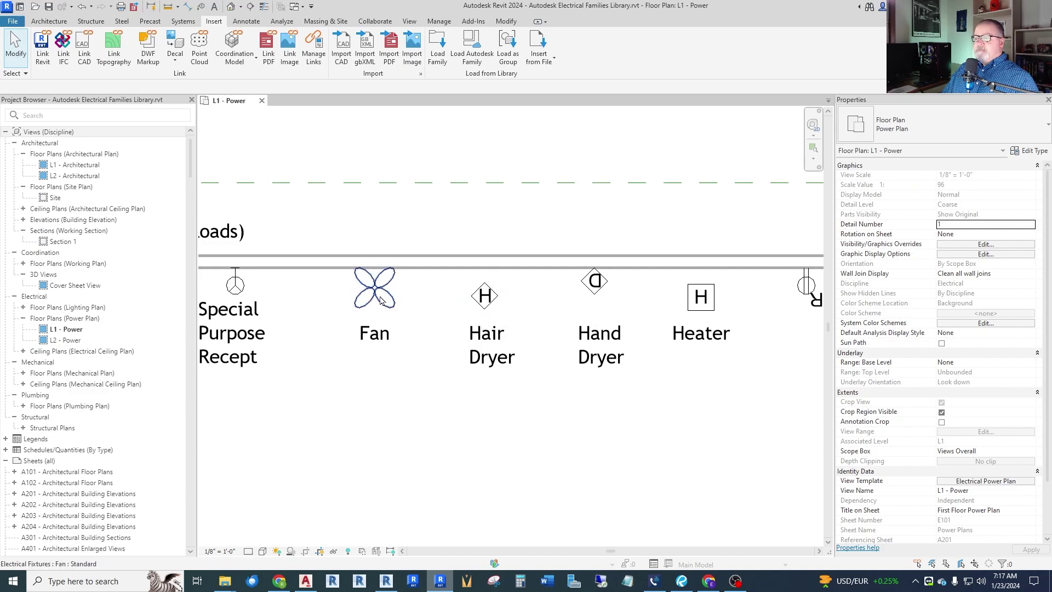
{"action": "scroll", "coordinate": [382, 300], "scroll_direction": "down", "scroll_amount": 2}
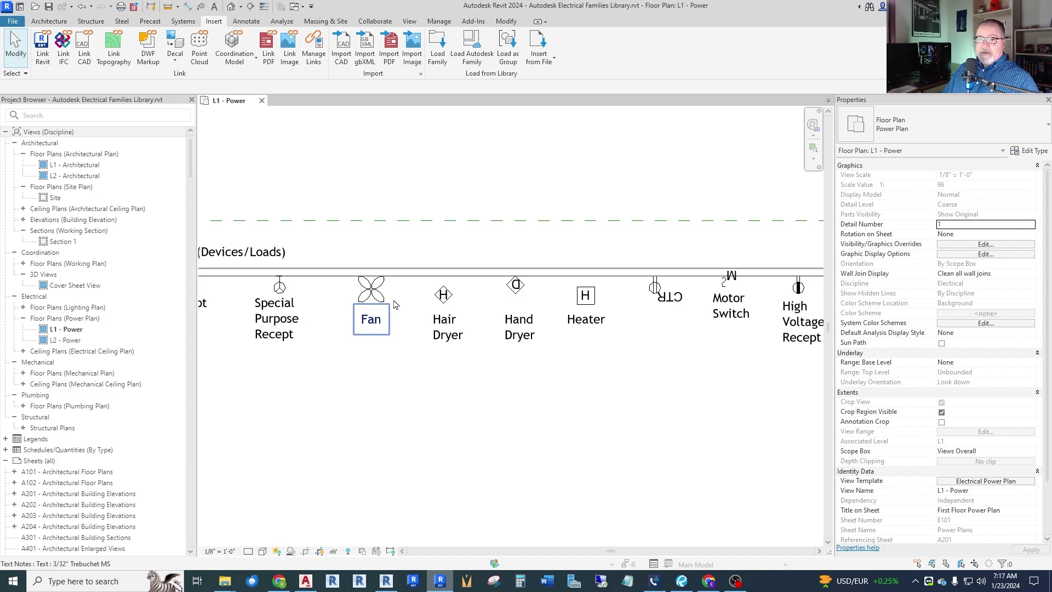
{"action": "scroll", "coordinate": [368, 288], "scroll_direction": "down", "scroll_amount": 2}
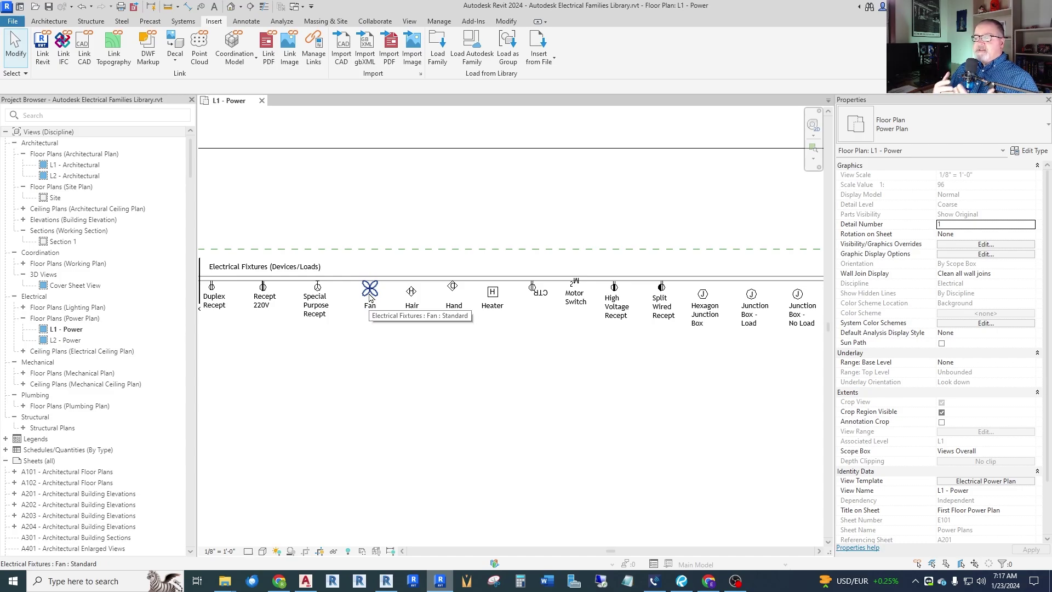
{"action": "scroll", "coordinate": [370, 296], "scroll_direction": "up", "scroll_amount": 5}
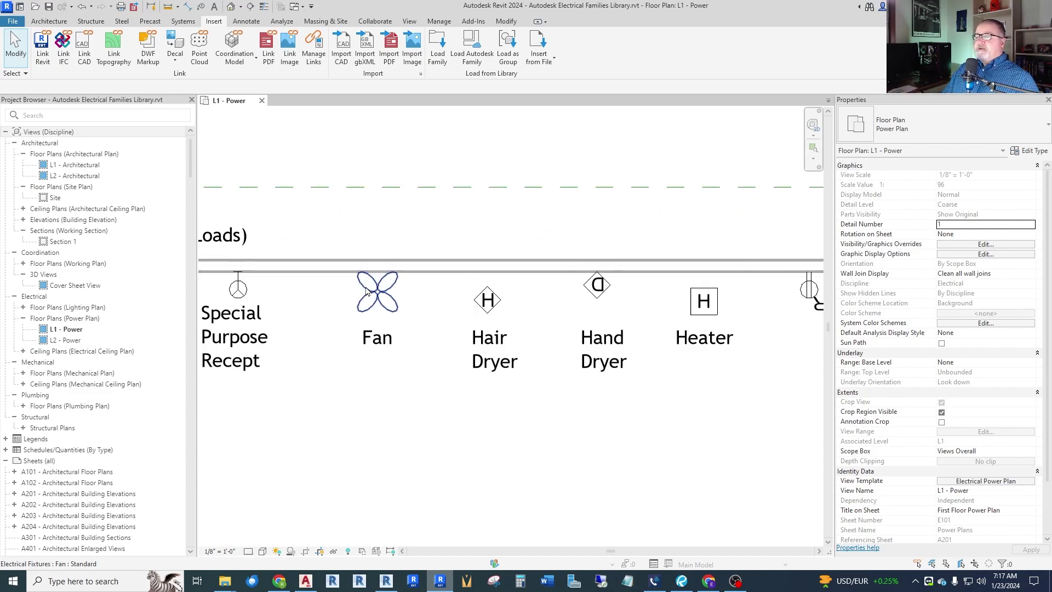
{"action": "left_click", "coordinate": [386, 299]}
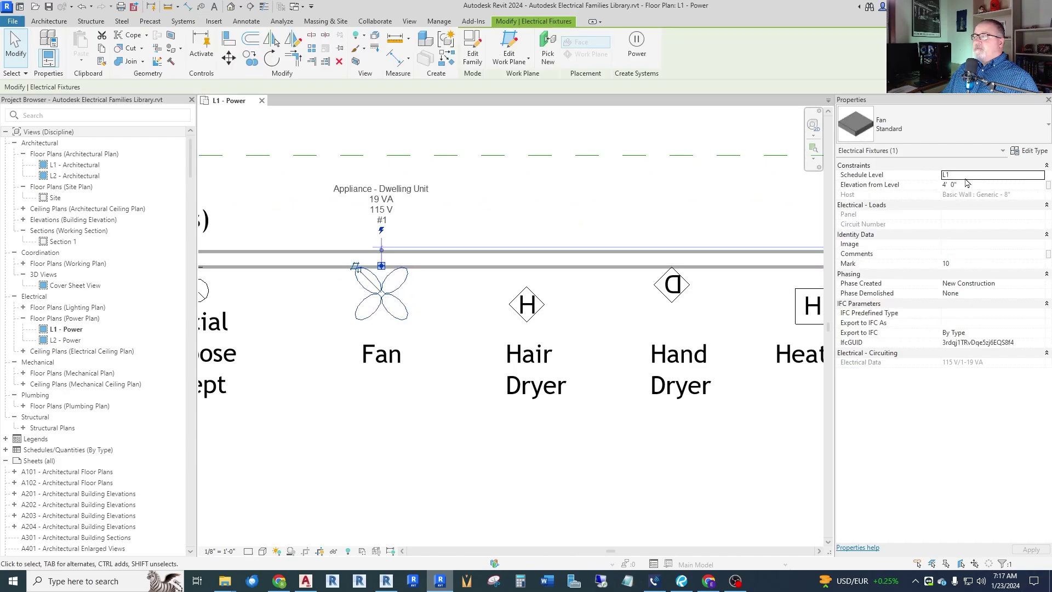
{"action": "left_click", "coordinate": [1031, 152]}
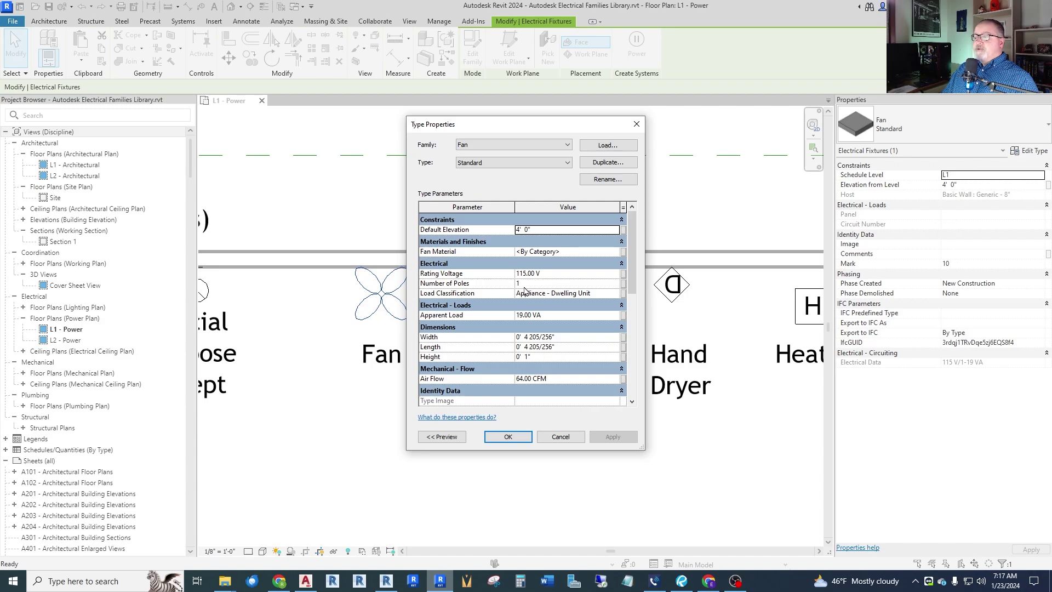
{"action": "left_click", "coordinate": [612, 296]}
{"action": "left_click", "coordinate": [612, 297]}
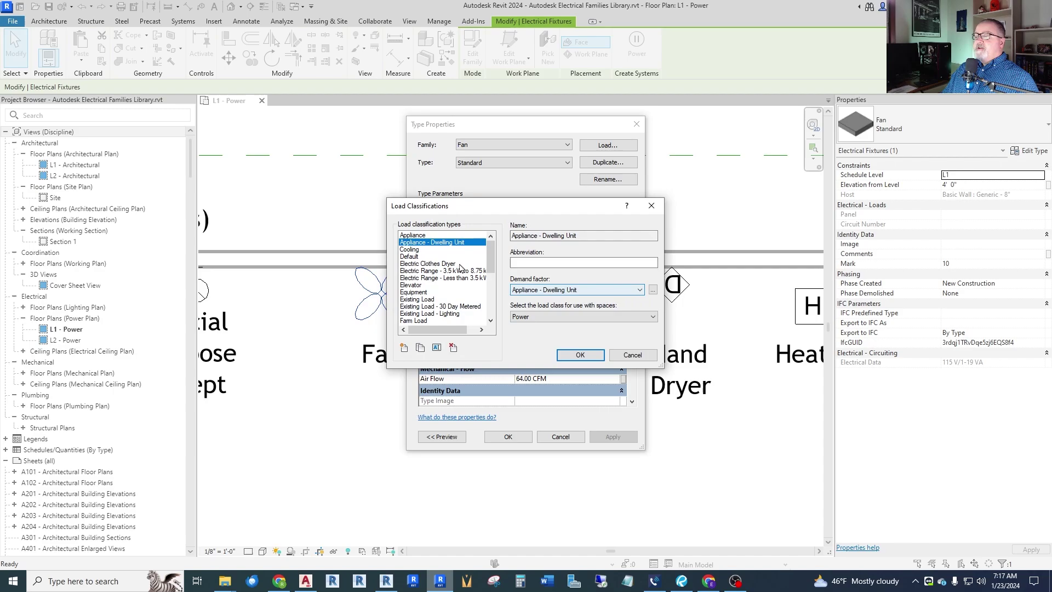
{"action": "scroll", "coordinate": [455, 268], "scroll_direction": "down", "scroll_amount": 4}
{"action": "scroll", "coordinate": [447, 264], "scroll_direction": "up", "scroll_amount": 4}
{"action": "scroll", "coordinate": [436, 260], "scroll_direction": "down", "scroll_amount": 1}
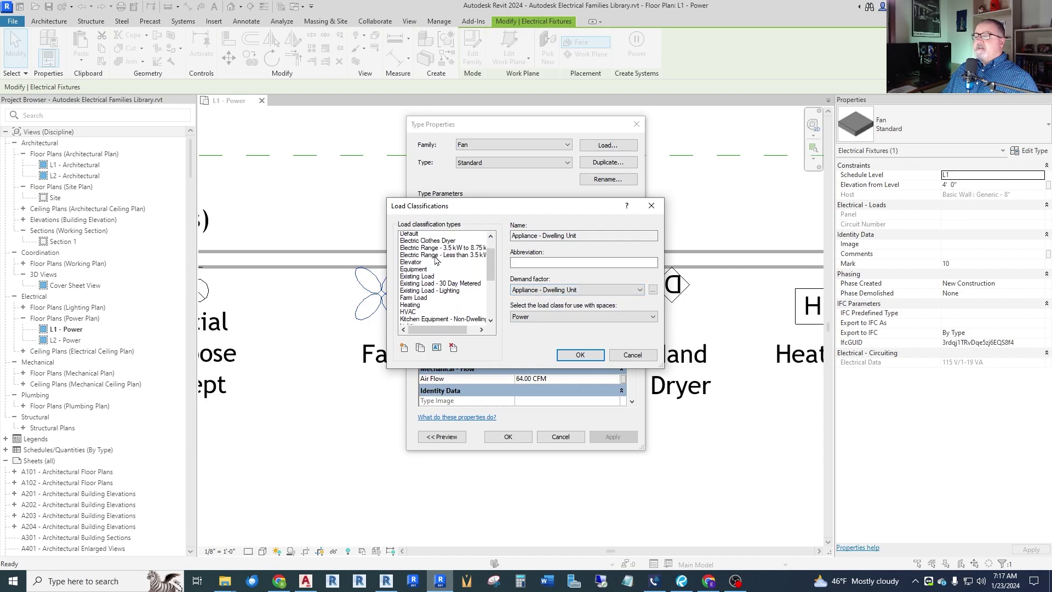
{"action": "scroll", "coordinate": [441, 263], "scroll_direction": "down", "scroll_amount": 1}
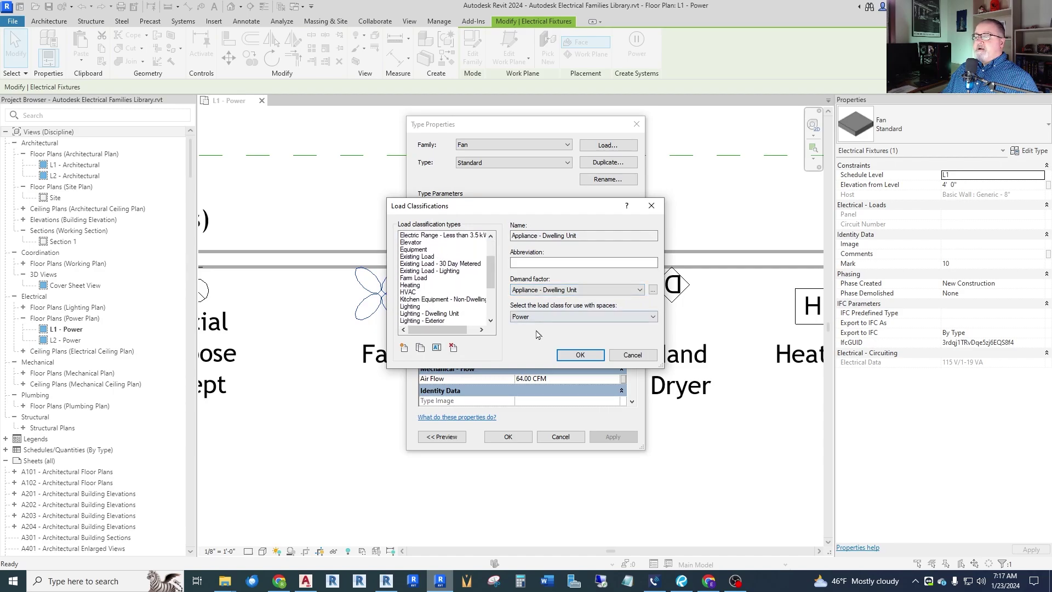
{"action": "left_click", "coordinate": [632, 355]}
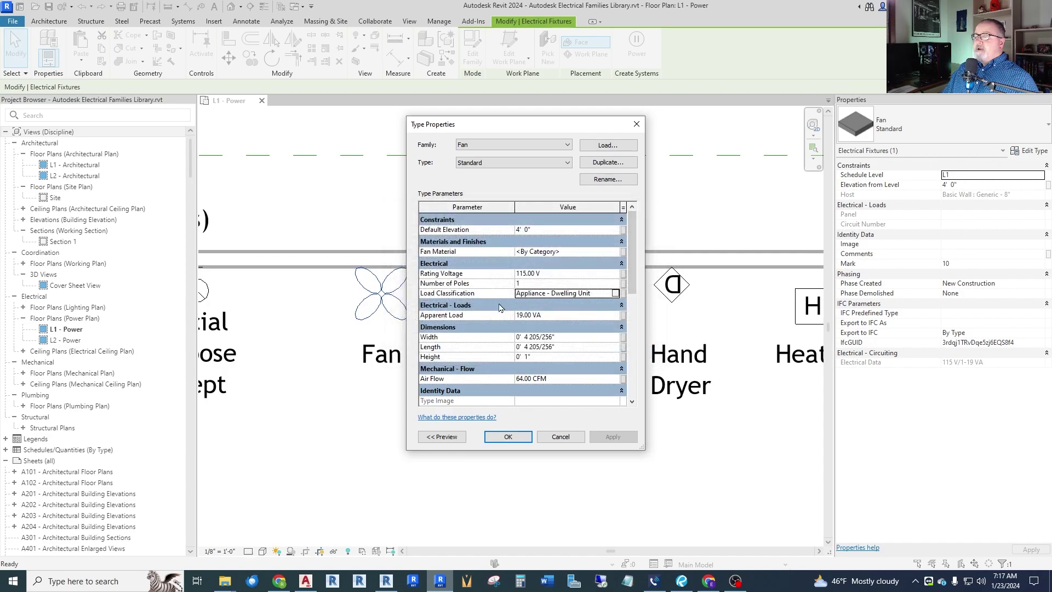
{"action": "left_click", "coordinate": [557, 437]}
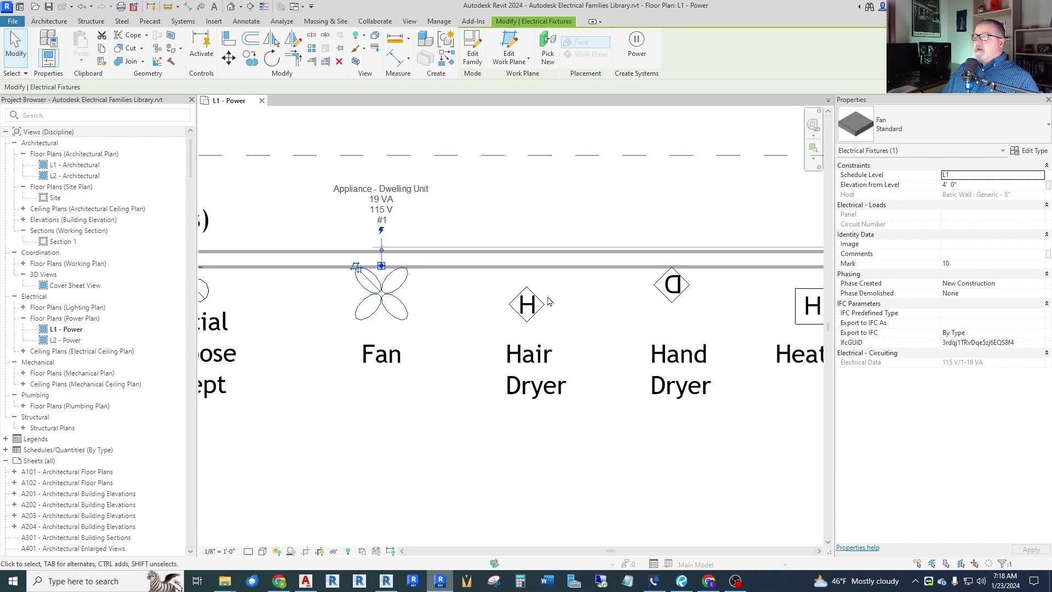
{"action": "left_click", "coordinate": [527, 305]}
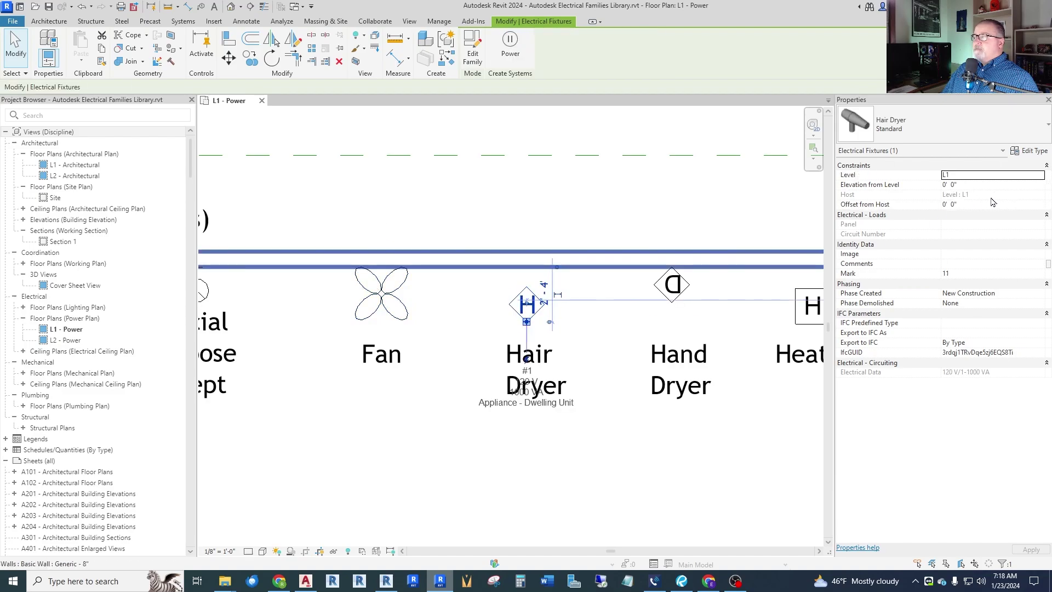
{"action": "left_click", "coordinate": [1034, 154]}
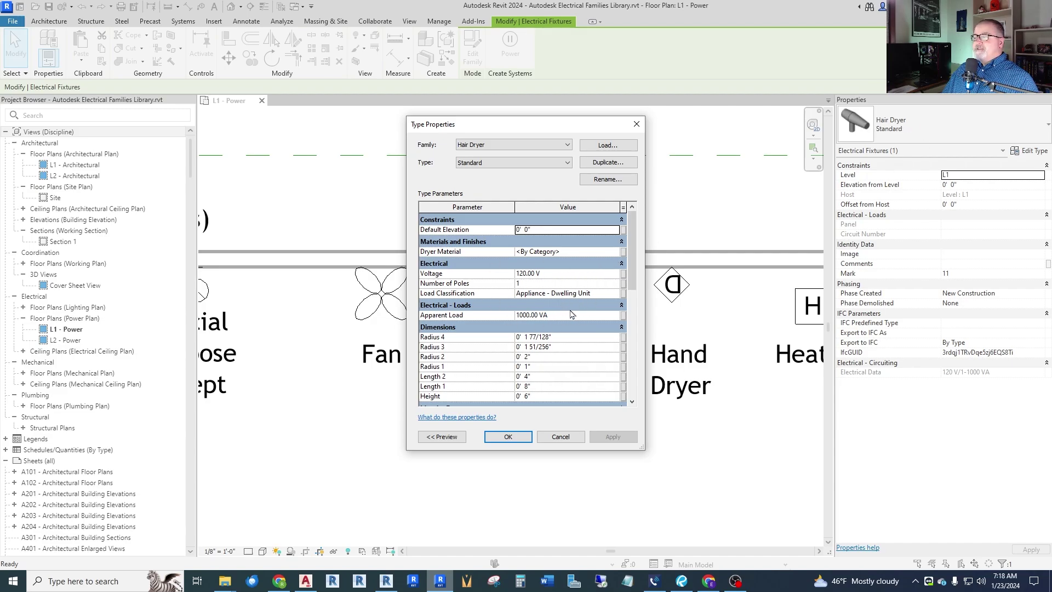
{"action": "key", "text": "Escape"}
{"action": "scroll", "coordinate": [498, 307], "scroll_direction": "down", "scroll_amount": 3}
{"action": "scroll", "coordinate": [499, 308], "scroll_direction": "down", "scroll_amount": 2}
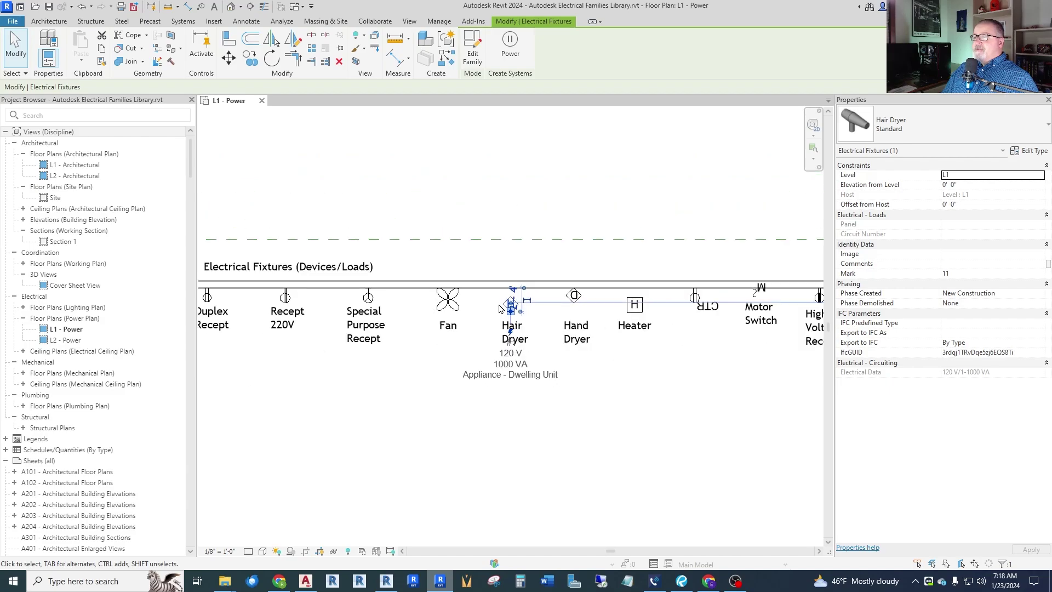
{"action": "key", "text": "Escape"}
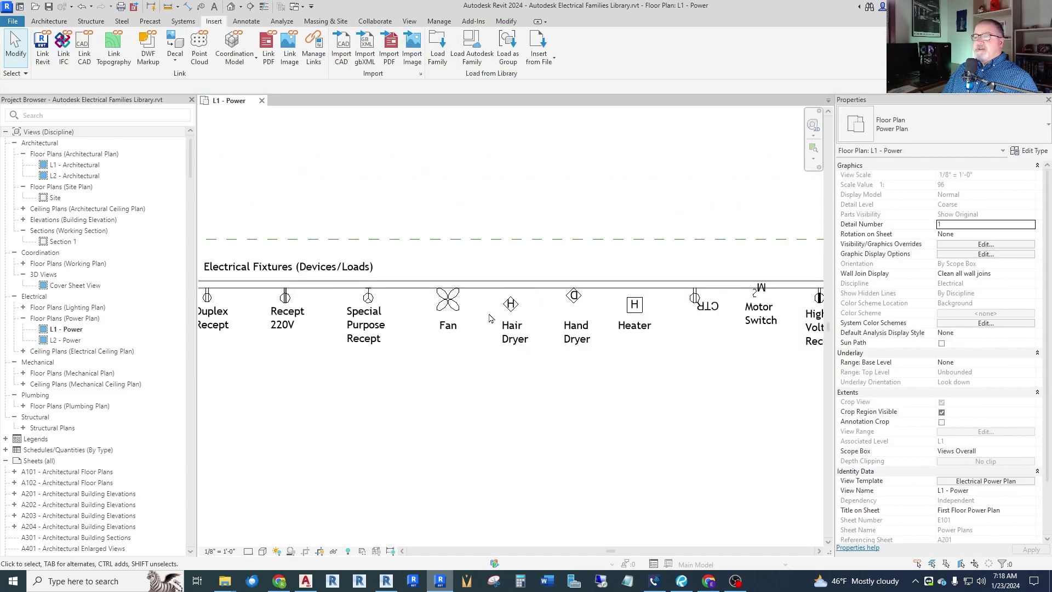
- Inspect the hair and hand dryer models in the Cover Sheet 3D view, then return to L1 - Power
{"action": "double_click", "coordinate": [76, 285]}
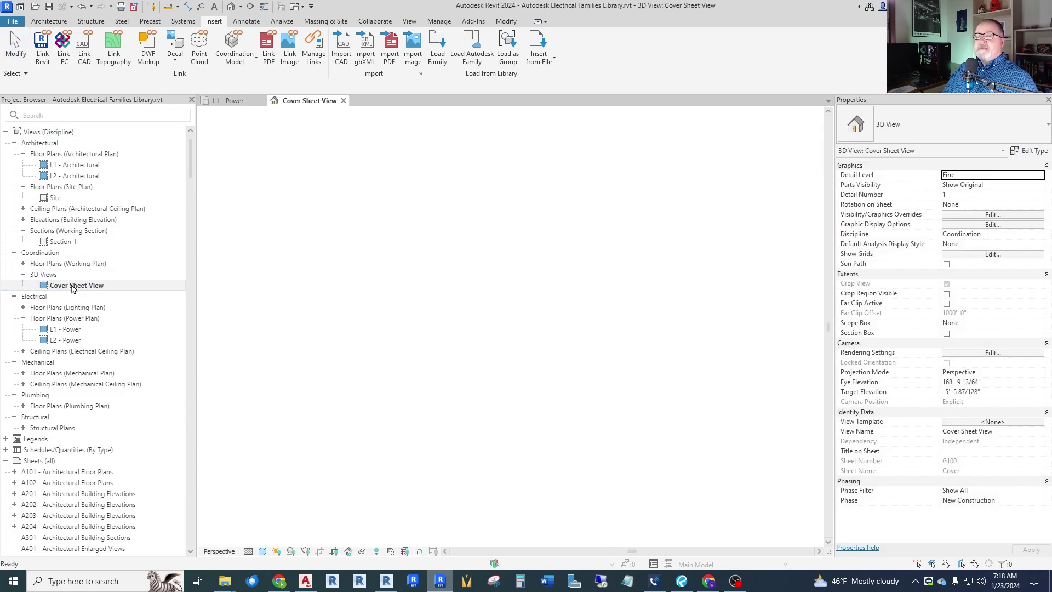
{"action": "scroll", "coordinate": [377, 324], "scroll_direction": "up", "scroll_amount": 5}
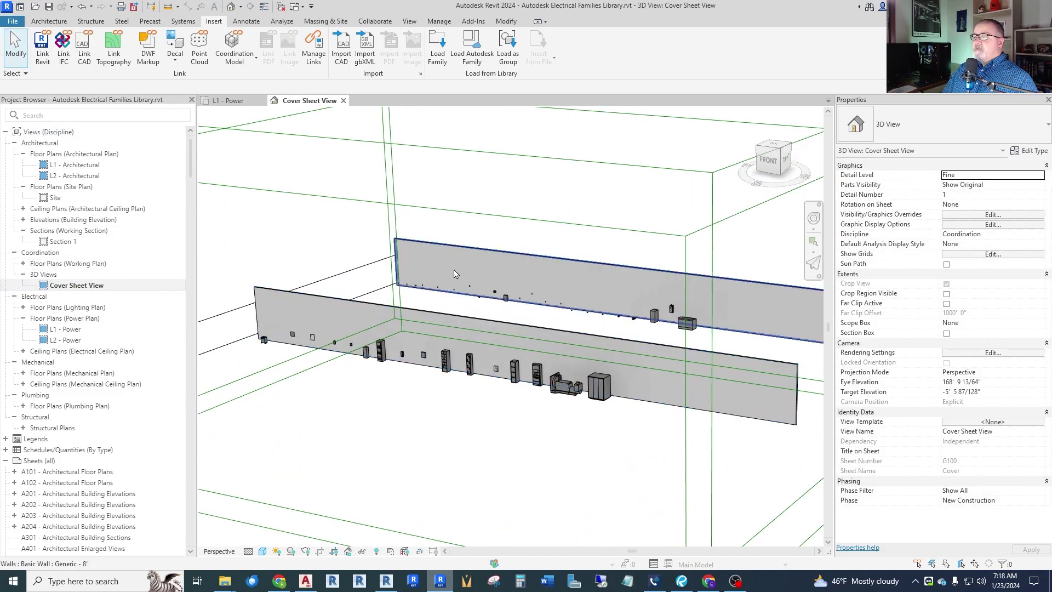
{"action": "scroll", "coordinate": [376, 294], "scroll_direction": "up", "scroll_amount": 6}
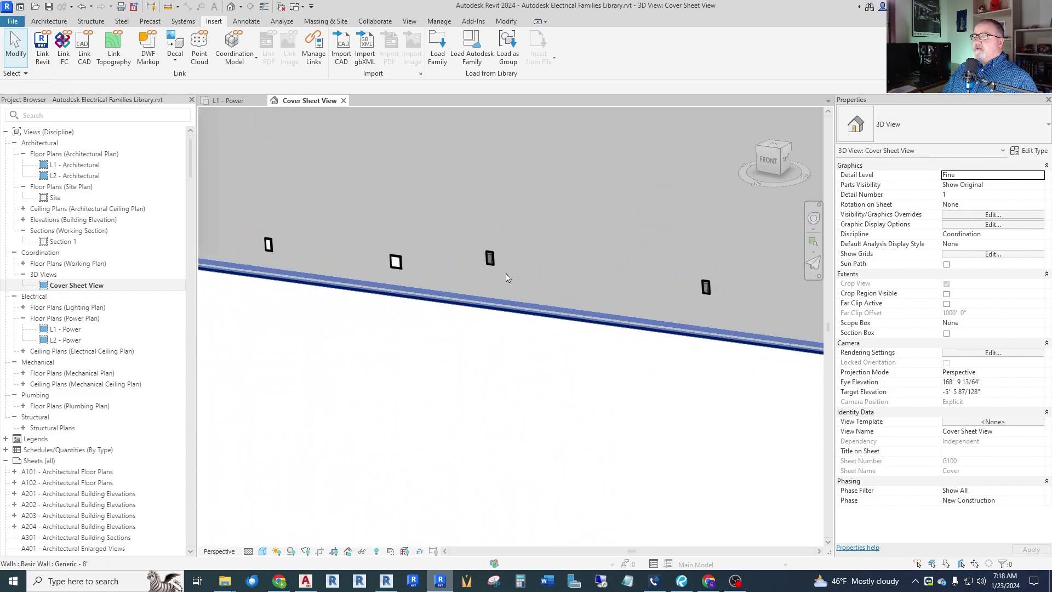
{"action": "scroll", "coordinate": [494, 267], "scroll_direction": "down", "scroll_amount": 7}
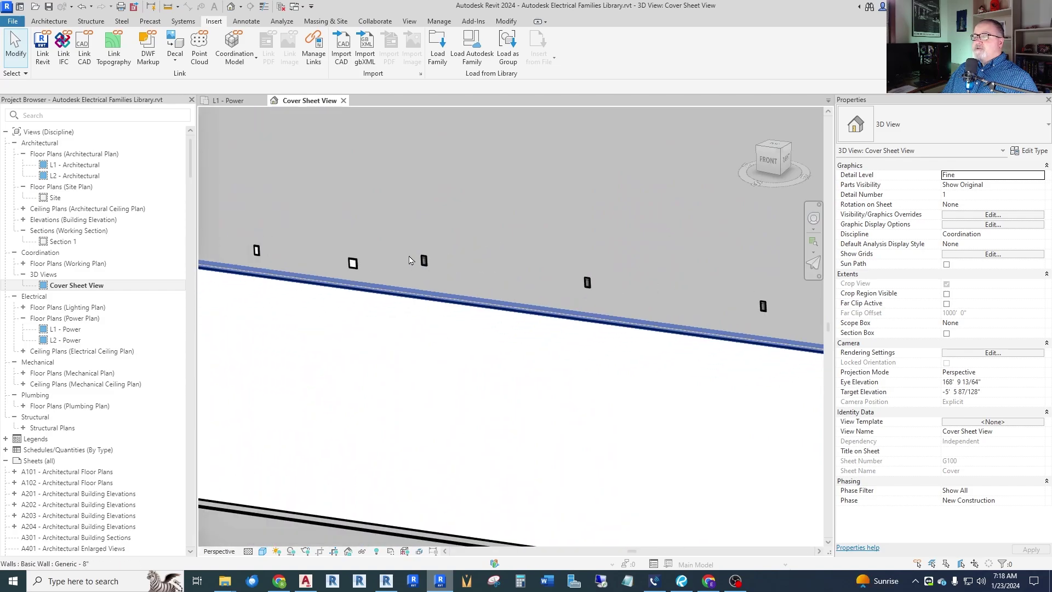
{"action": "scroll", "coordinate": [523, 277], "scroll_direction": "up", "scroll_amount": 4}
{"action": "scroll", "coordinate": [487, 271], "scroll_direction": "down", "scroll_amount": 3}
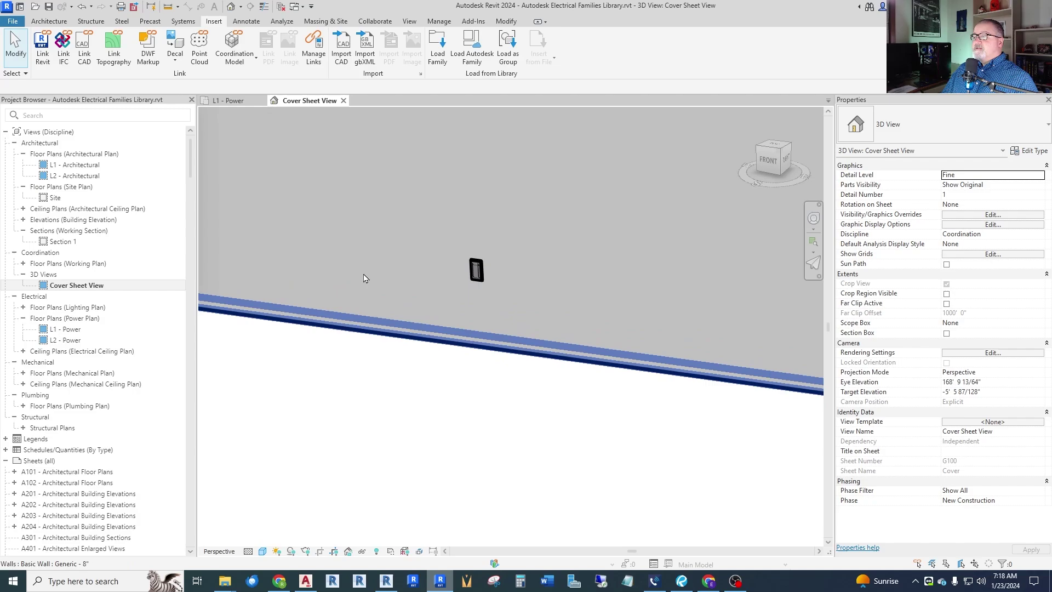
{"action": "scroll", "coordinate": [358, 277], "scroll_direction": "down", "scroll_amount": 3}
{"action": "scroll", "coordinate": [629, 348], "scroll_direction": "up", "scroll_amount": 4}
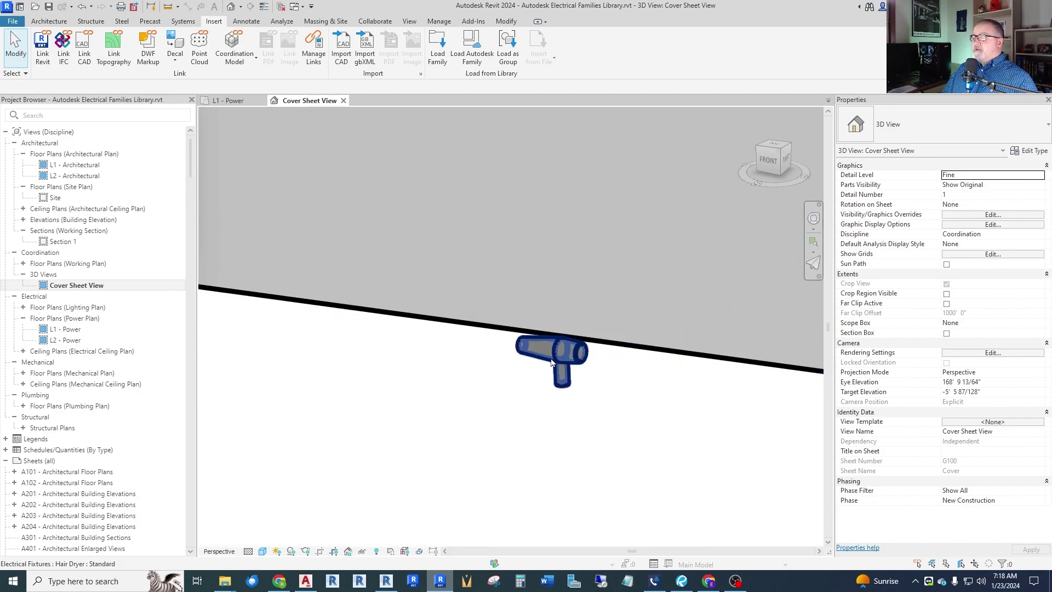
{"action": "scroll", "coordinate": [679, 314], "scroll_direction": "down", "scroll_amount": 4}
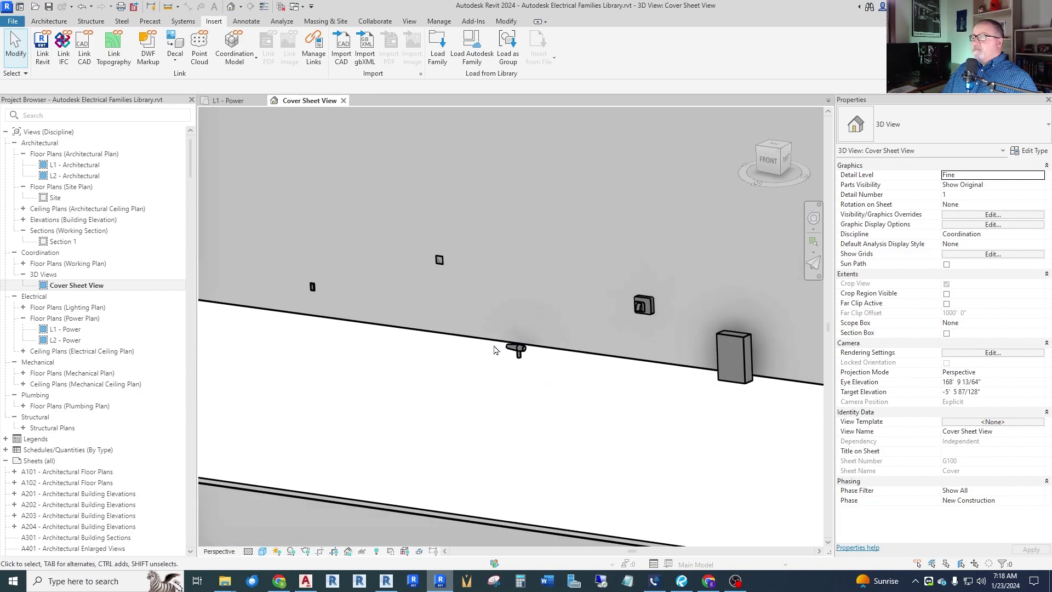
{"action": "scroll", "coordinate": [679, 313], "scroll_direction": "up", "scroll_amount": 4}
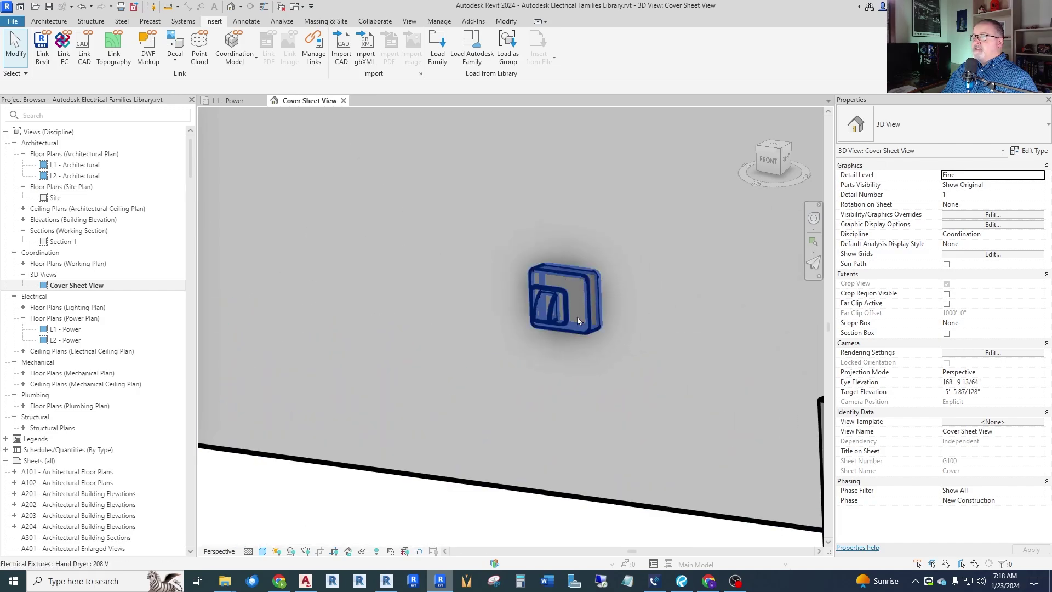
{"action": "scroll", "coordinate": [548, 294], "scroll_direction": "down", "scroll_amount": 2}
{"action": "scroll", "coordinate": [550, 302], "scroll_direction": "down", "scroll_amount": 2}
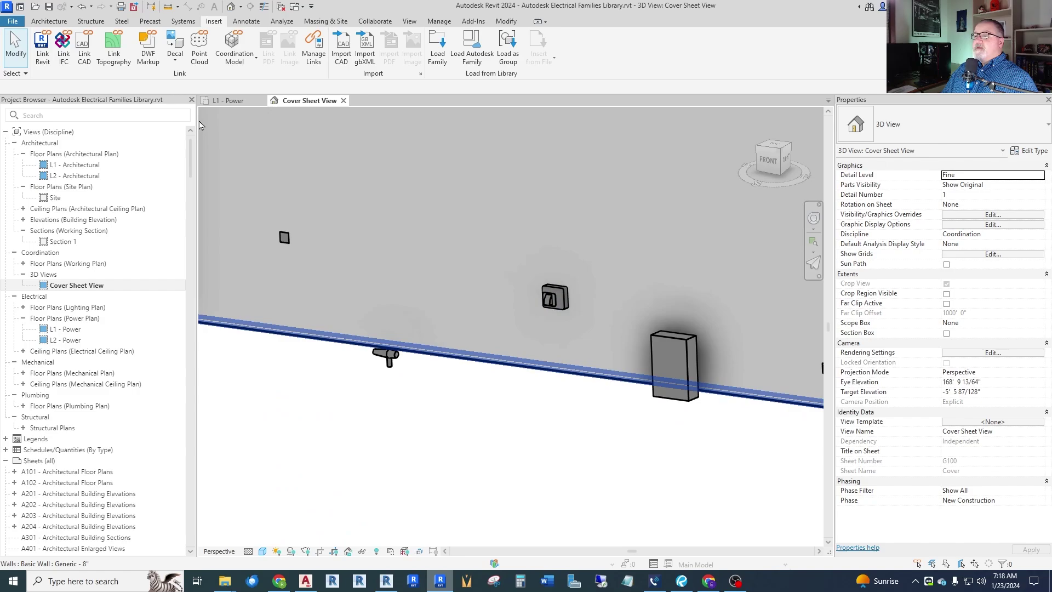
{"action": "left_click", "coordinate": [231, 101]}
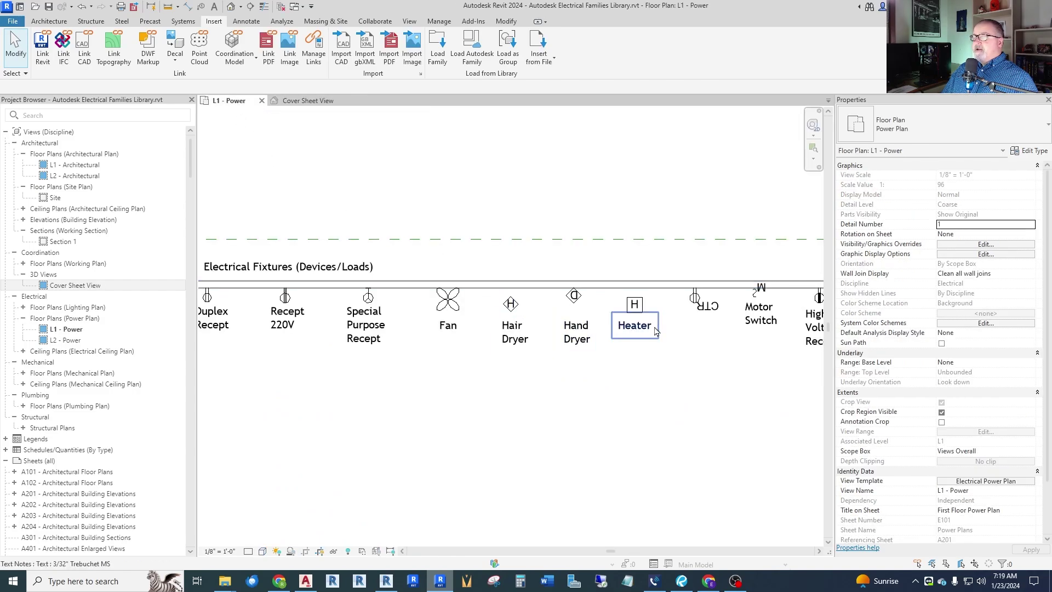
- Review the Hand Dryer's 208 V type properties without changes and deselect it
{"action": "scroll", "coordinate": [655, 325], "scroll_direction": "up", "scroll_amount": 2}
{"action": "left_click", "coordinate": [496, 279]}
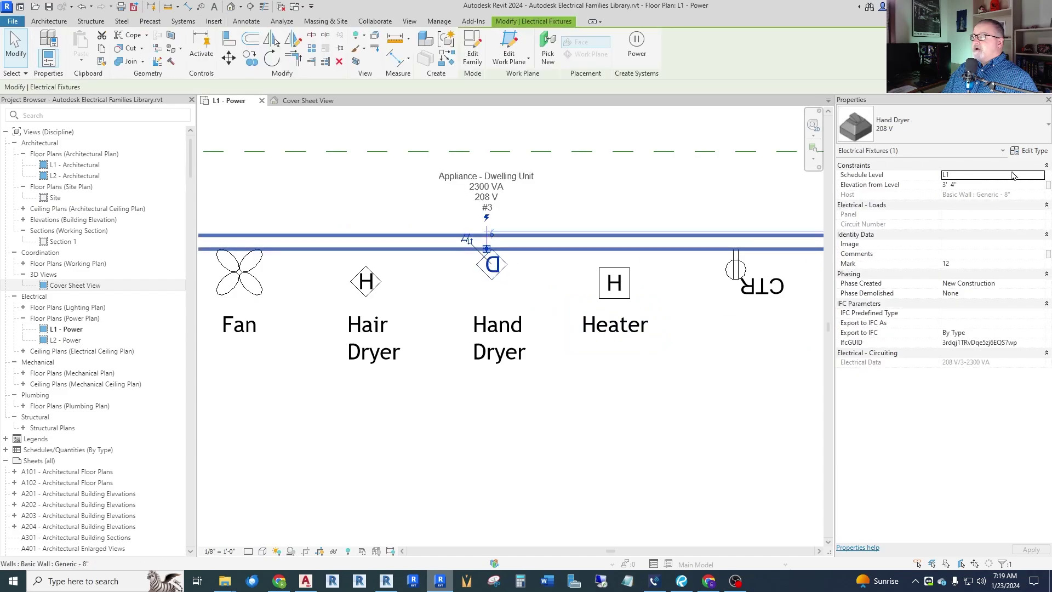
{"action": "left_click", "coordinate": [1029, 151]}
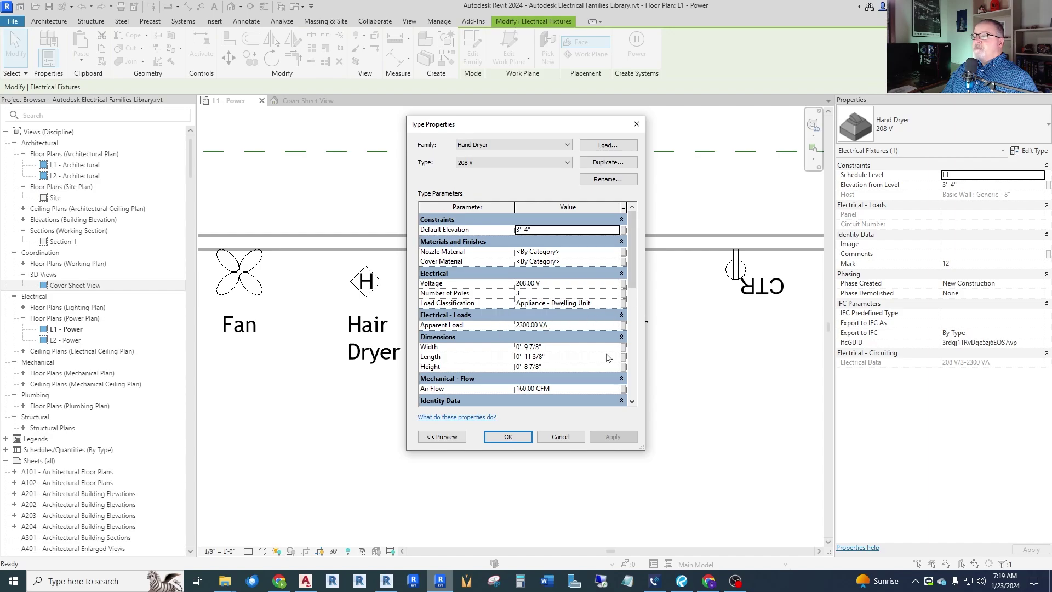
{"action": "left_click", "coordinate": [564, 438]}
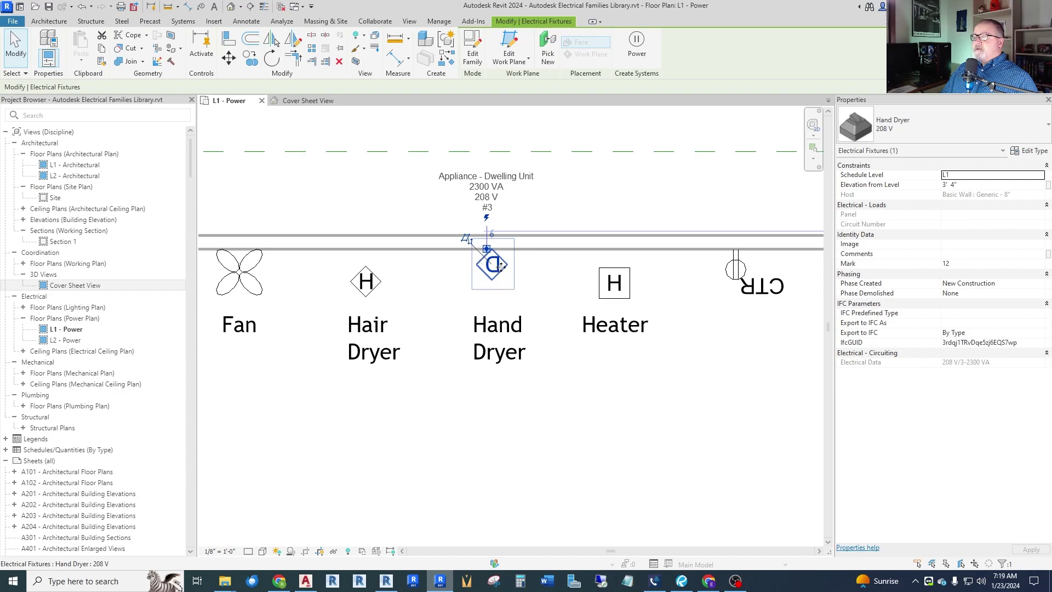
{"action": "left_click", "coordinate": [502, 230]}
- Slide the Hair Dryer and Hand Dryer along their wall
{"action": "scroll", "coordinate": [501, 231], "scroll_direction": "down", "scroll_amount": 2}
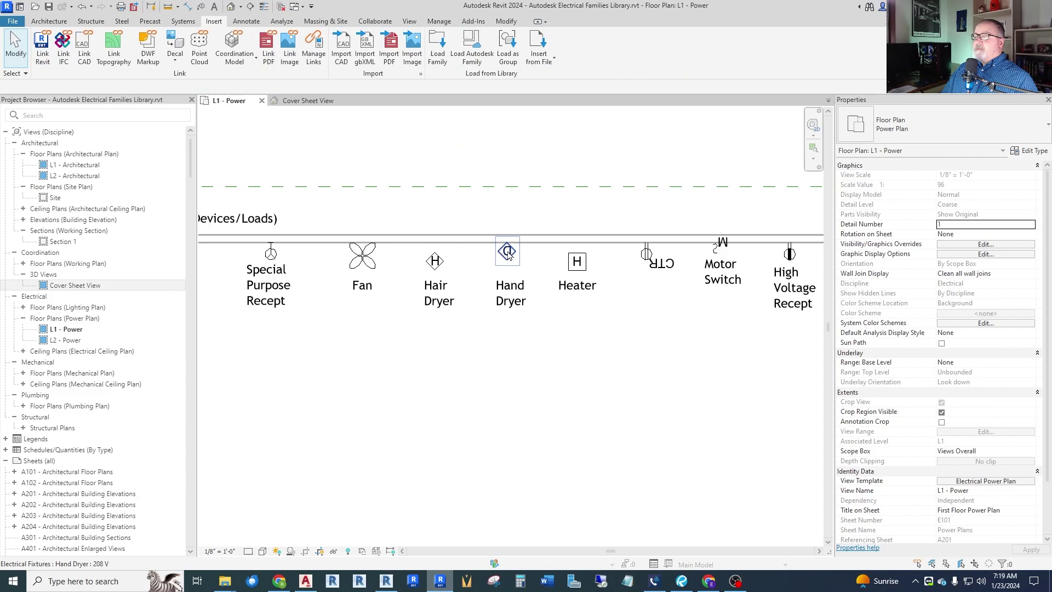
{"action": "scroll", "coordinate": [506, 249], "scroll_direction": "down", "scroll_amount": 2}
{"action": "scroll", "coordinate": [508, 253], "scroll_direction": "down", "scroll_amount": 1}
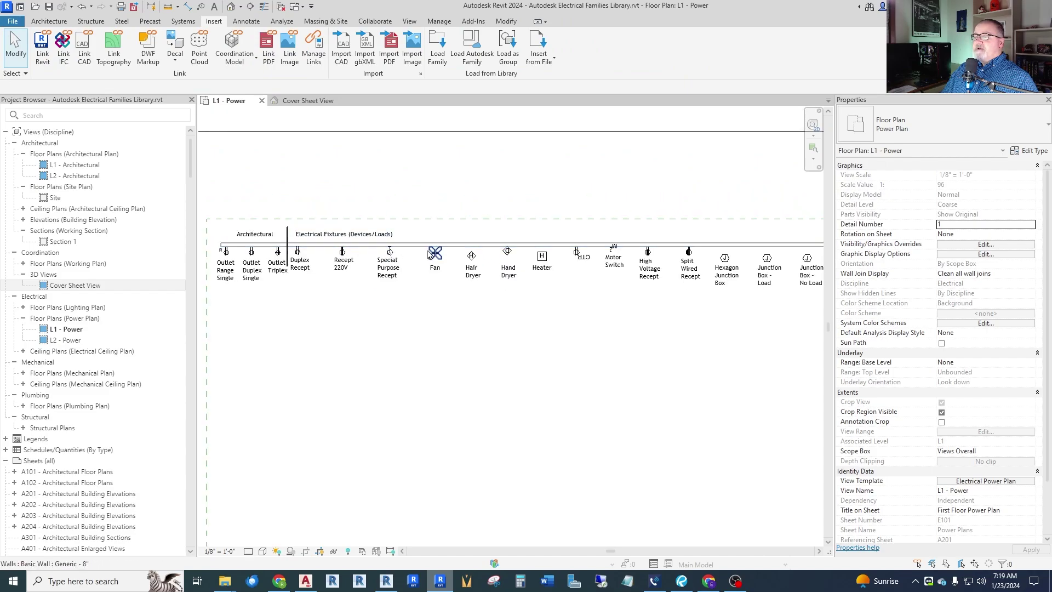
{"action": "scroll", "coordinate": [521, 255], "scroll_direction": "up", "scroll_amount": 5}
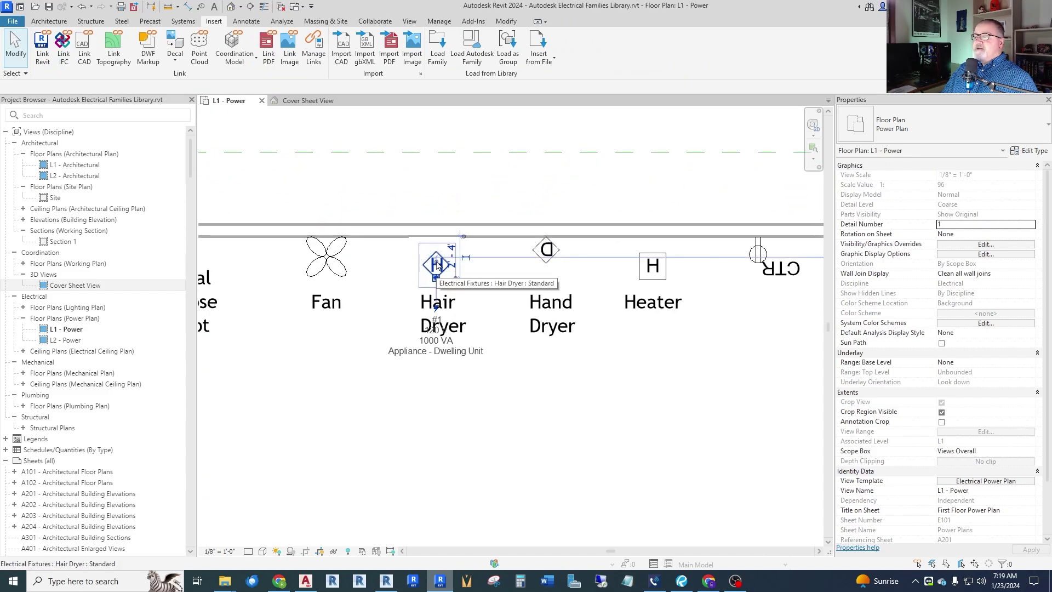
{"action": "mouse_move", "coordinate": [437, 265]}
{"action": "left_mouse_down"}
{"action": "mouse_move", "coordinate": [399, 323]}
{"action": "mouse_move", "coordinate": [471, 302]}
{"action": "mouse_move", "coordinate": [435, 278]}
{"action": "left_mouse_up"}
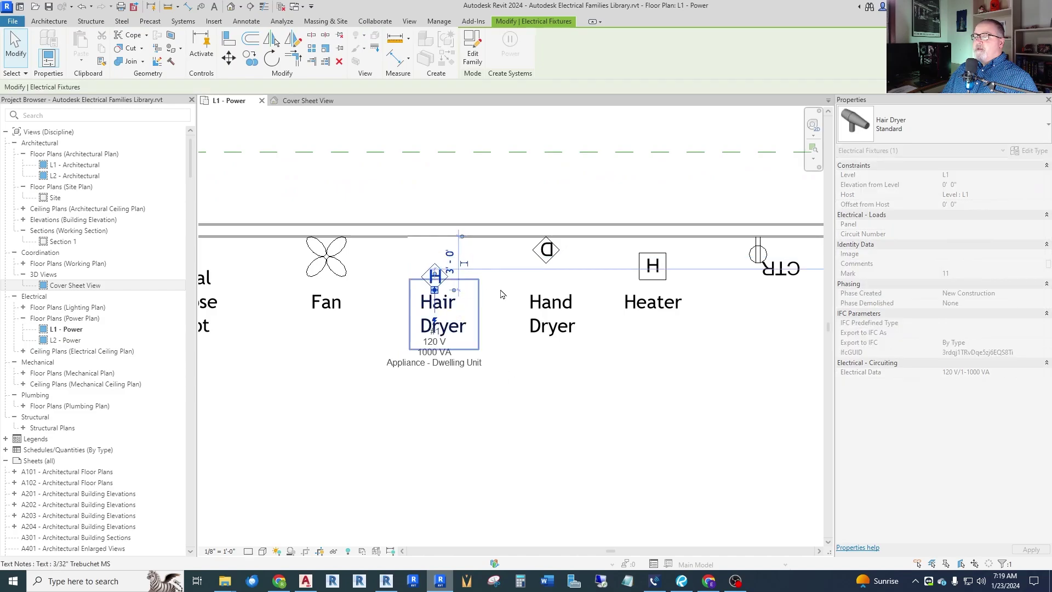
{"action": "left_click", "coordinate": [500, 294]}
{"action": "mouse_move", "coordinate": [546, 257]}
{"action": "left_mouse_down"}
{"action": "mouse_move", "coordinate": [488, 236]}
{"action": "mouse_move", "coordinate": [521, 235]}
{"action": "mouse_move", "coordinate": [533, 260]}
{"action": "mouse_move", "coordinate": [575, 257]}
{"action": "mouse_move", "coordinate": [544, 259]}
{"action": "left_mouse_up"}
{"action": "left_click", "coordinate": [486, 286]}
{"action": "scroll", "coordinate": [486, 286], "scroll_direction": "down", "scroll_amount": 2}
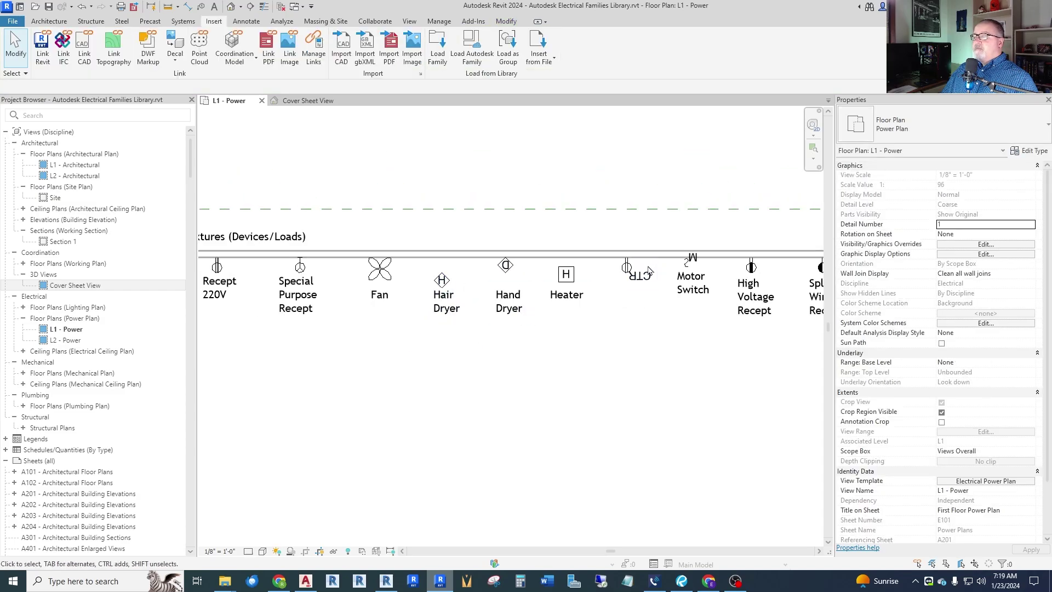
{"action": "scroll", "coordinate": [509, 279], "scroll_direction": "up", "scroll_amount": 3}
{"action": "left_click", "coordinate": [484, 283]}
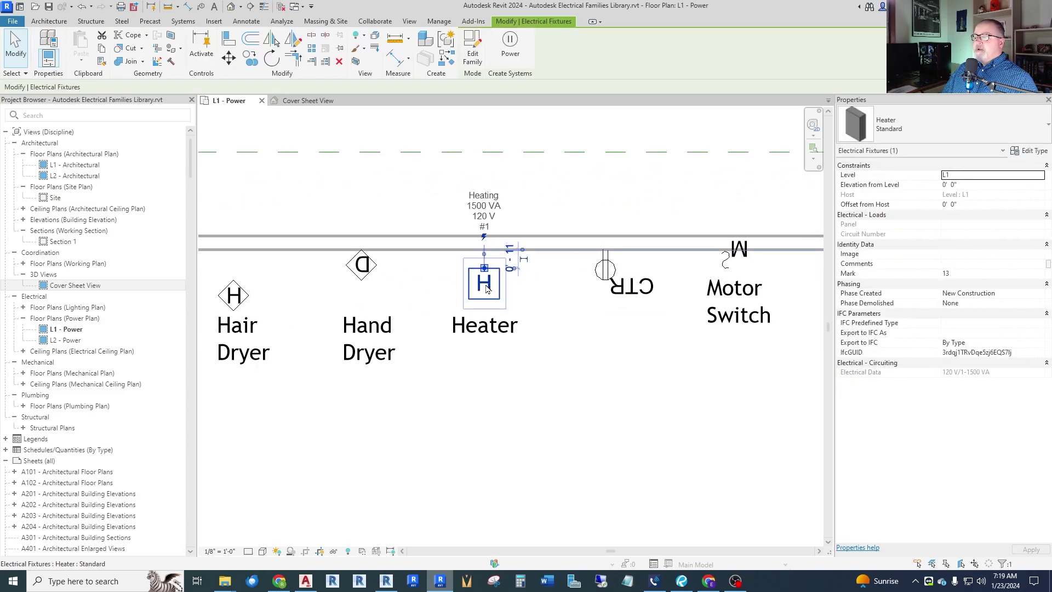
{"action": "left_click", "coordinate": [1030, 151]}
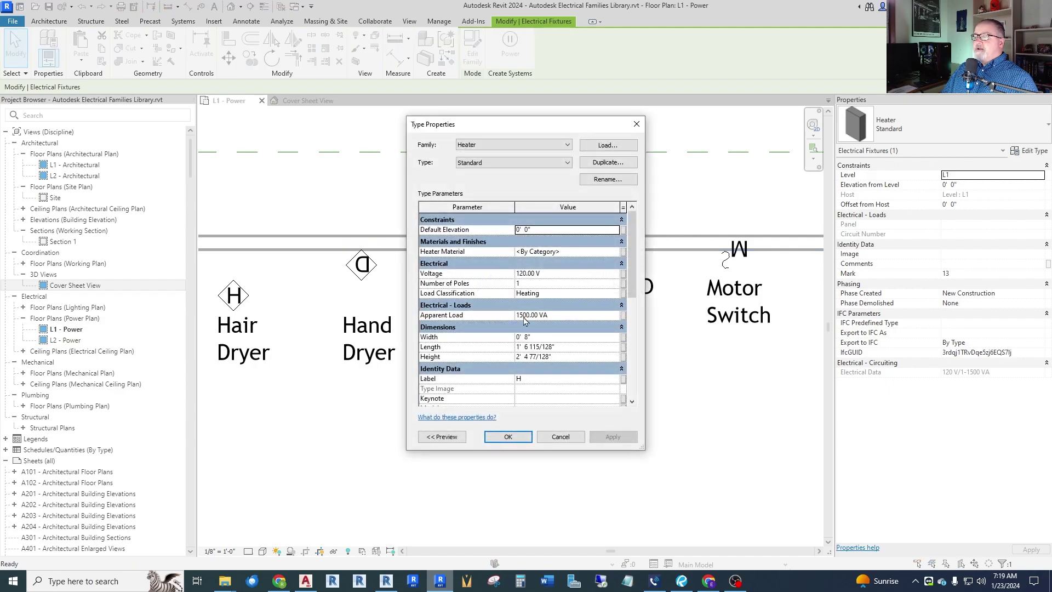
{"action": "key", "text": "Return"}
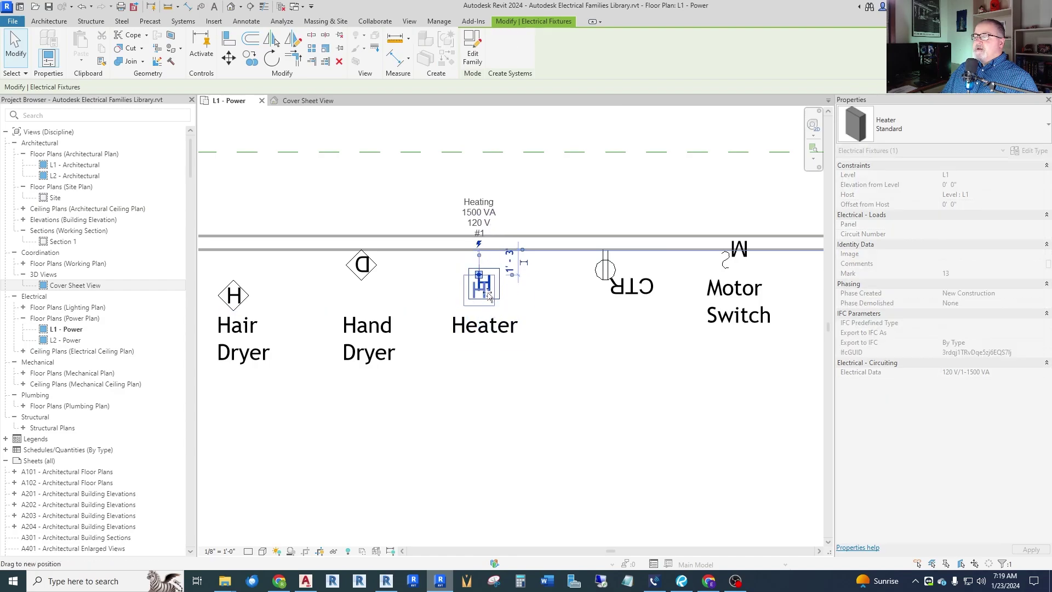
{"action": "key", "text": "Escape"}
{"action": "scroll", "coordinate": [487, 300], "scroll_direction": "down", "scroll_amount": 2}
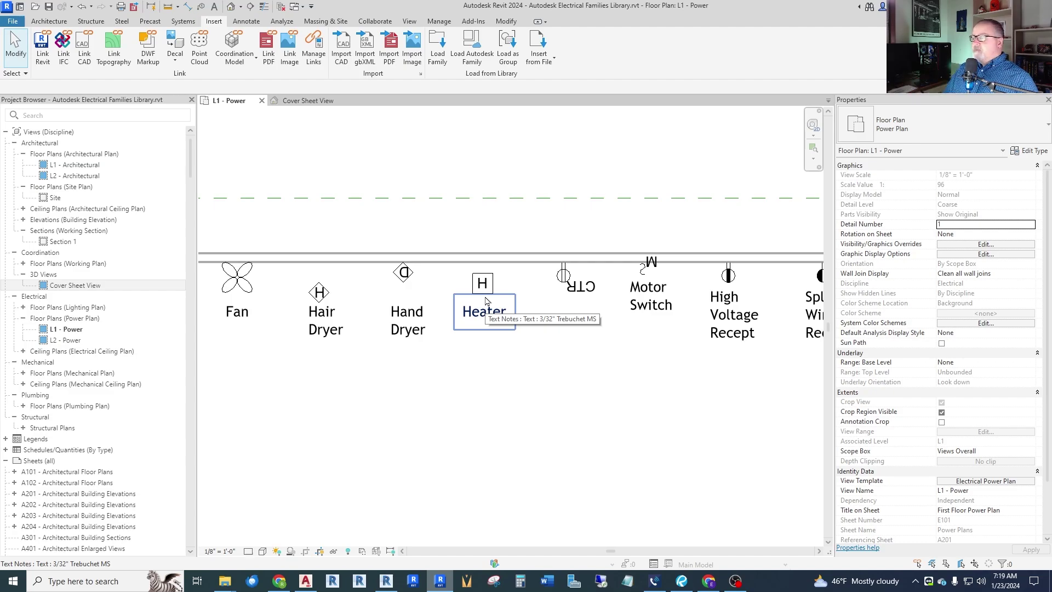
- Zoom to the Junction Box - Load symbol and select it, showing its 500 VA, 120 V load
{"action": "scroll", "coordinate": [390, 284], "scroll_direction": "down", "scroll_amount": 1}
{"action": "scroll", "coordinate": [390, 284], "scroll_direction": "down", "scroll_amount": 2}
{"action": "scroll", "coordinate": [732, 291], "scroll_direction": "up", "scroll_amount": 4}
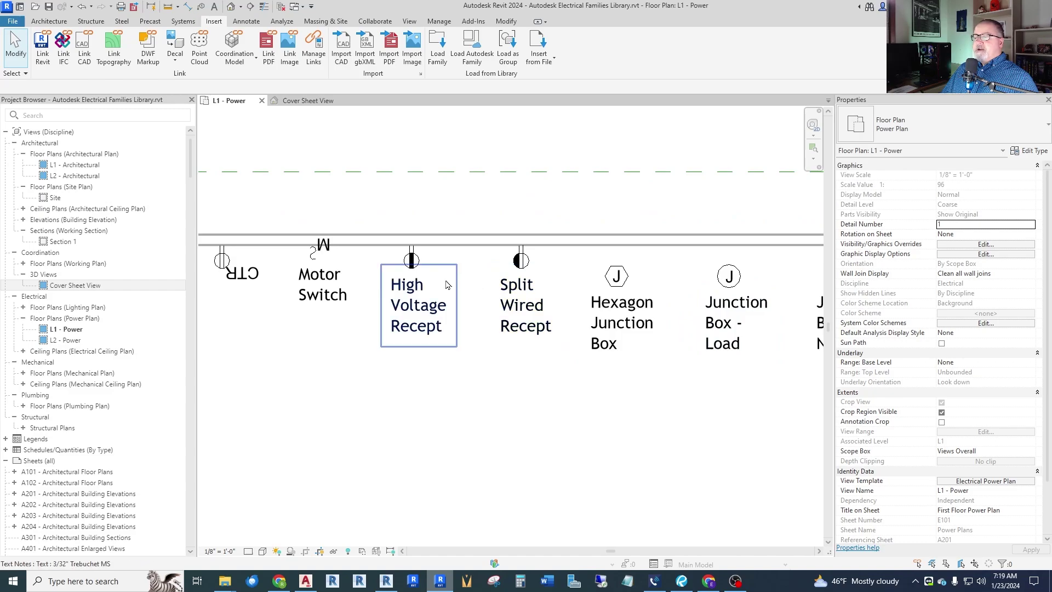
{"action": "scroll", "coordinate": [296, 263], "scroll_direction": "up", "scroll_amount": 2}
{"action": "scroll", "coordinate": [296, 263], "scroll_direction": "down", "scroll_amount": 2}
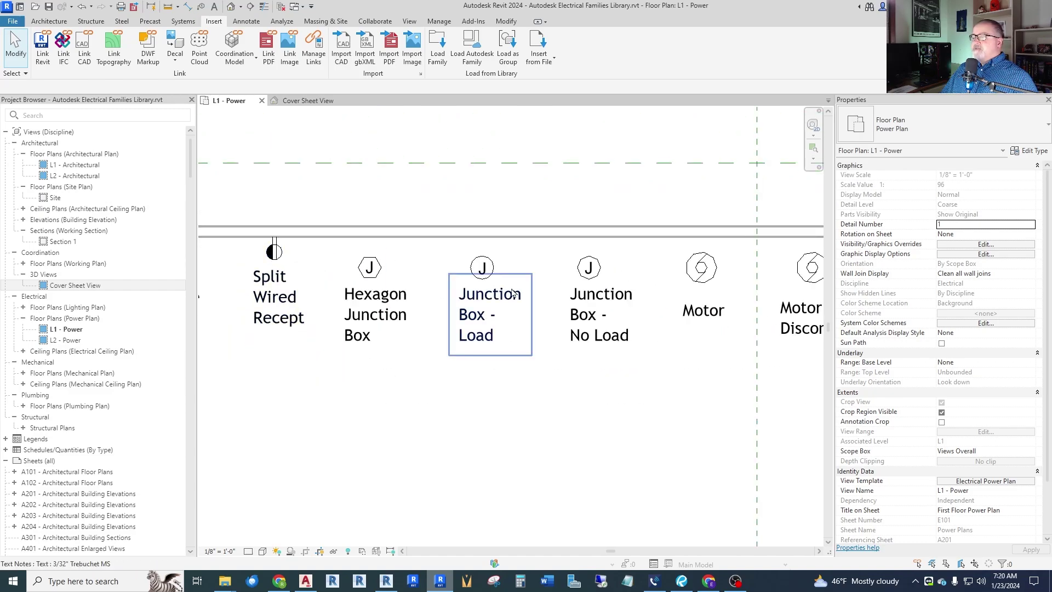
{"action": "scroll", "coordinate": [490, 262], "scroll_direction": "up", "scroll_amount": 4}
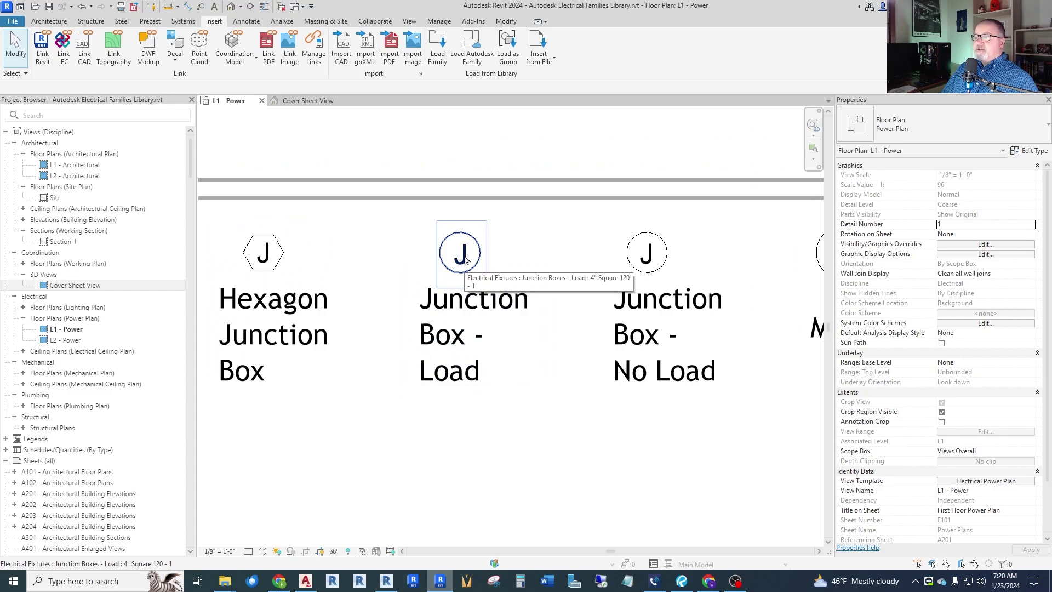
{"action": "left_click", "coordinate": [465, 261]}
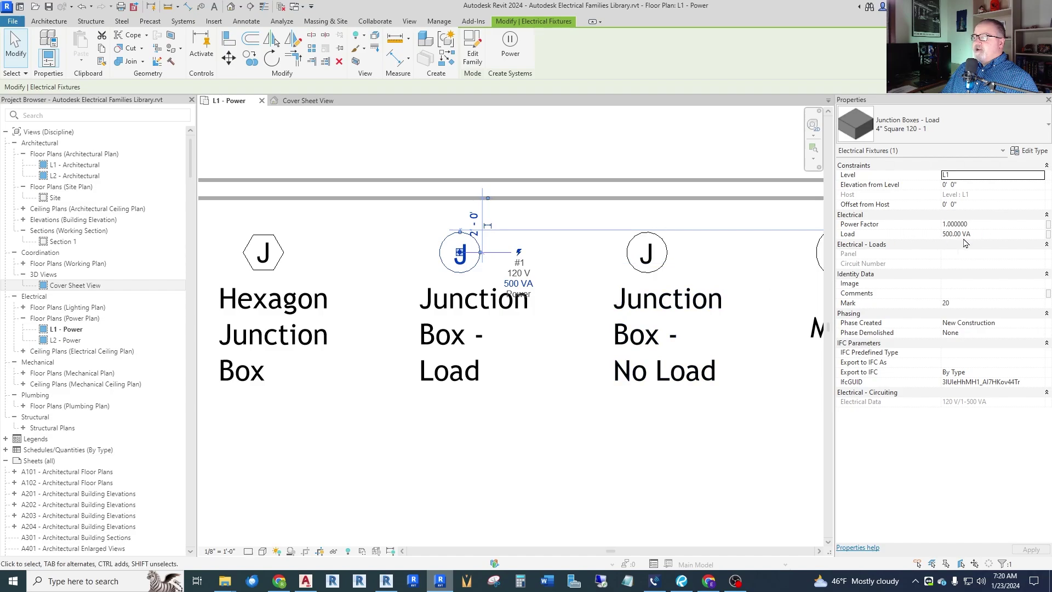
- Check the Junction Box - Load type's 120.00 V, 1-pole Power settings, then close it unchanged and deselect
{"action": "left_click", "coordinate": [1041, 154]}
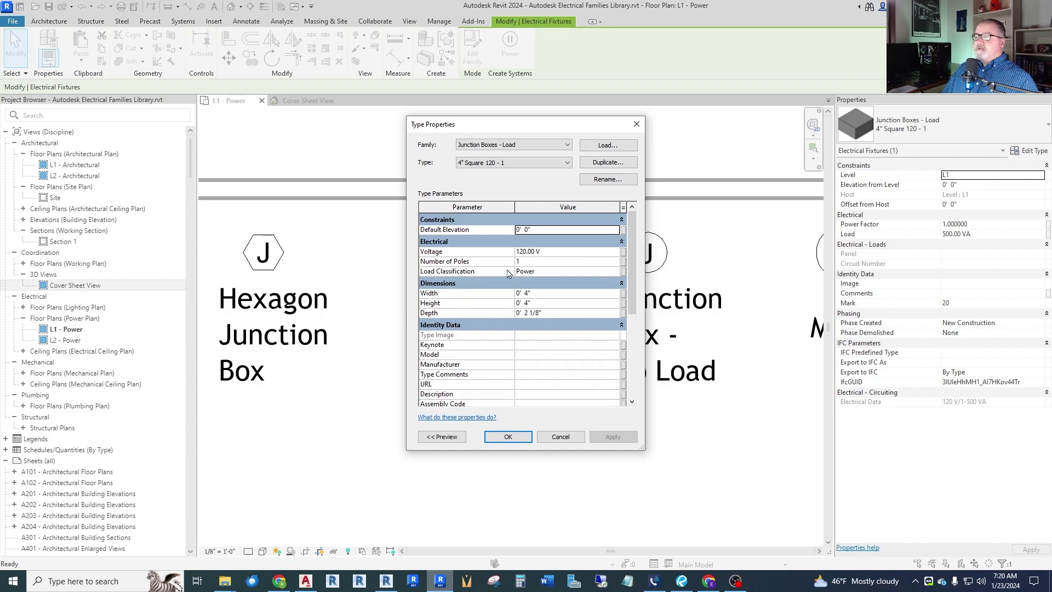
{"action": "left_click", "coordinate": [561, 437]}
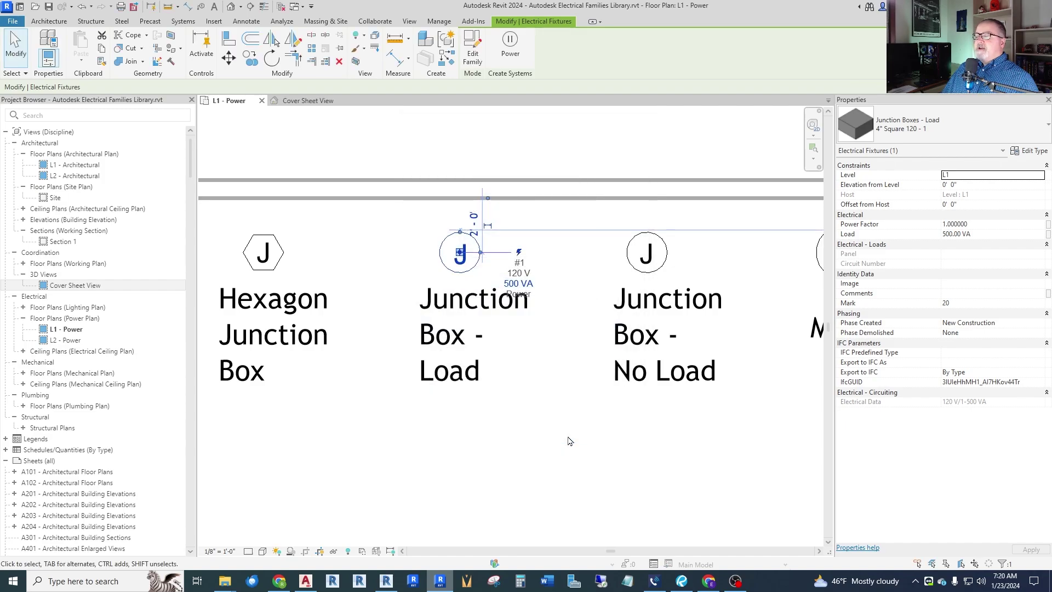
{"action": "left_click", "coordinate": [817, 284]}
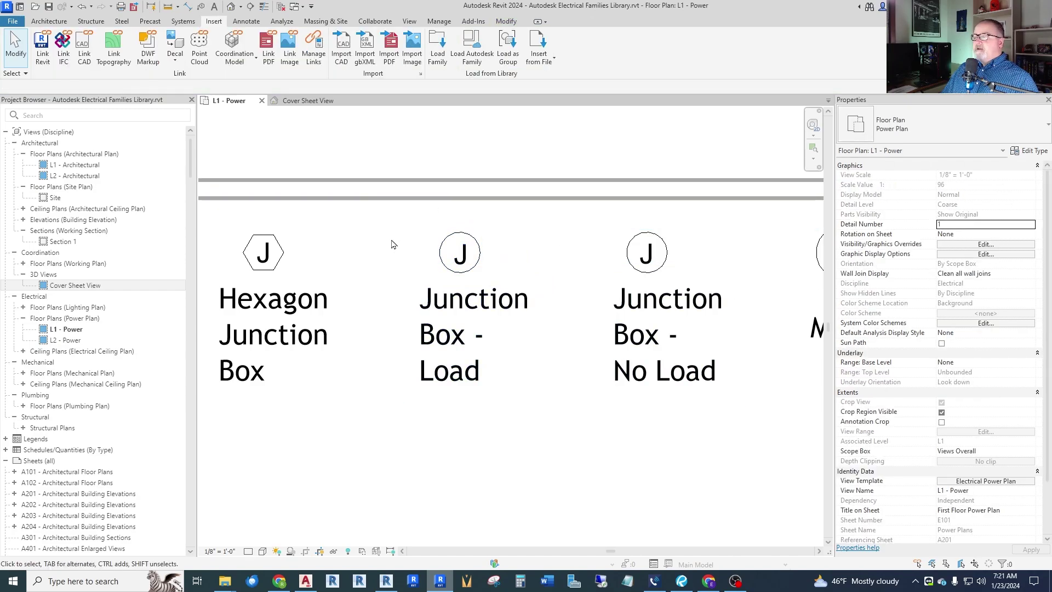
{"action": "scroll", "coordinate": [378, 252], "scroll_direction": "down", "scroll_amount": 3}
- Select the Motor, open its type properties, and try then erase a Voltage entry
{"action": "scroll", "coordinate": [618, 260], "scroll_direction": "up", "scroll_amount": 3}
{"action": "left_click", "coordinate": [617, 260]}
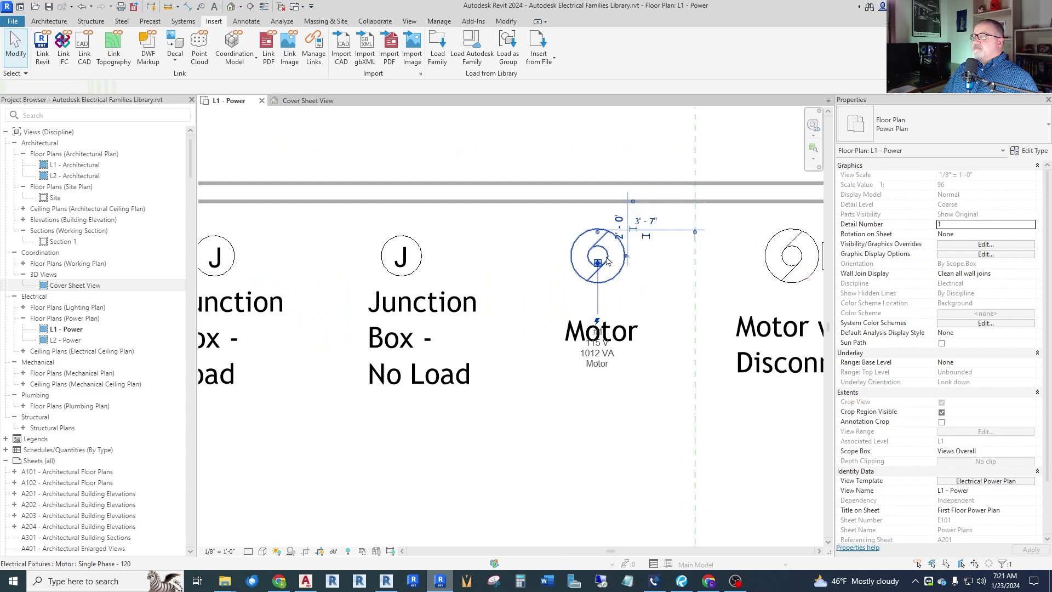
{"action": "left_click", "coordinate": [1034, 152]}
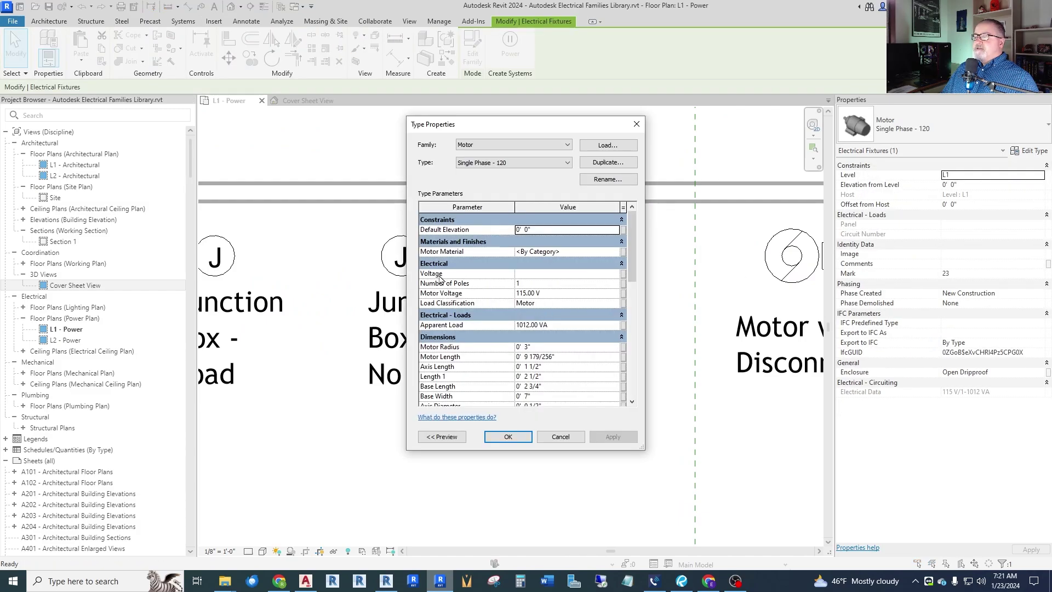
{"action": "left_click", "coordinate": [553, 273]}
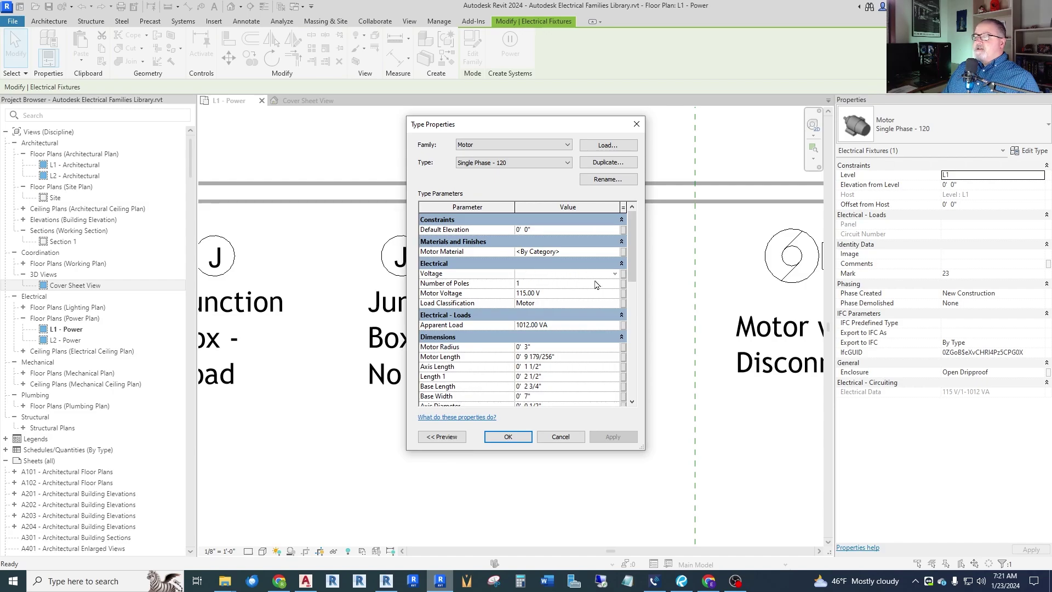
{"action": "type", "text": "abx"}
{"action": "left_click", "coordinate": [596, 285]}
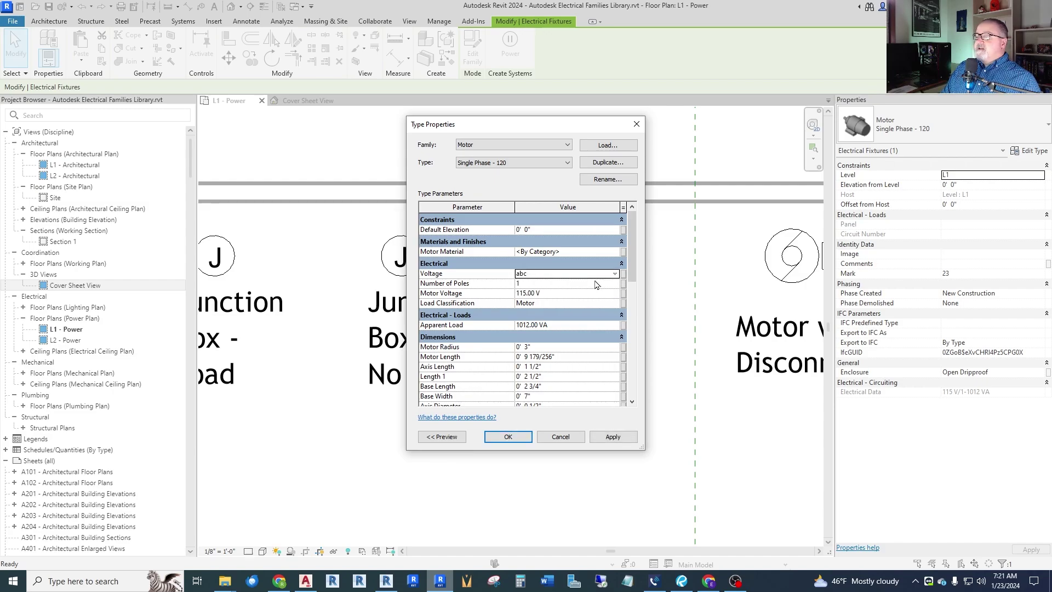
{"action": "double_click", "coordinate": [547, 273]}
{"action": "key", "text": "BackSpace"}
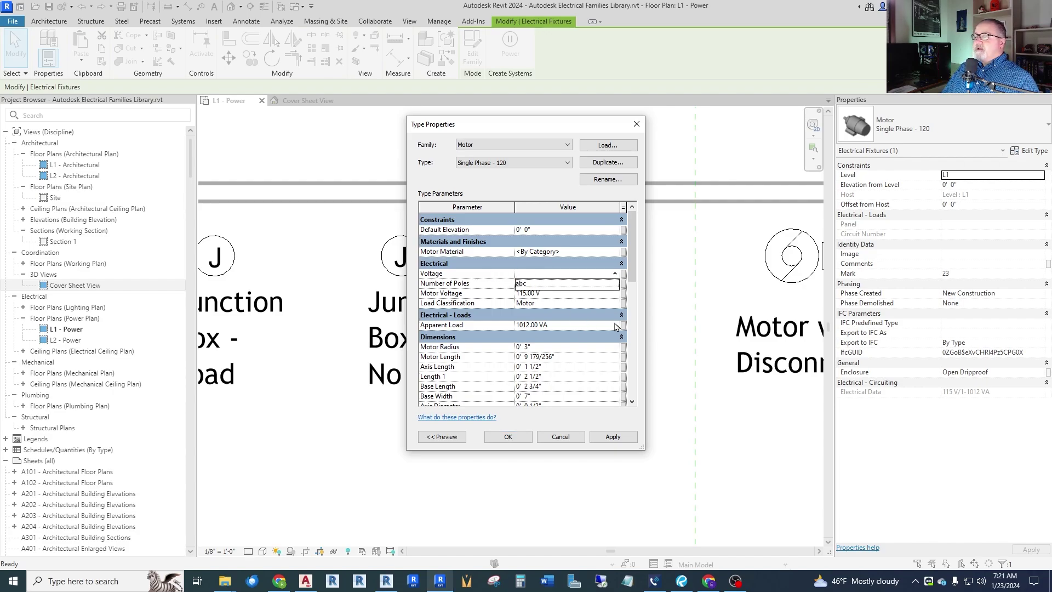
{"action": "left_click", "coordinate": [674, 305]}
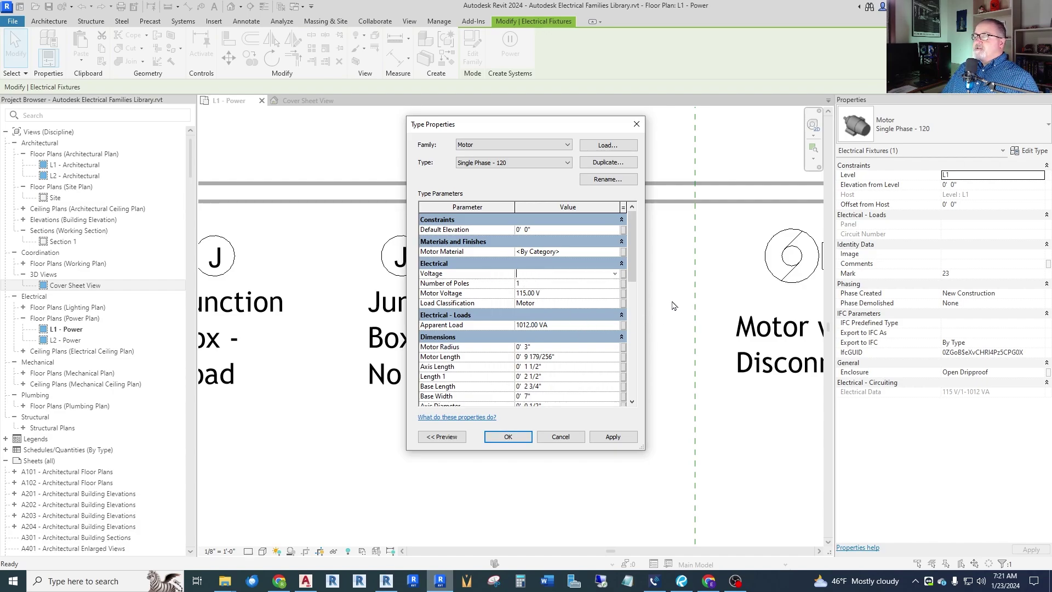
- Change the Motor Voltage from 115.00 V to 120 after an invalid entry is rejected
{"action": "left_click", "coordinate": [559, 293]}
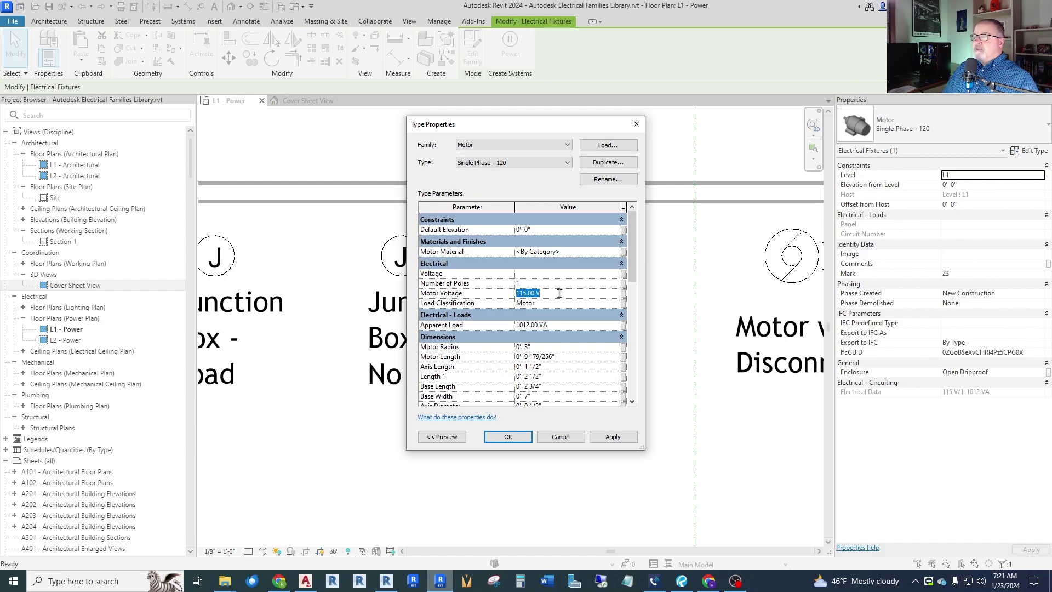
{"action": "type", "text": "abc"}
{"action": "key", "text": "Return"}
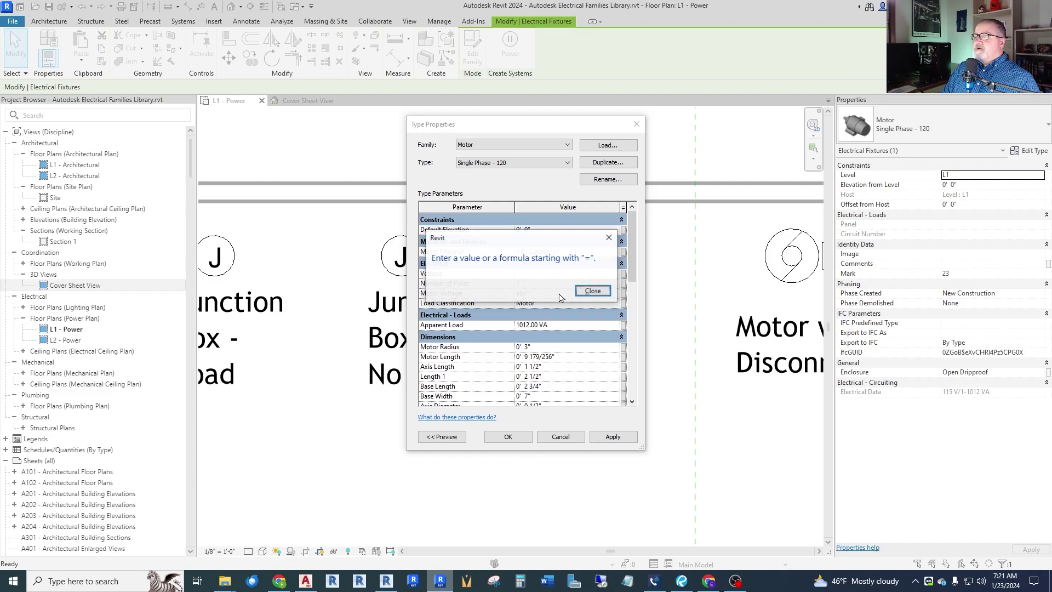
{"action": "left_click", "coordinate": [586, 292]}
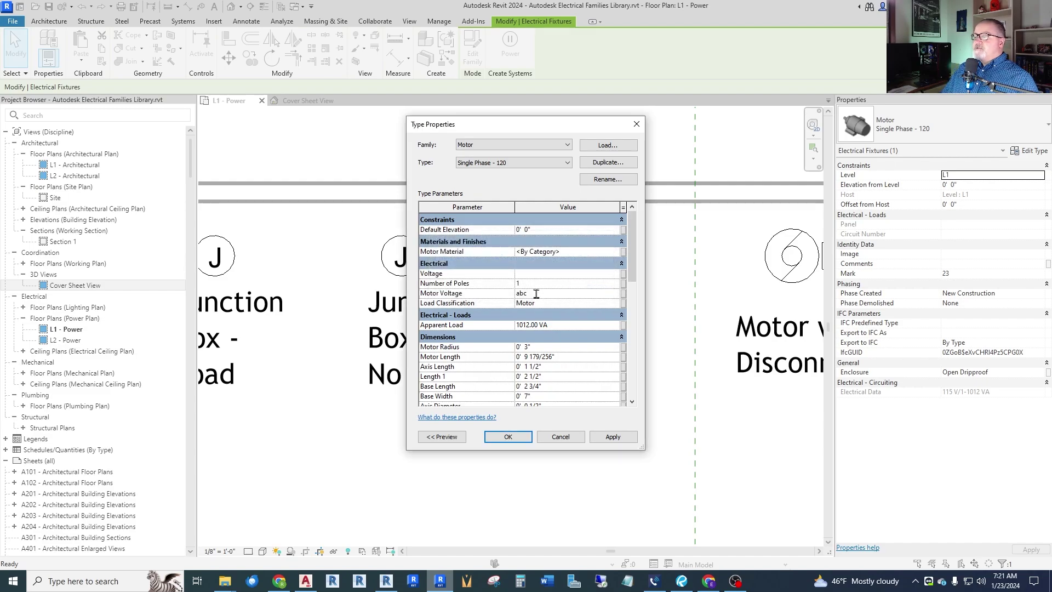
{"action": "left_click_drag", "start_coordinate": [536, 294], "coordinate": [502, 298]}
{"action": "type", "text": "1"}
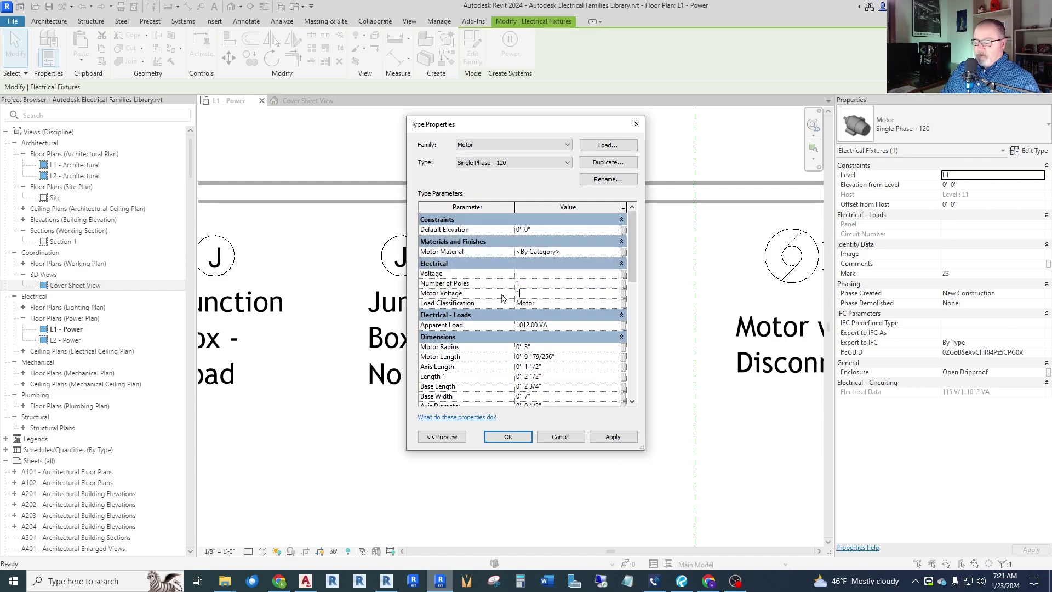
{"action": "type", "text": "20"}
{"action": "key", "text": "Return"}
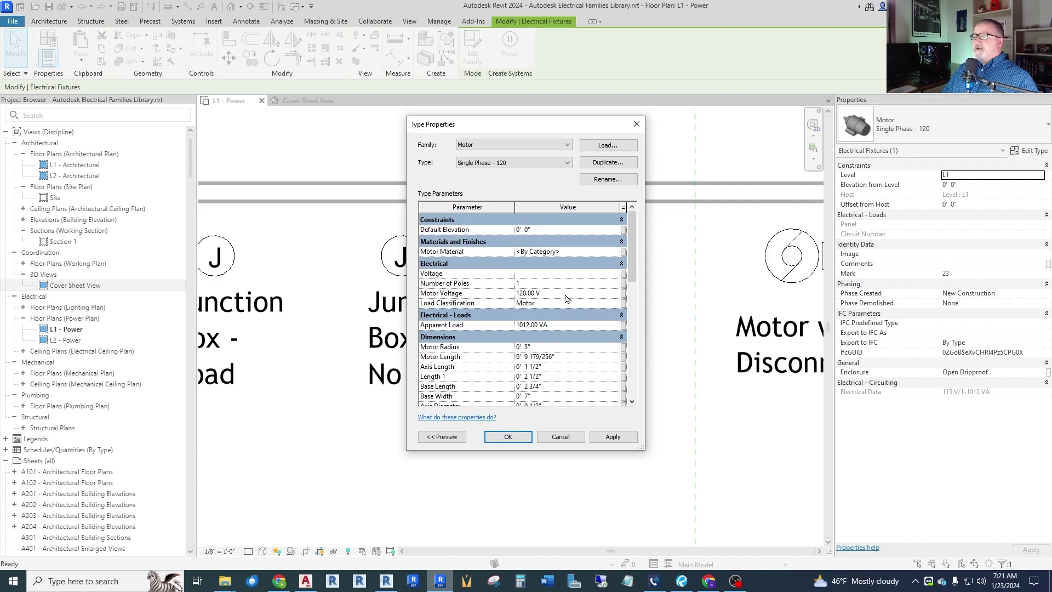
- View the Load Classification definitions and close them without changes
{"action": "left_click", "coordinate": [609, 304]}
{"action": "left_click", "coordinate": [616, 304]}
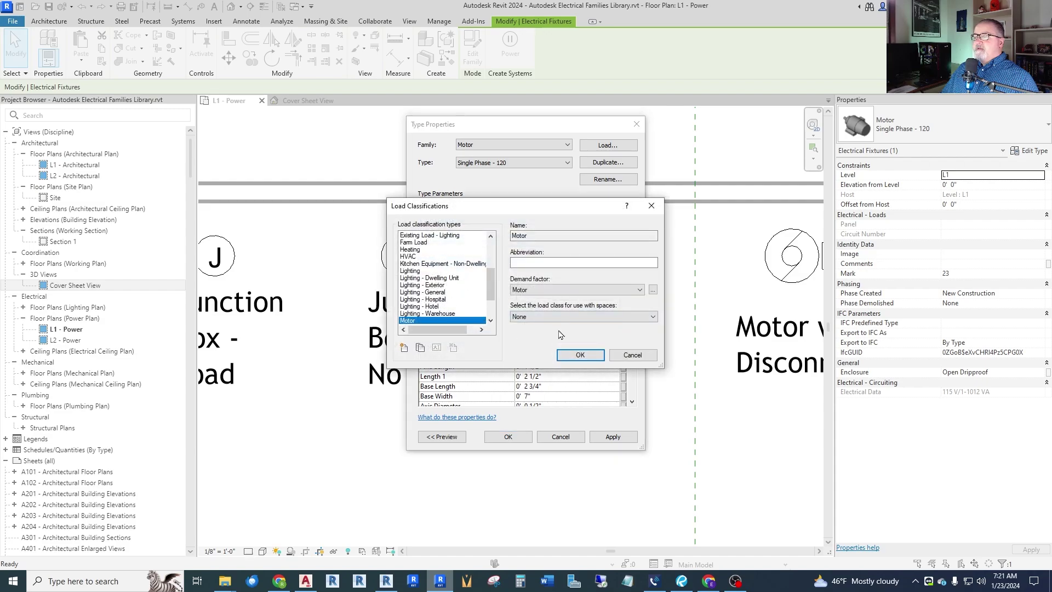
{"action": "left_click", "coordinate": [631, 355]}
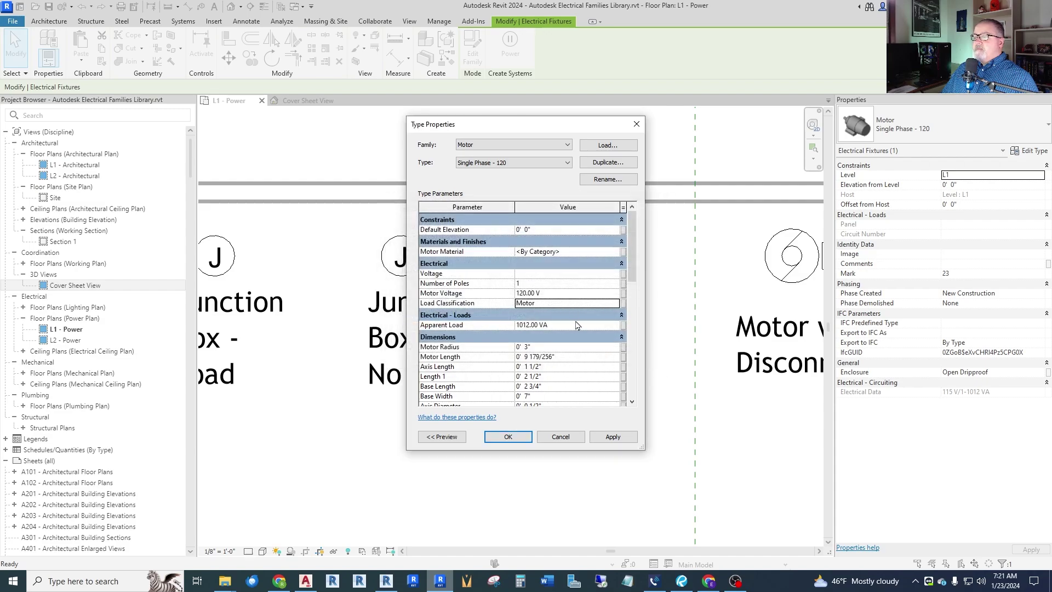
- Cancel the Motor type edits and deselect the Motor
{"action": "left_click", "coordinate": [560, 437]}
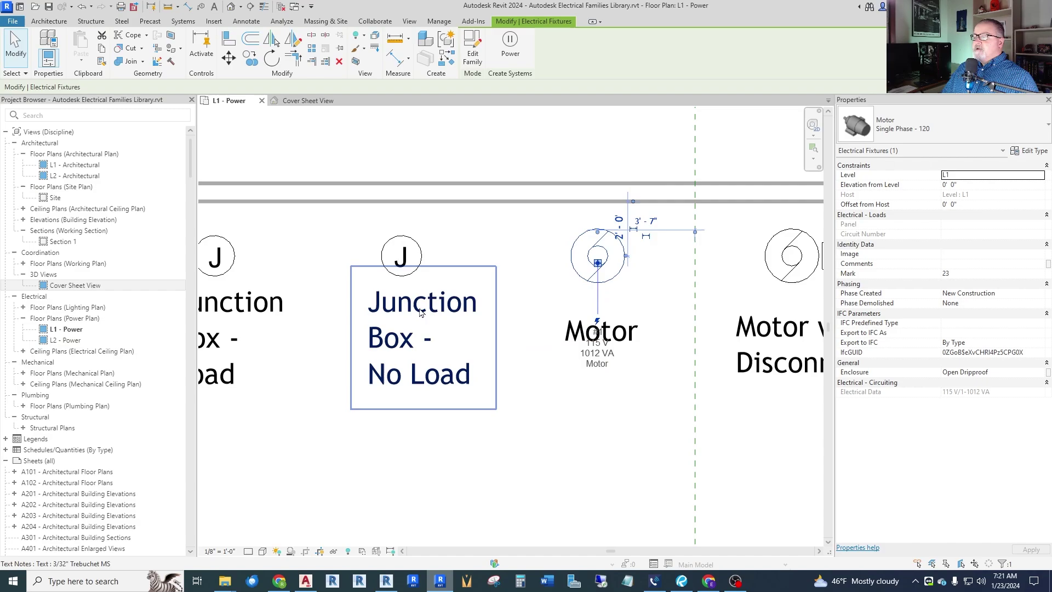
{"action": "scroll", "coordinate": [353, 289], "scroll_direction": "down", "scroll_amount": 3}
{"action": "left_click", "coordinate": [354, 289]}
- Zoom out in L1 - Power and drag the 500 kVA Wet Type Transformer toward the equipment row
{"action": "scroll", "coordinate": [353, 289], "scroll_direction": "down", "scroll_amount": 2}
{"action": "scroll", "coordinate": [472, 261], "scroll_direction": "up", "scroll_amount": 3}
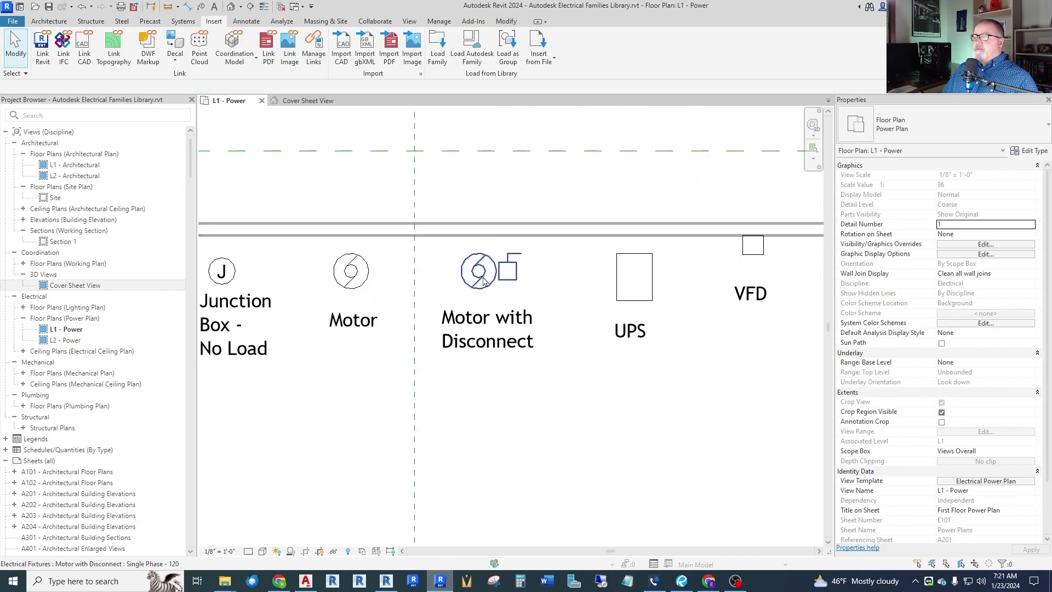
{"action": "scroll", "coordinate": [475, 273], "scroll_direction": "down", "scroll_amount": 3}
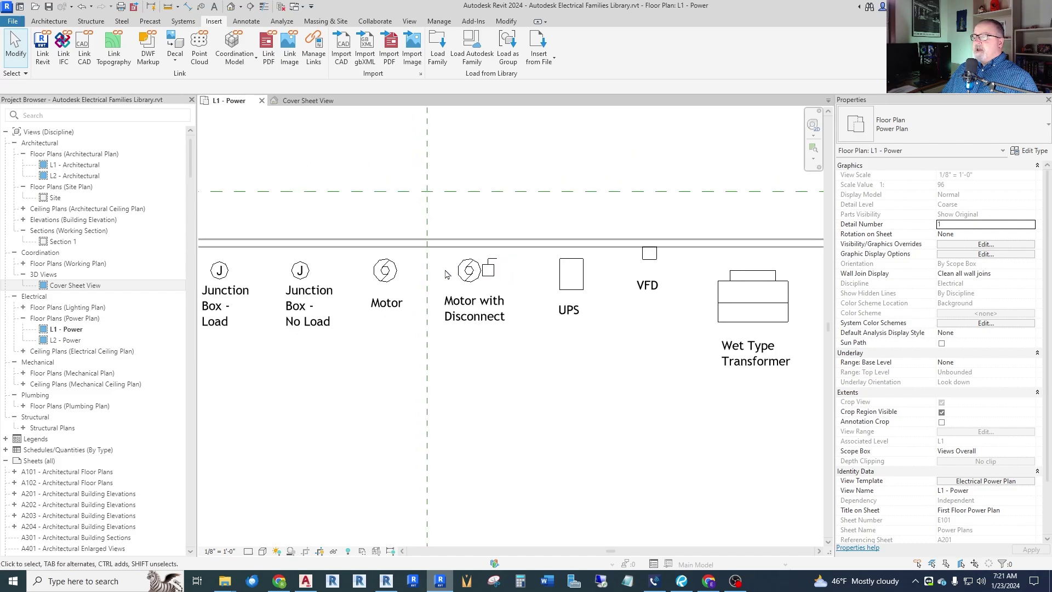
{"action": "scroll", "coordinate": [461, 282], "scroll_direction": "up", "scroll_amount": 1}
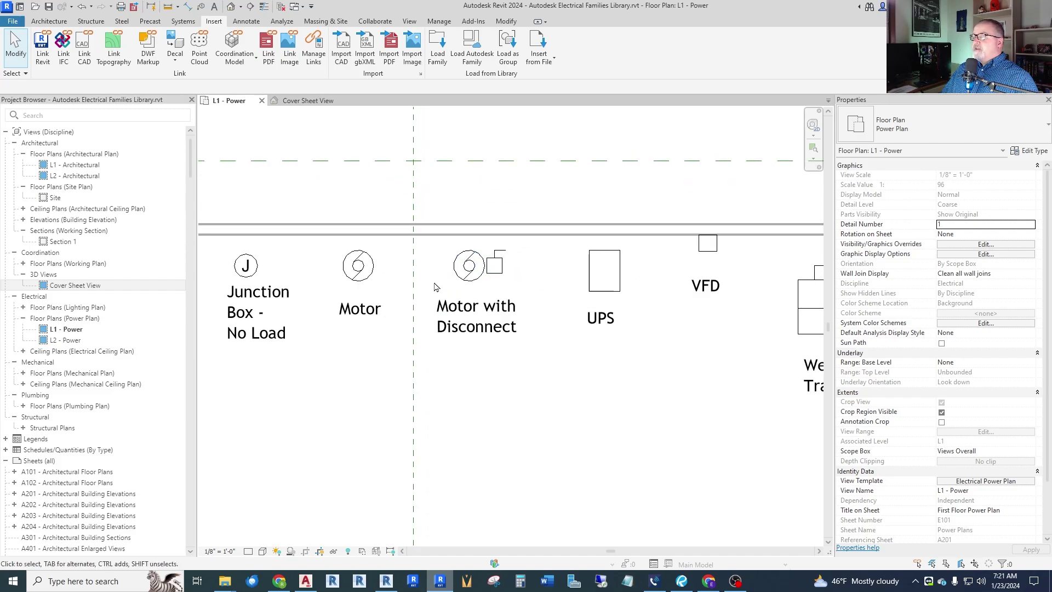
{"action": "scroll", "coordinate": [462, 282], "scroll_direction": "down", "scroll_amount": 1}
{"action": "scroll", "coordinate": [566, 276], "scroll_direction": "up", "scroll_amount": 4}
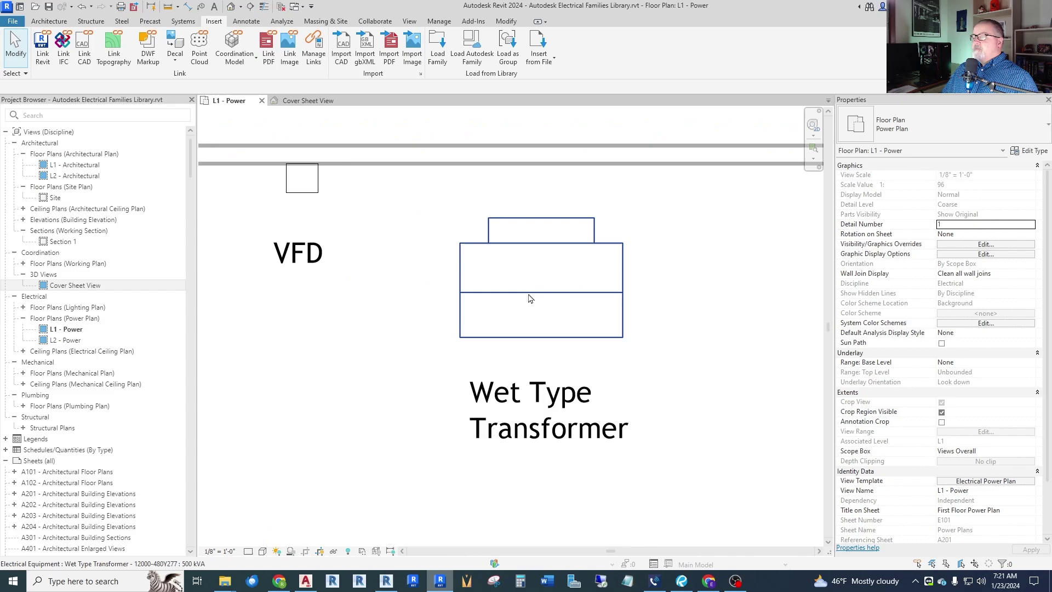
{"action": "scroll", "coordinate": [528, 296], "scroll_direction": "down", "scroll_amount": 5}
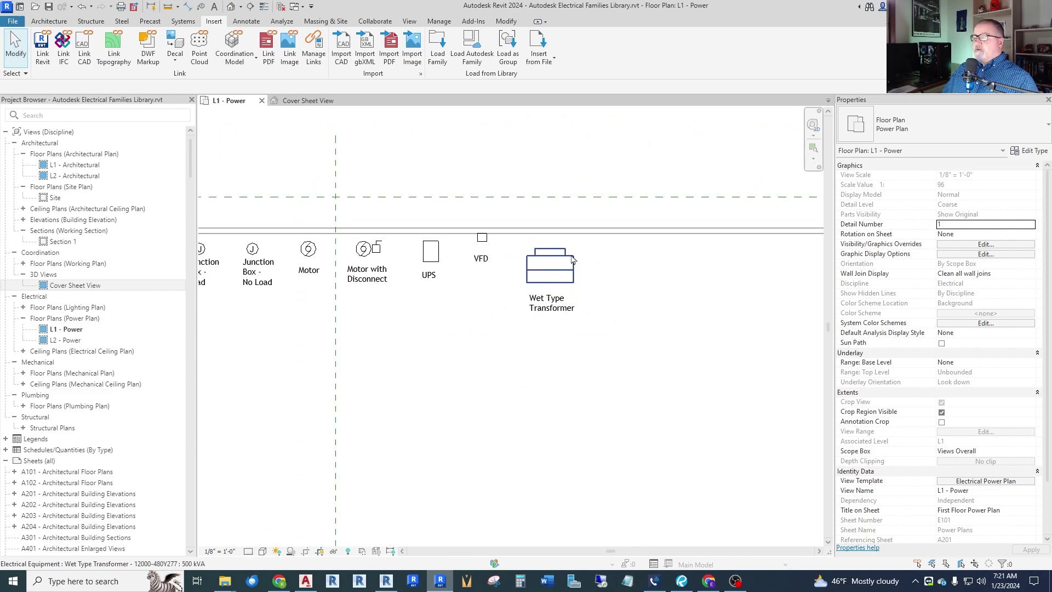
{"action": "scroll", "coordinate": [572, 260], "scroll_direction": "down", "scroll_amount": 6}
{"action": "scroll", "coordinate": [450, 475], "scroll_direction": "up", "scroll_amount": 6}
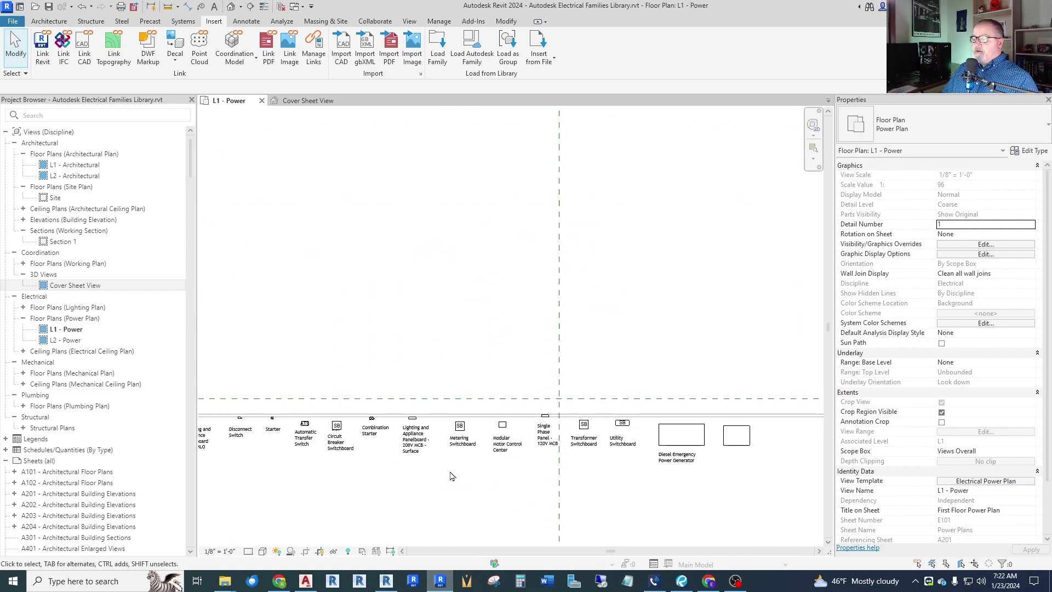
{"action": "scroll", "coordinate": [465, 422], "scroll_direction": "down", "scroll_amount": 3}
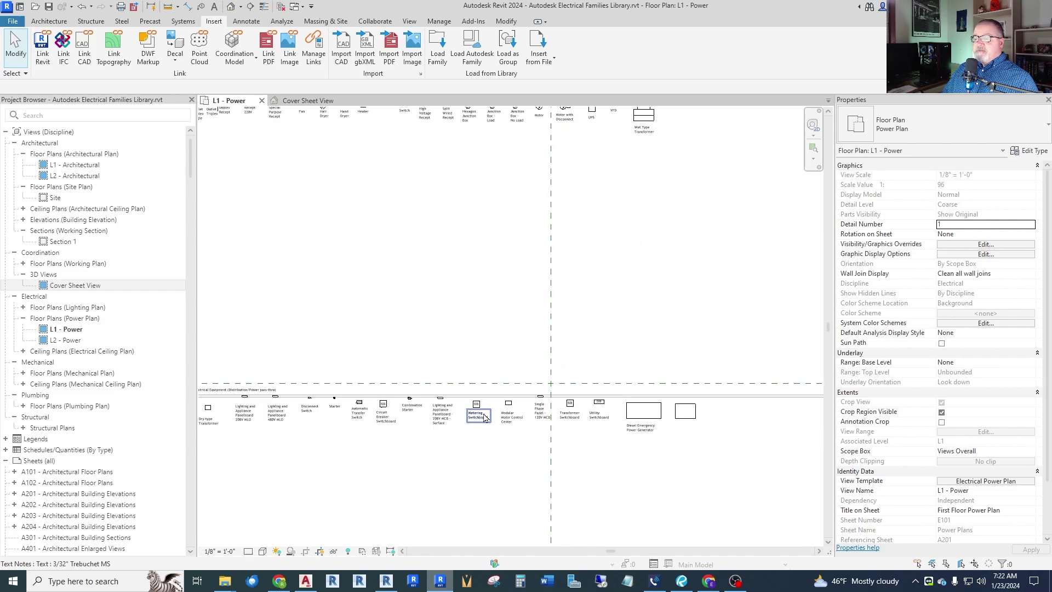
{"action": "scroll", "coordinate": [485, 419], "scroll_direction": "down", "scroll_amount": 3}
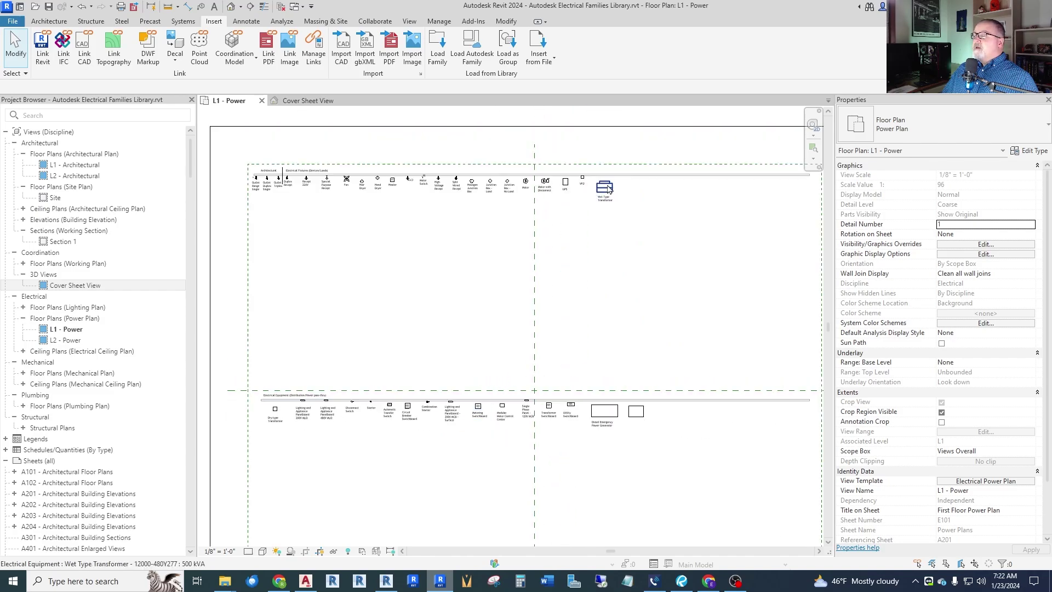
{"action": "left_click_drag", "start_coordinate": [605, 186], "coordinate": [667, 415]}
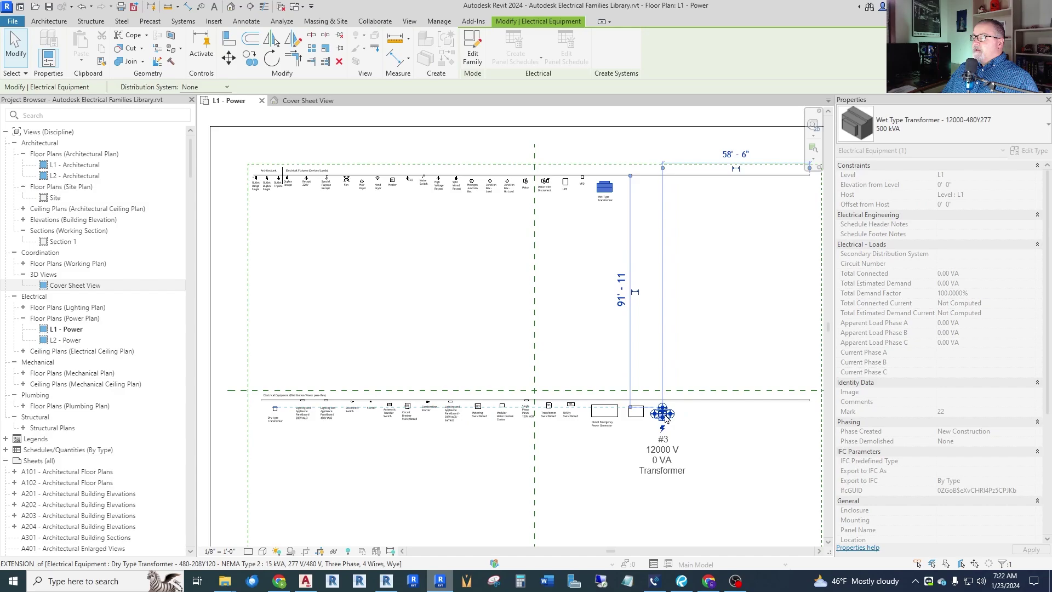
- Drop the Wet Type Transformer beside the Diesel Emergency Power Generator in the lower Electrical Equipment row
{"action": "left_click", "coordinate": [689, 425]}
{"action": "scroll", "coordinate": [689, 425], "scroll_direction": "up", "scroll_amount": 3}
{"action": "scroll", "coordinate": [662, 418], "scroll_direction": "up", "scroll_amount": 2}
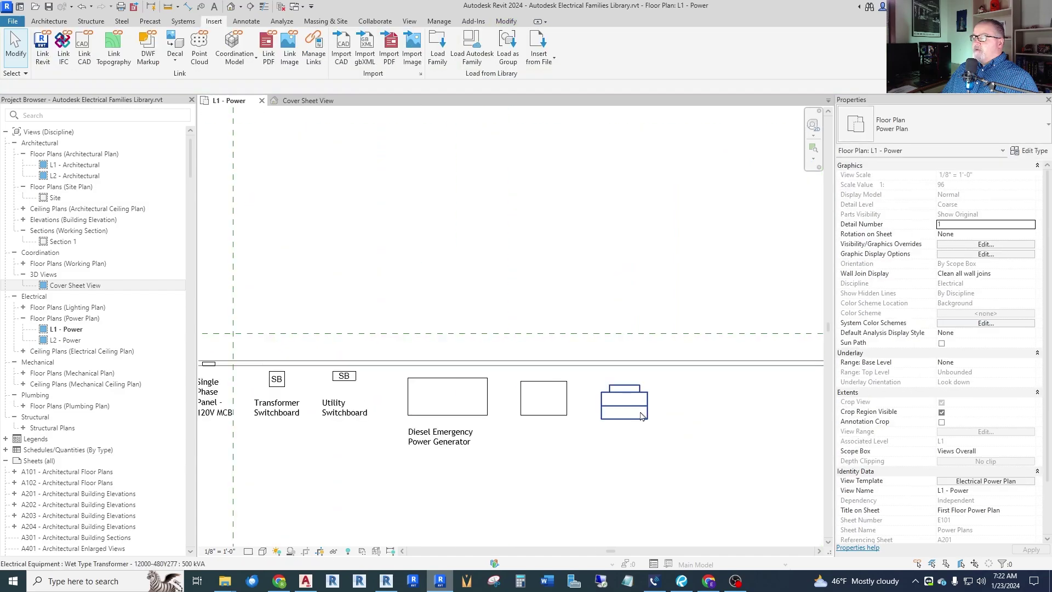
{"action": "scroll", "coordinate": [634, 408], "scroll_direction": "down", "scroll_amount": 5}
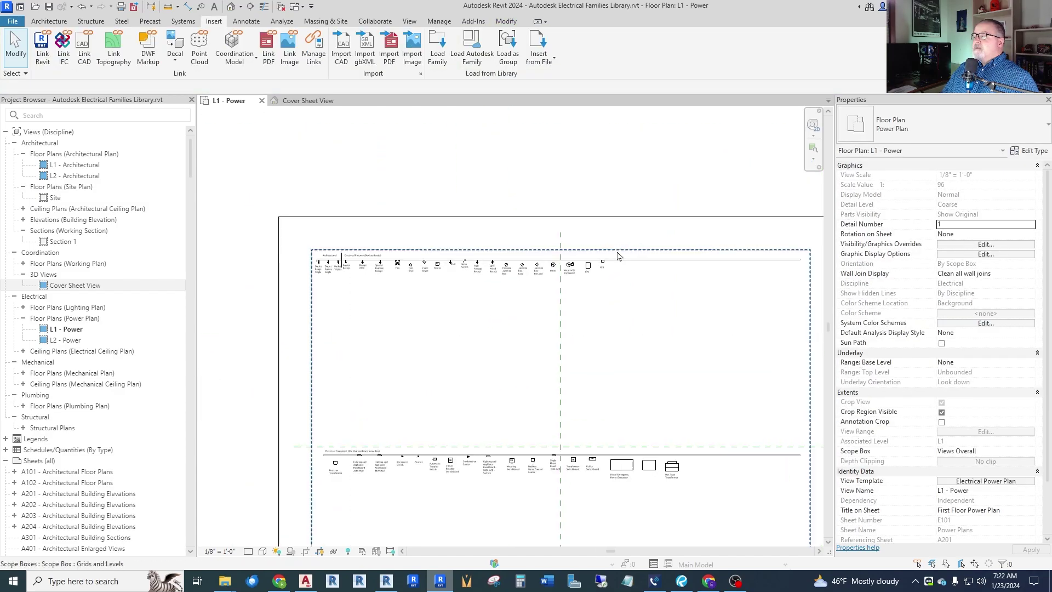
{"action": "scroll", "coordinate": [644, 238], "scroll_direction": "up", "scroll_amount": 4}
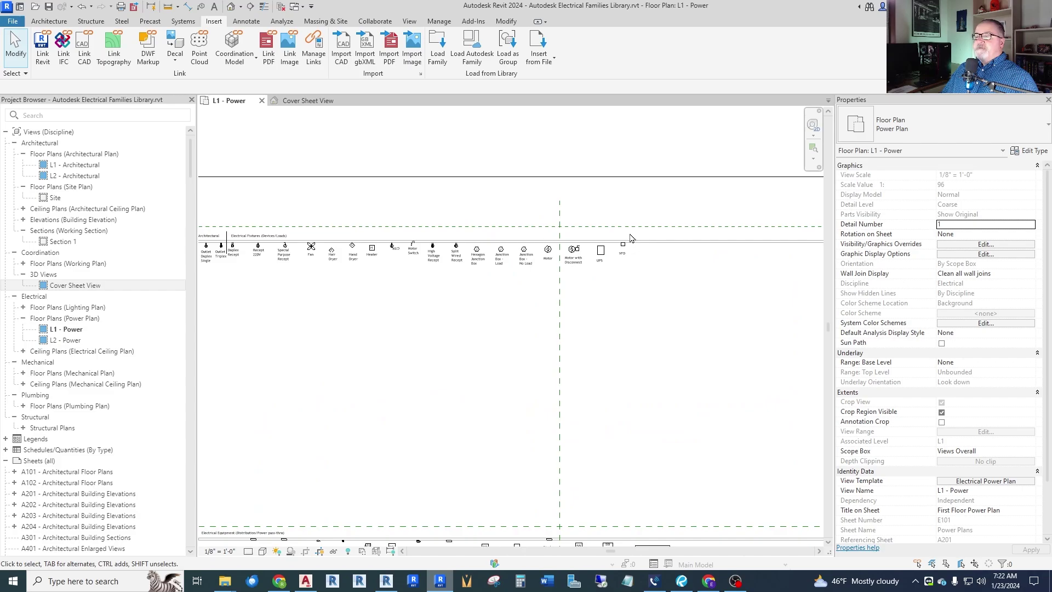
{"action": "scroll", "coordinate": [629, 241], "scroll_direction": "up", "scroll_amount": 3}
{"action": "scroll", "coordinate": [625, 247], "scroll_direction": "down", "scroll_amount": 3}
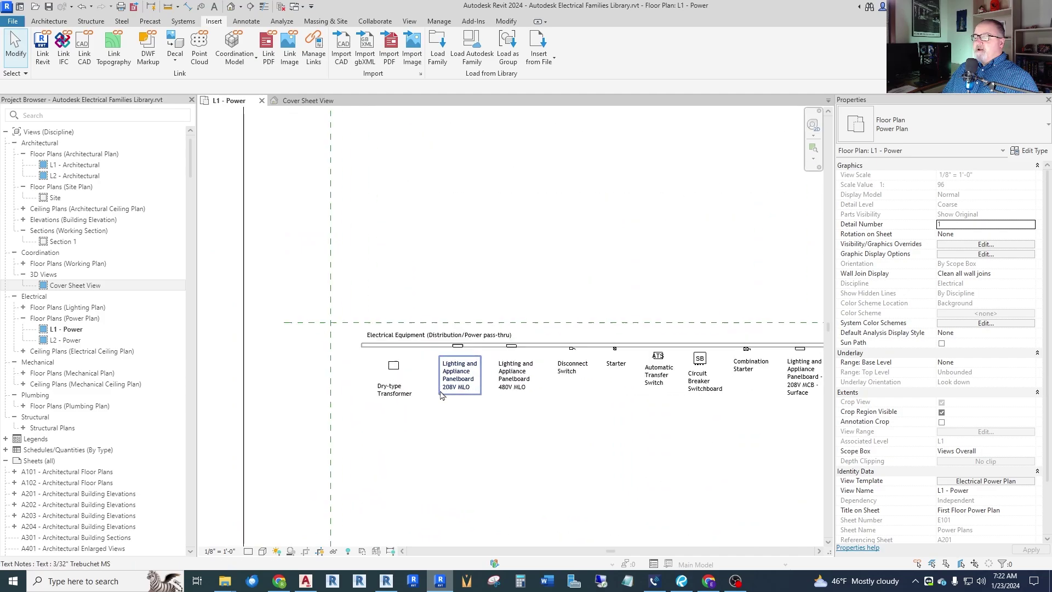
{"action": "scroll", "coordinate": [442, 394], "scroll_direction": "up", "scroll_amount": 3}
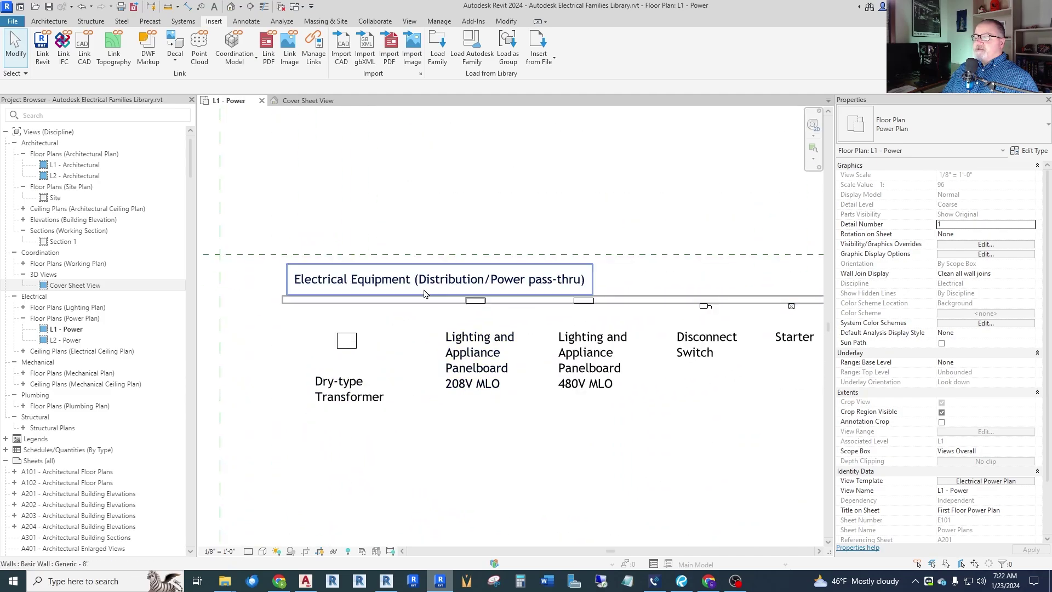
{"action": "left_click", "coordinate": [350, 344]}
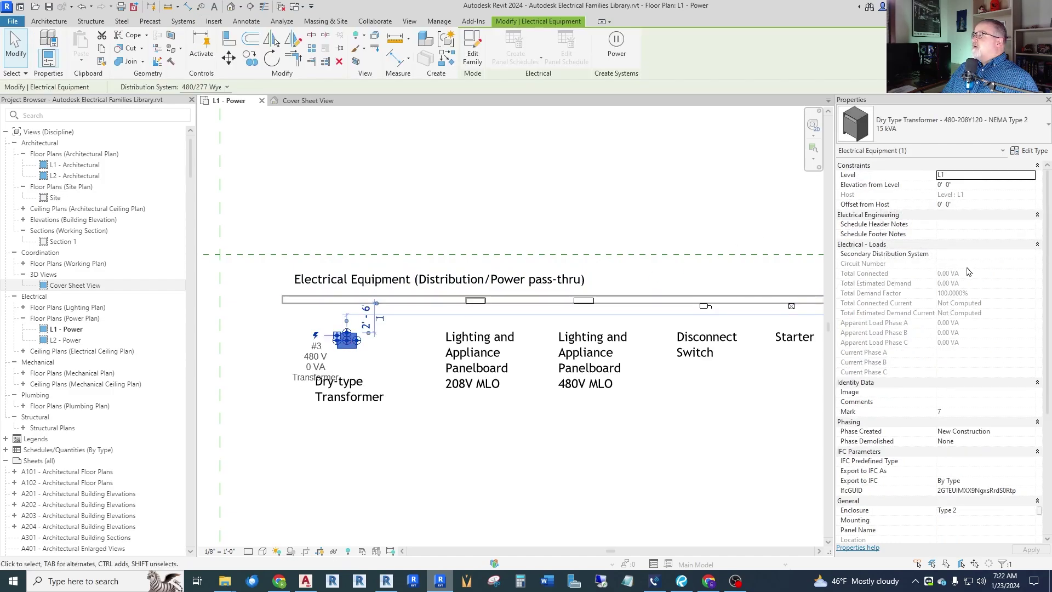
{"action": "scroll", "coordinate": [968, 272], "scroll_direction": "down", "scroll_amount": 6}
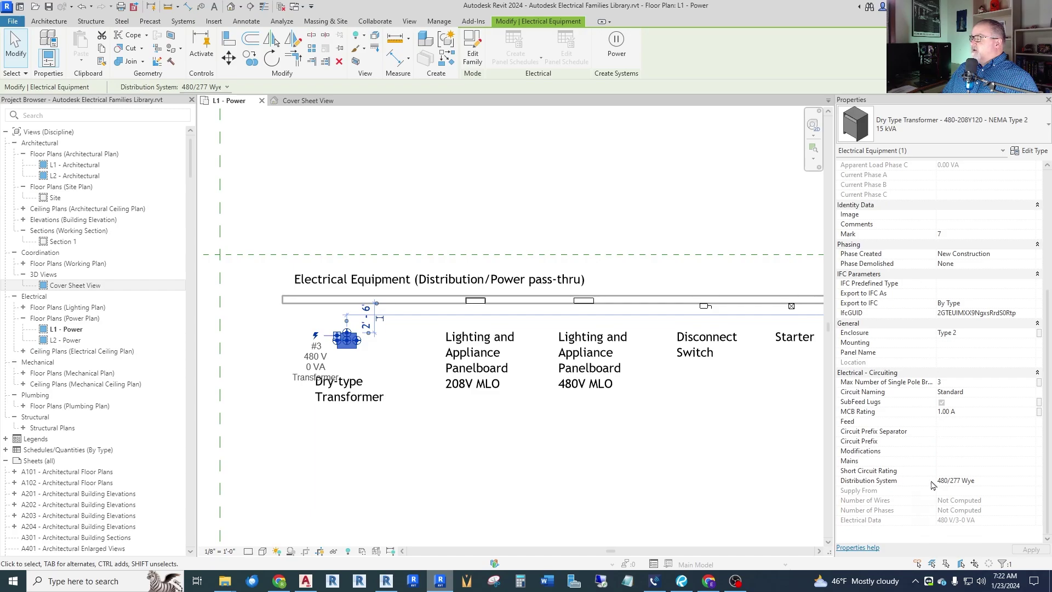
{"action": "left_click", "coordinate": [1030, 151]}
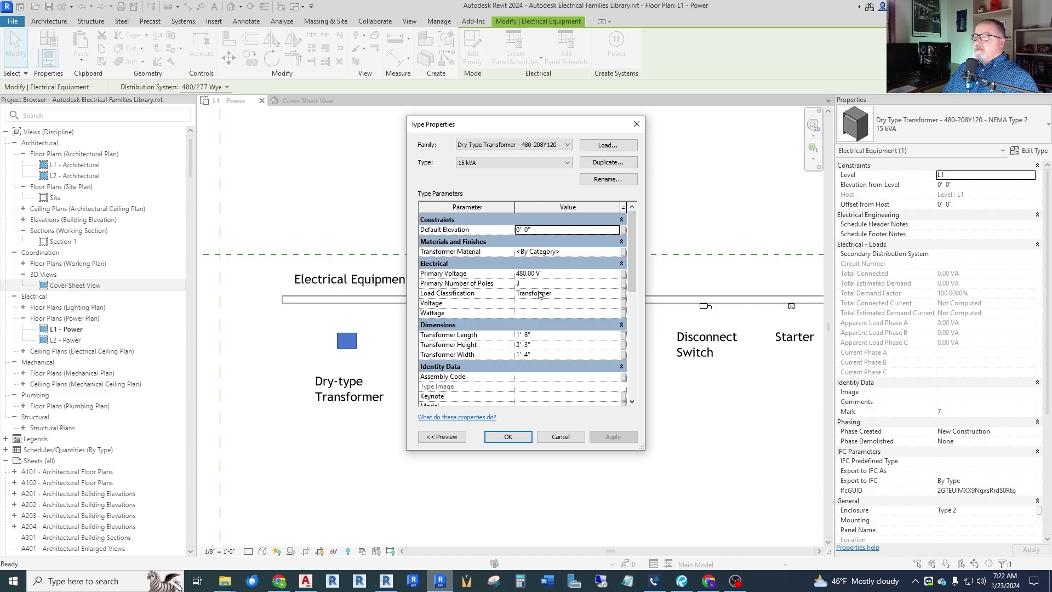
{"action": "scroll", "coordinate": [569, 336], "scroll_direction": "down", "scroll_amount": 7}
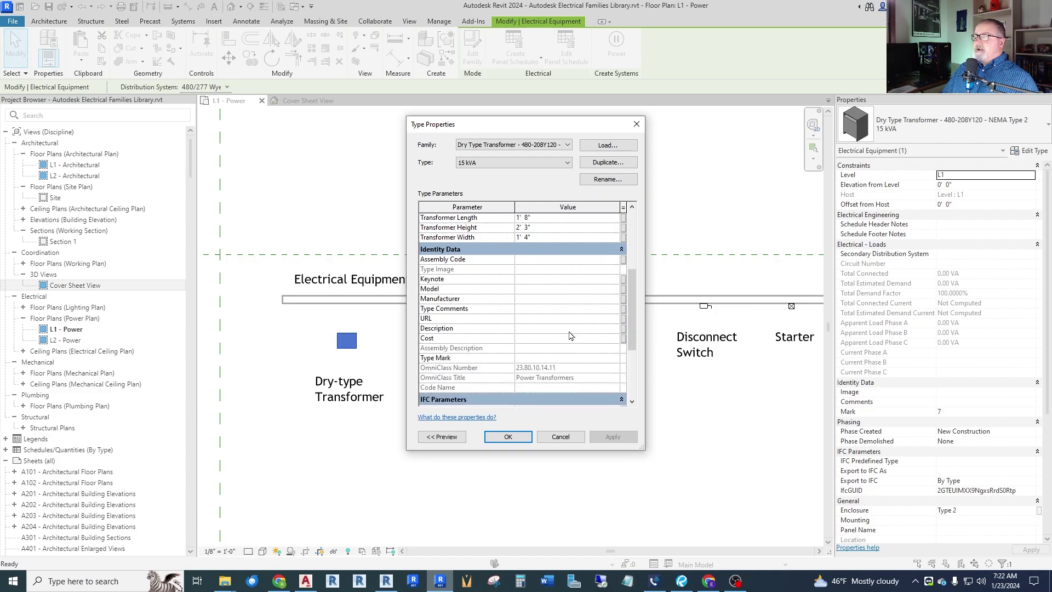
{"action": "left_click", "coordinate": [559, 436]}
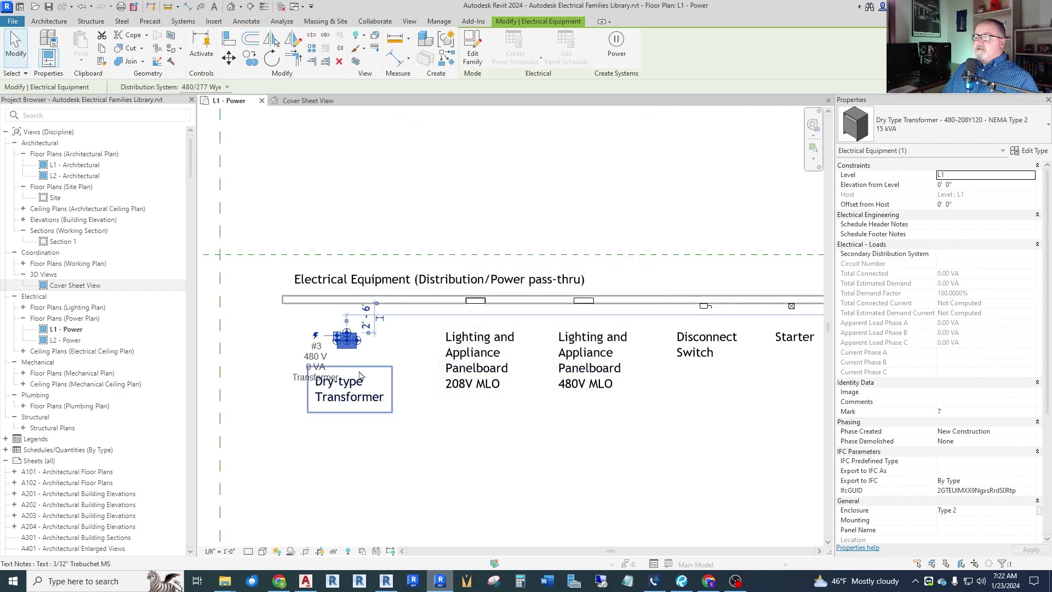
{"action": "key", "text": "Escape"}
{"action": "scroll", "coordinate": [512, 333], "scroll_direction": "up", "scroll_amount": 3}
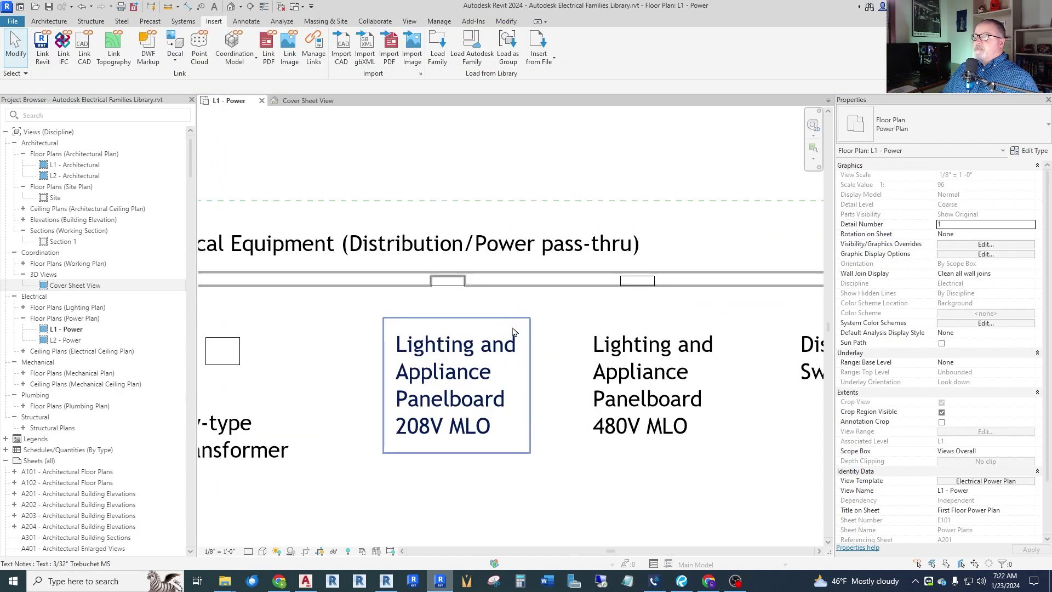
{"action": "left_click", "coordinate": [452, 351]}
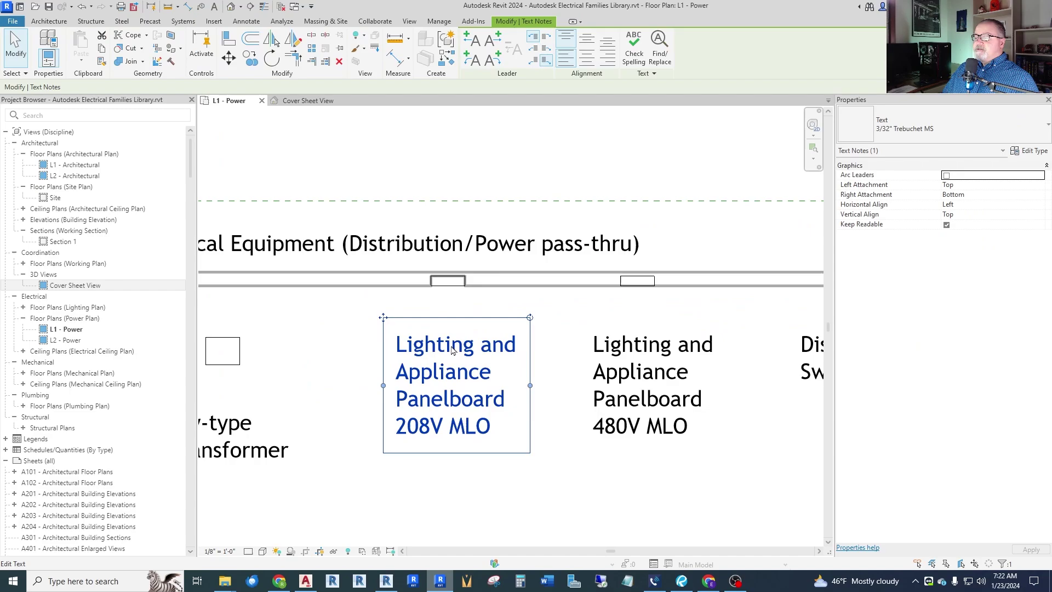
{"action": "key", "text": "Escape"}
{"action": "left_click", "coordinate": [448, 281]}
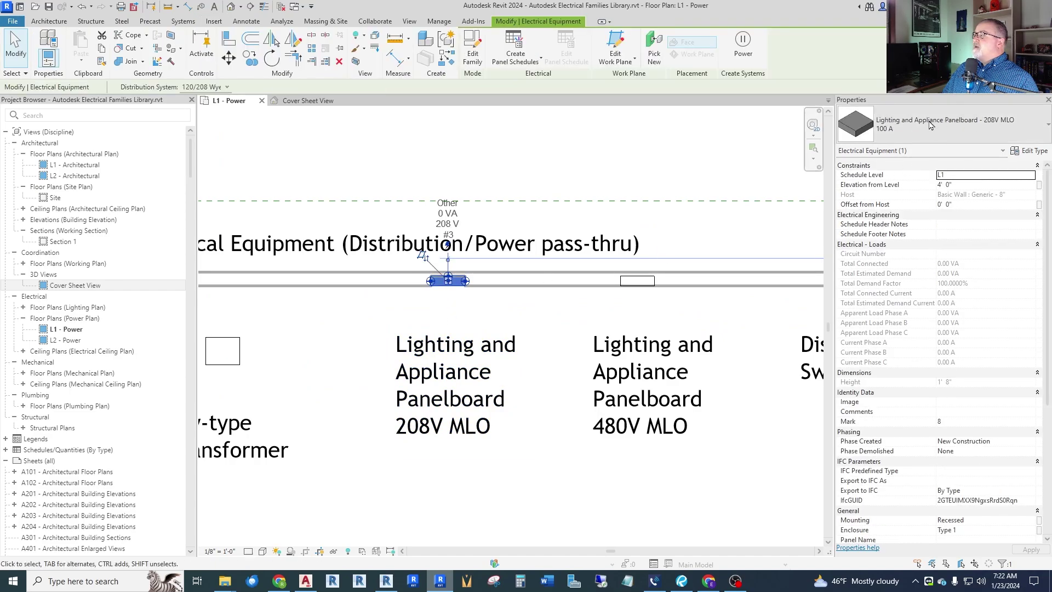
{"action": "scroll", "coordinate": [444, 297], "scroll_direction": "up", "scroll_amount": 2}
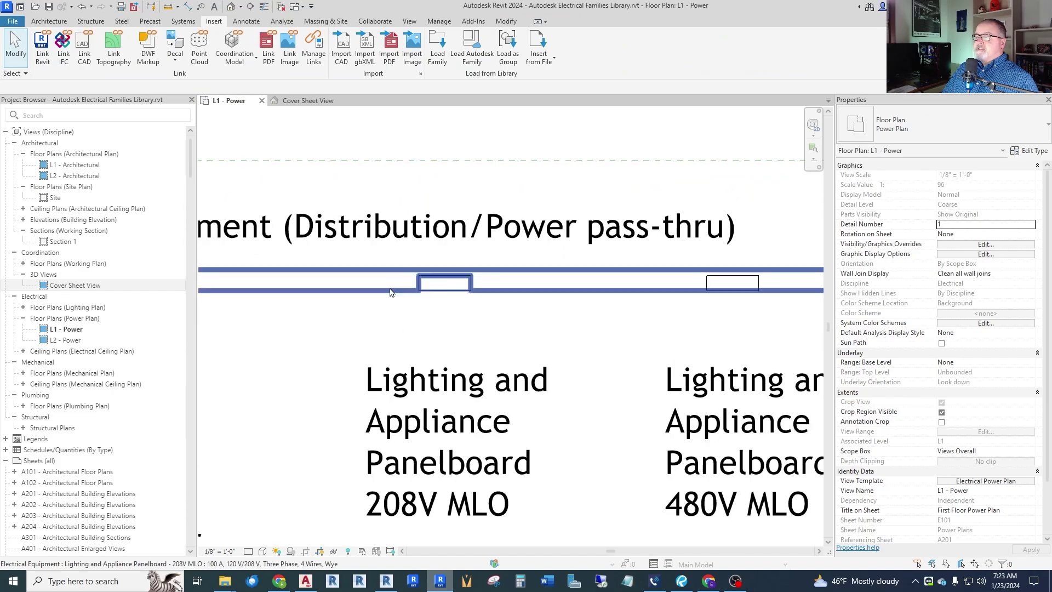
{"action": "scroll", "coordinate": [324, 300], "scroll_direction": "down", "scroll_amount": 2}
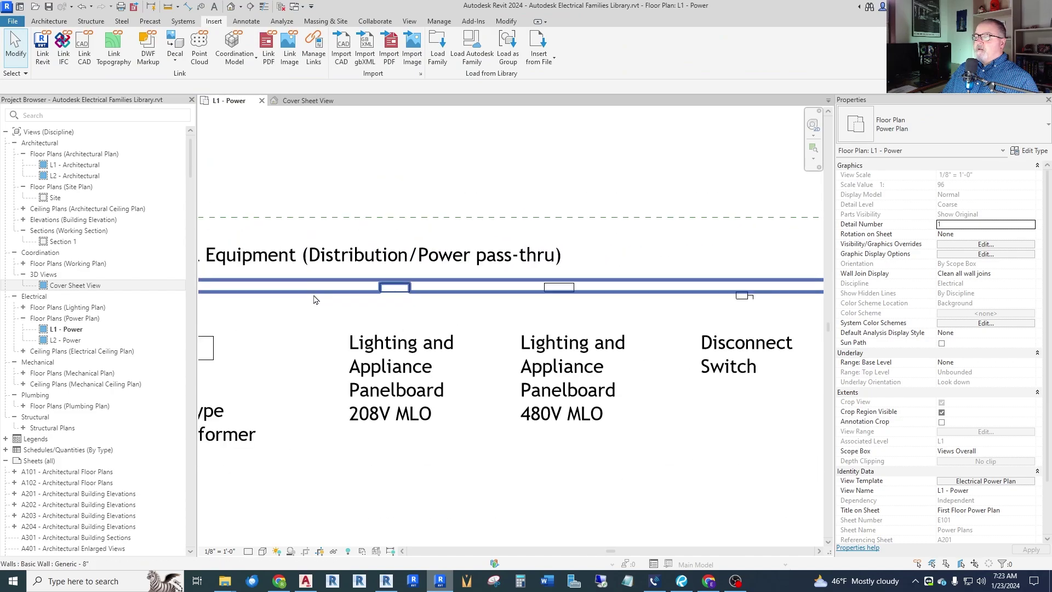
{"action": "left_click", "coordinate": [559, 287]}
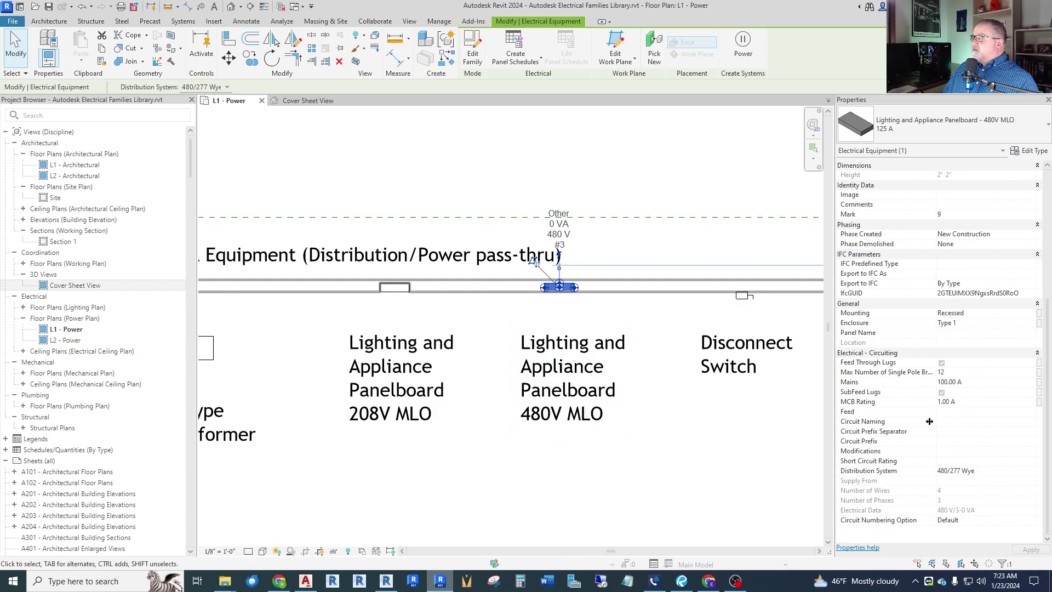
{"action": "key", "text": "Escape"}
{"action": "scroll", "coordinate": [416, 387], "scroll_direction": "down", "scroll_amount": 4}
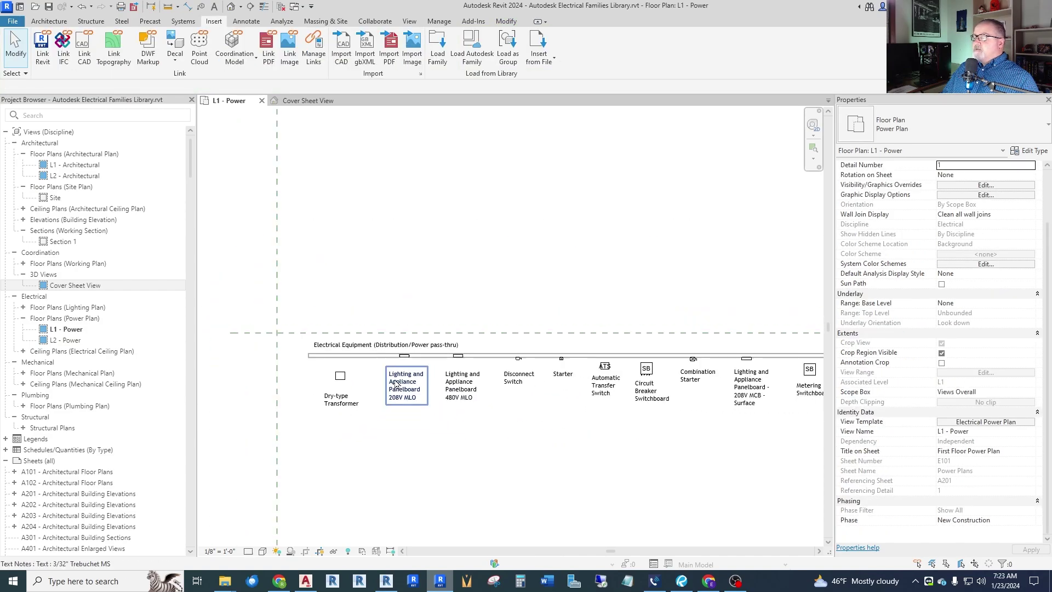
- Switch to the Cover Sheet 3D view and close in on the wall's transformer, panelboard, transfer switch and switchboard
{"action": "scroll", "coordinate": [695, 375], "scroll_direction": "up", "scroll_amount": 4}
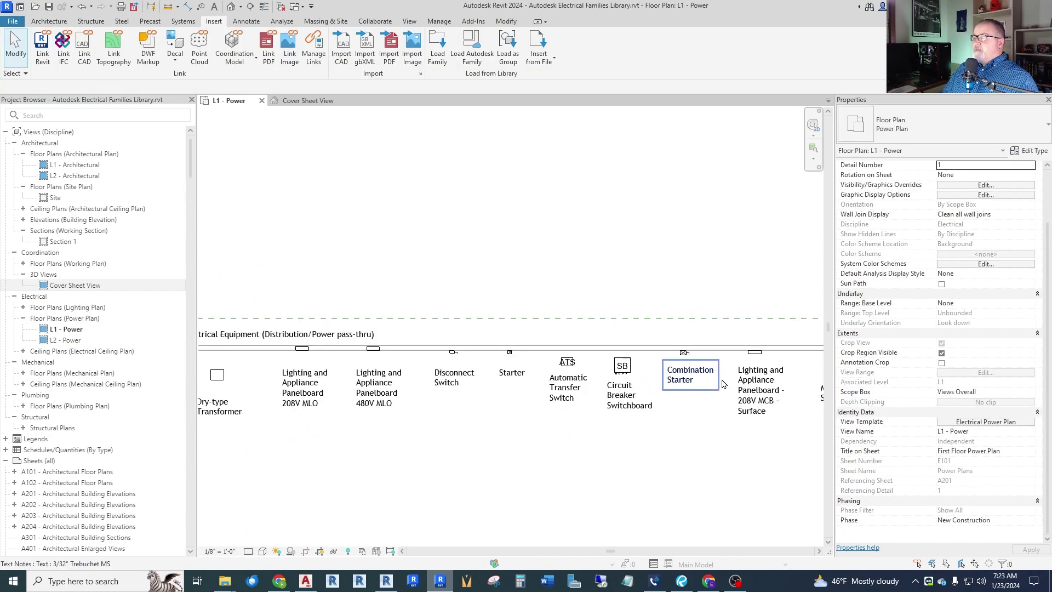
{"action": "left_click", "coordinate": [307, 100]}
{"action": "middle_click_drag", "start_coordinate": [416, 307], "coordinate": [507, 364], "text": "shift"}
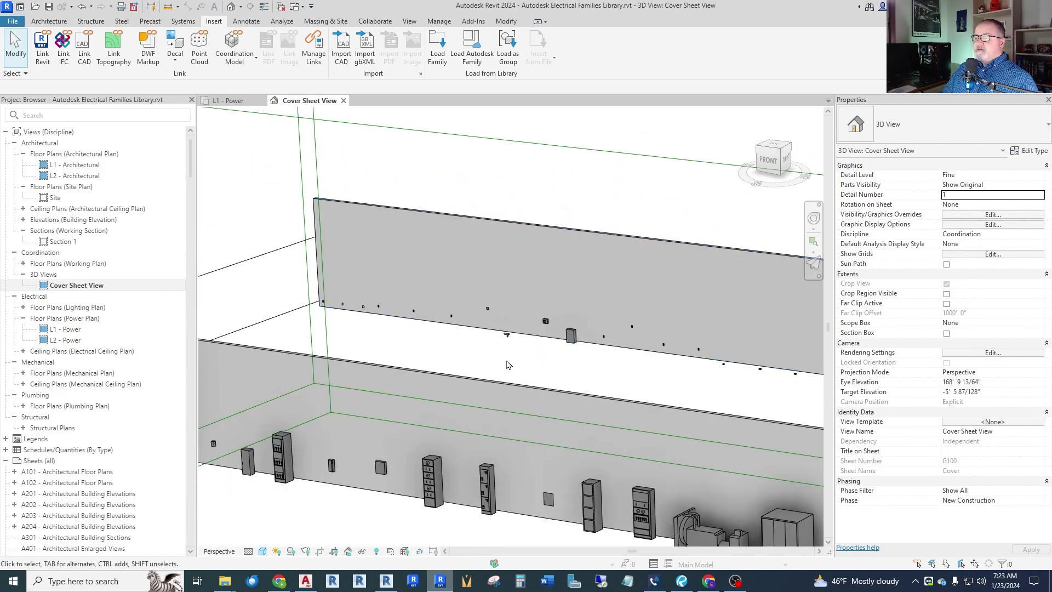
{"action": "scroll", "coordinate": [269, 451], "scroll_direction": "up", "scroll_amount": 5}
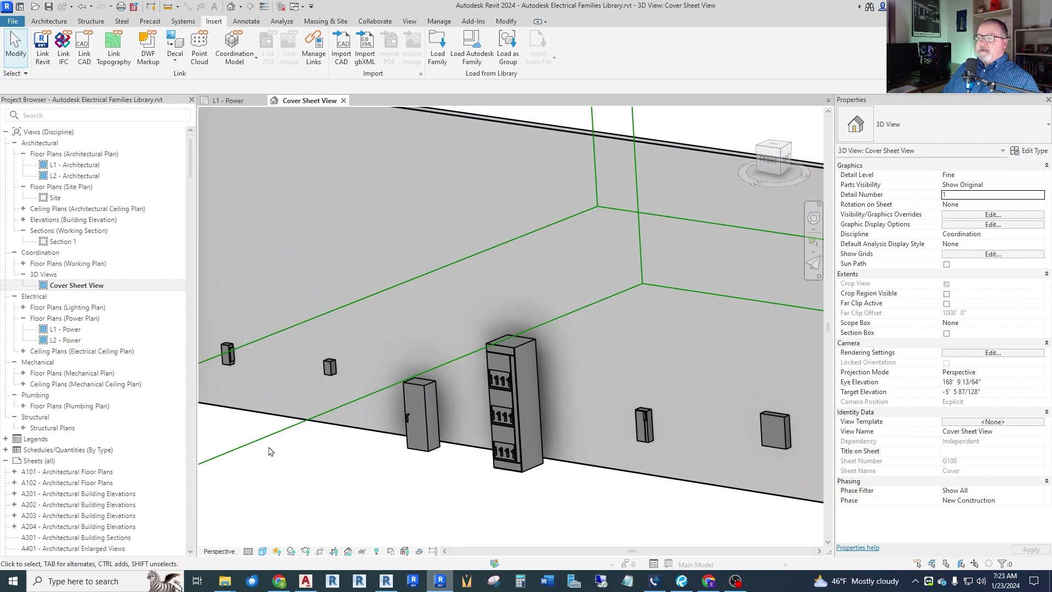
{"action": "middle_click_drag", "start_coordinate": [307, 460], "coordinate": [657, 478]}
{"action": "scroll", "coordinate": [712, 480], "scroll_direction": "down", "scroll_amount": 5}
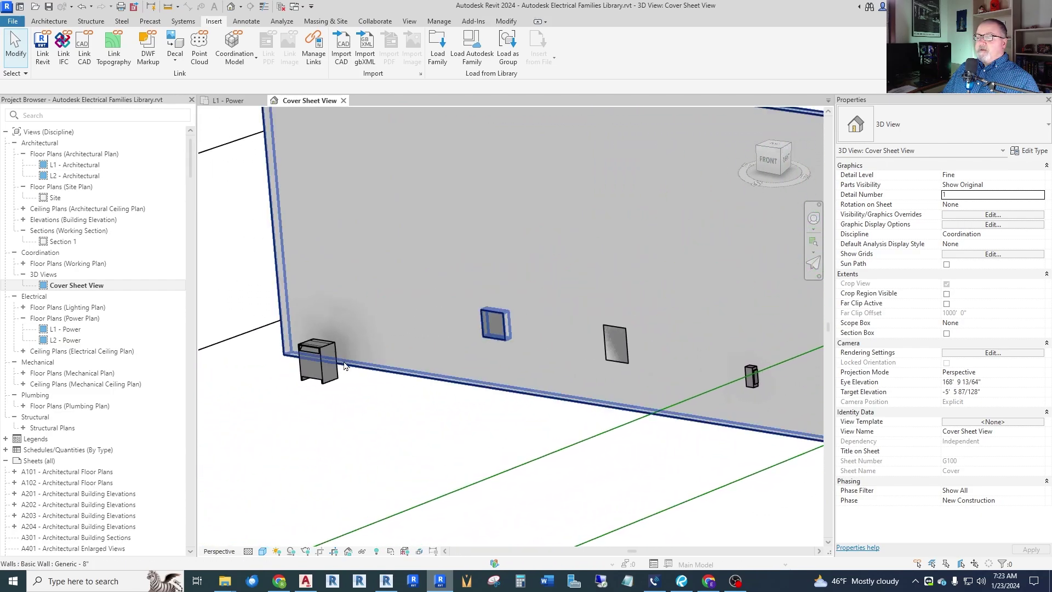
{"action": "scroll", "coordinate": [247, 312], "scroll_direction": "up", "scroll_amount": 5}
{"action": "scroll", "coordinate": [244, 337], "scroll_direction": "down", "scroll_amount": 5}
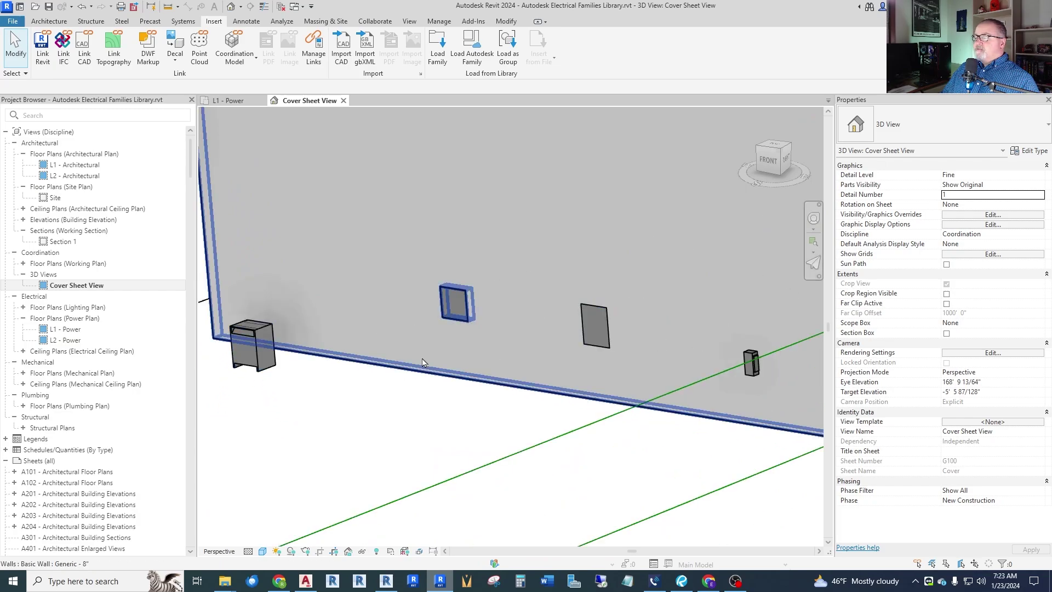
{"action": "scroll", "coordinate": [601, 321], "scroll_direction": "down", "scroll_amount": 4}
{"action": "scroll", "coordinate": [728, 388], "scroll_direction": "up", "scroll_amount": 4}
{"action": "scroll", "coordinate": [587, 359], "scroll_direction": "down", "scroll_amount": 5}
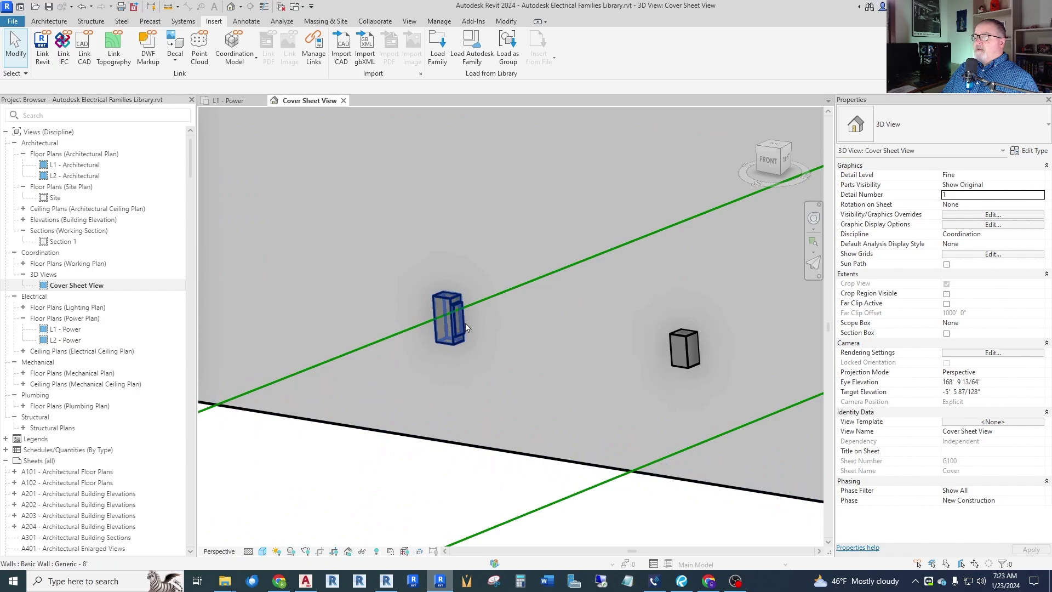
{"action": "scroll", "coordinate": [766, 431], "scroll_direction": "up", "scroll_amount": 3}
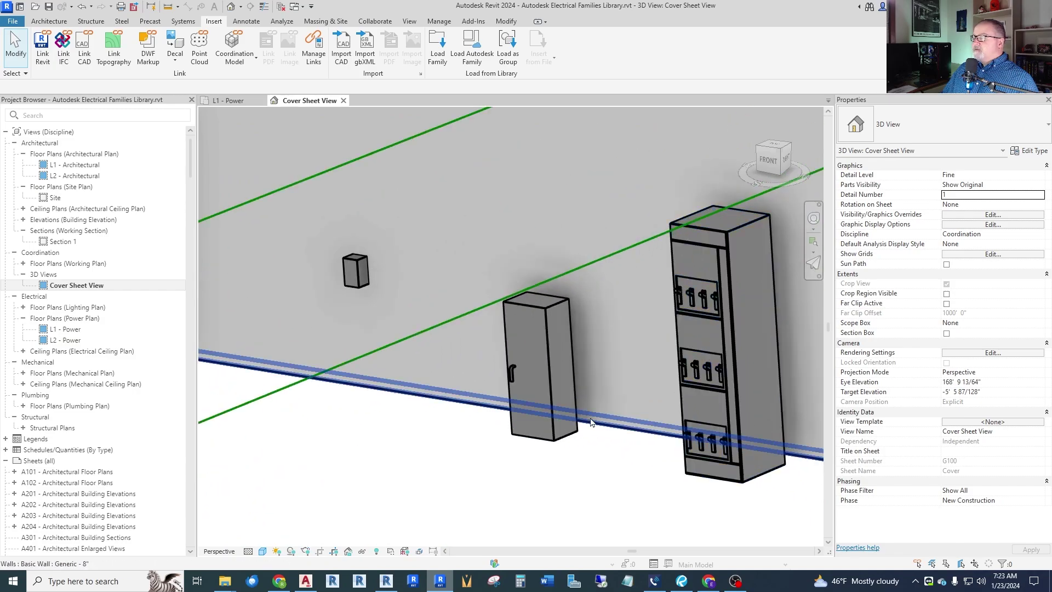
{"action": "left_click", "coordinate": [539, 377]}
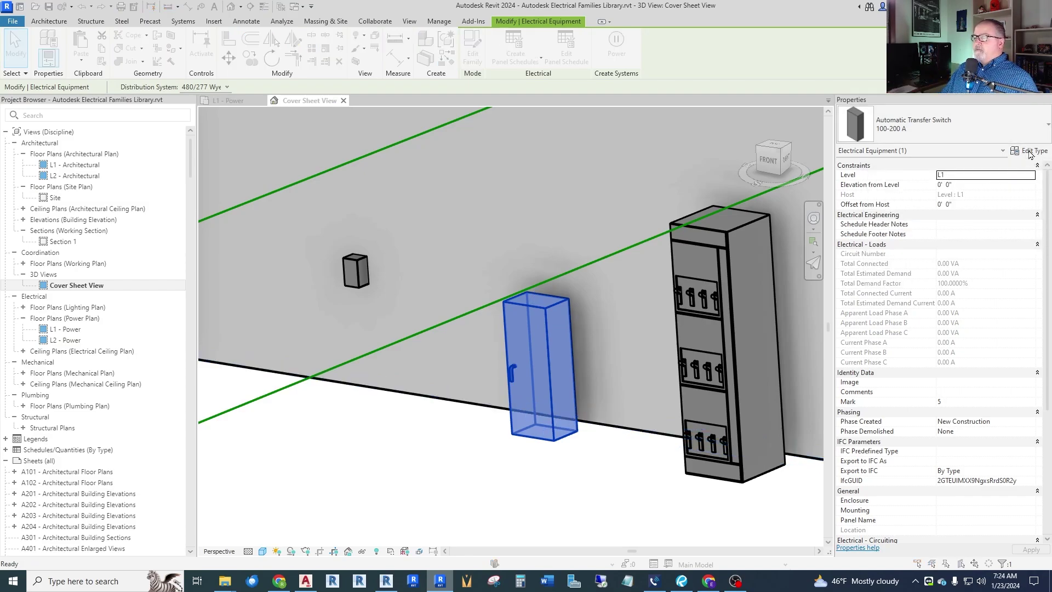
{"action": "left_click", "coordinate": [1029, 151]}
{"action": "scroll", "coordinate": [560, 312], "scroll_direction": "down", "scroll_amount": 5}
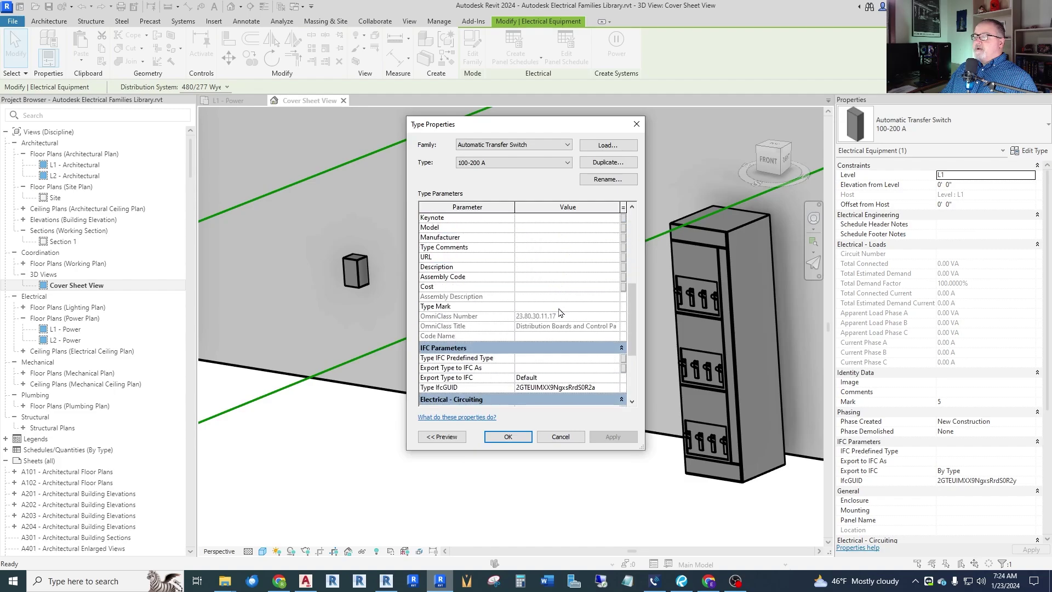
{"action": "scroll", "coordinate": [560, 312], "scroll_direction": "up", "scroll_amount": 8}
{"action": "left_click", "coordinate": [561, 437]}
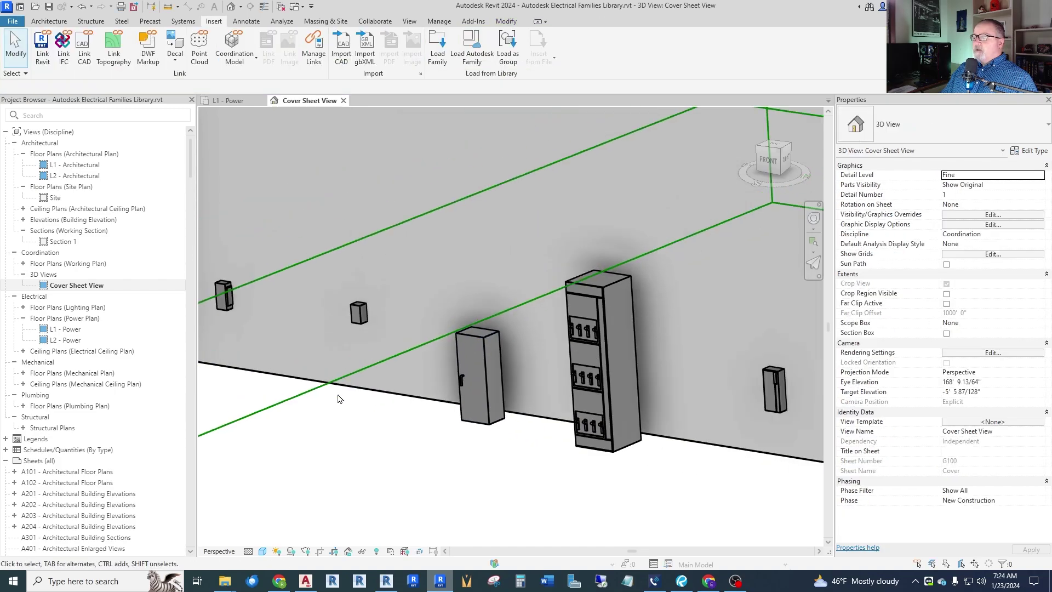
{"action": "scroll", "coordinate": [550, 354], "scroll_direction": "up", "scroll_amount": 4}
{"action": "left_click", "coordinate": [550, 353]}
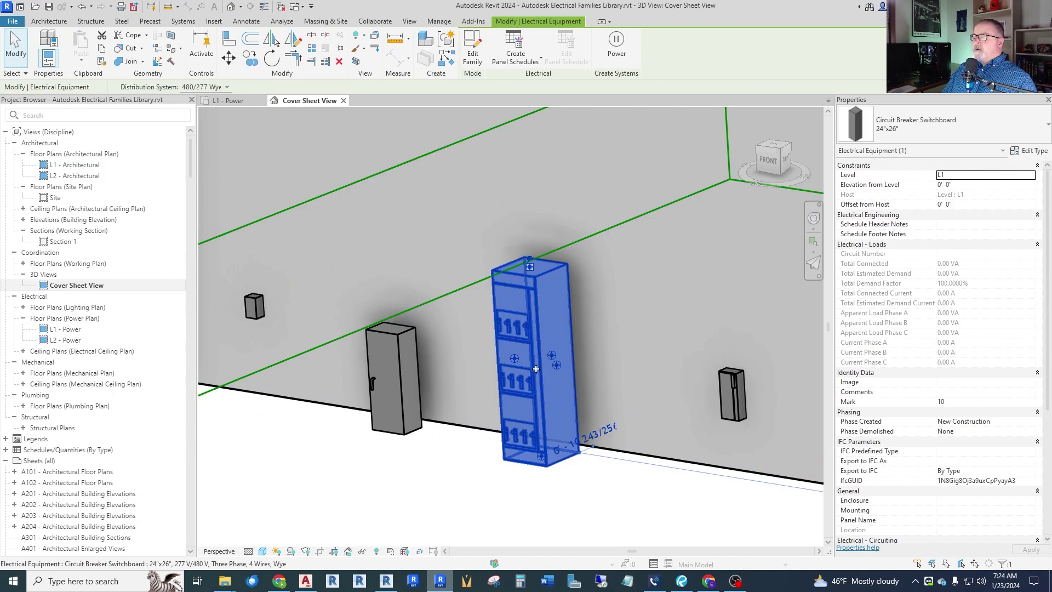
{"action": "scroll", "coordinate": [550, 352], "scroll_direction": "up", "scroll_amount": 2}
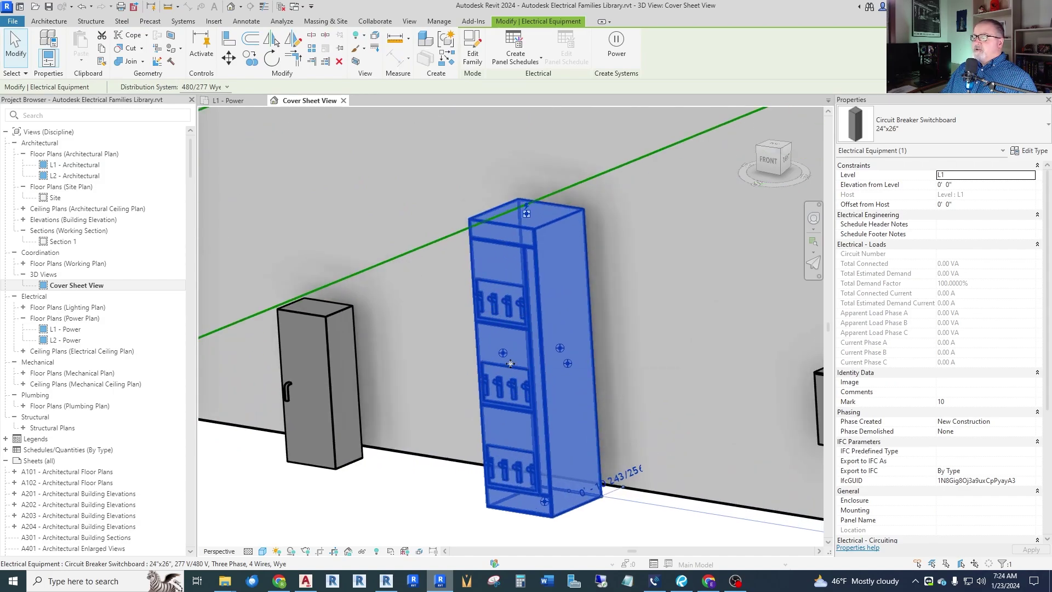
{"action": "scroll", "coordinate": [479, 296], "scroll_direction": "down", "scroll_amount": 3}
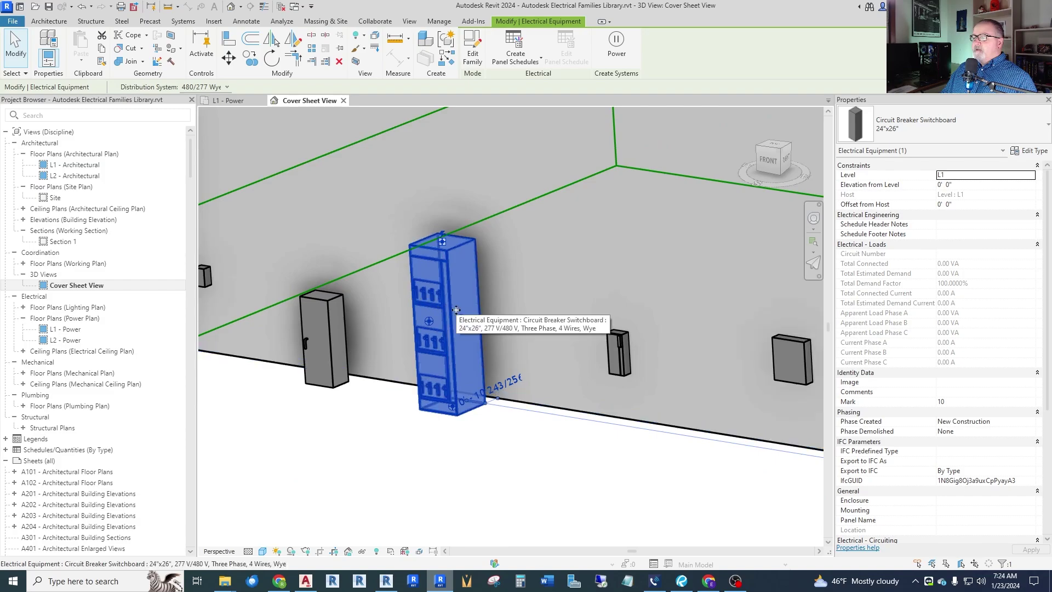
{"action": "scroll", "coordinate": [445, 319], "scroll_direction": "up", "scroll_amount": 1}
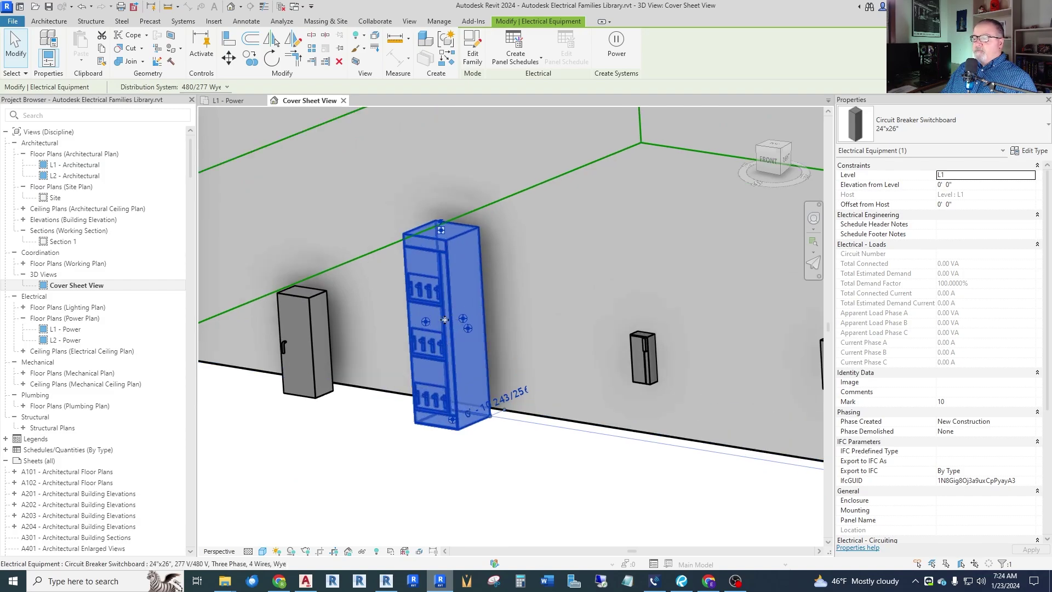
{"action": "left_click", "coordinate": [1030, 151]}
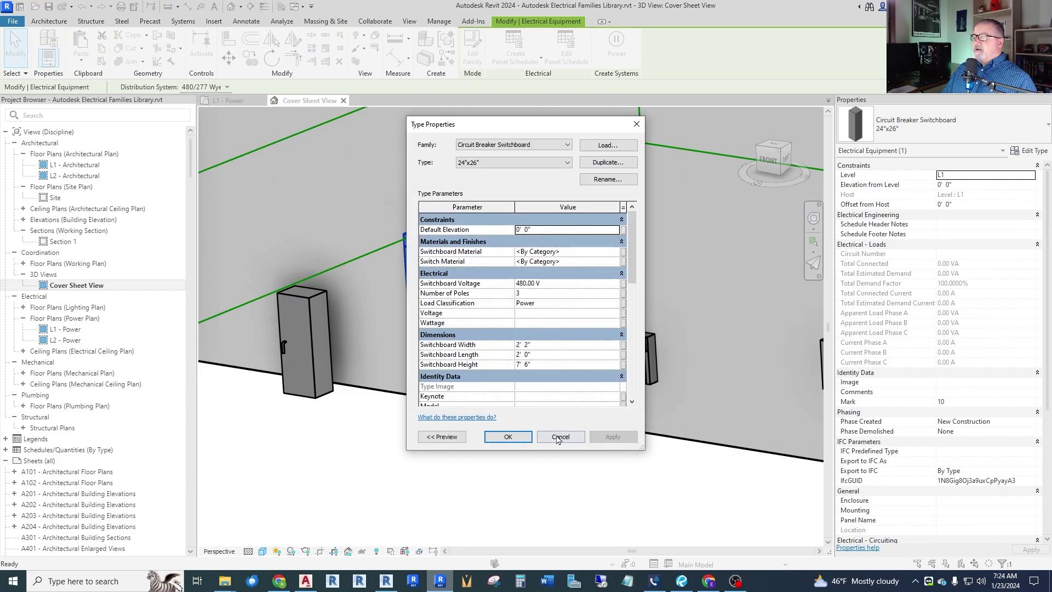
{"action": "left_click", "coordinate": [560, 437]}
{"action": "left_click", "coordinate": [438, 394]}
{"action": "scroll", "coordinate": [518, 362], "scroll_direction": "up", "scroll_amount": 4}
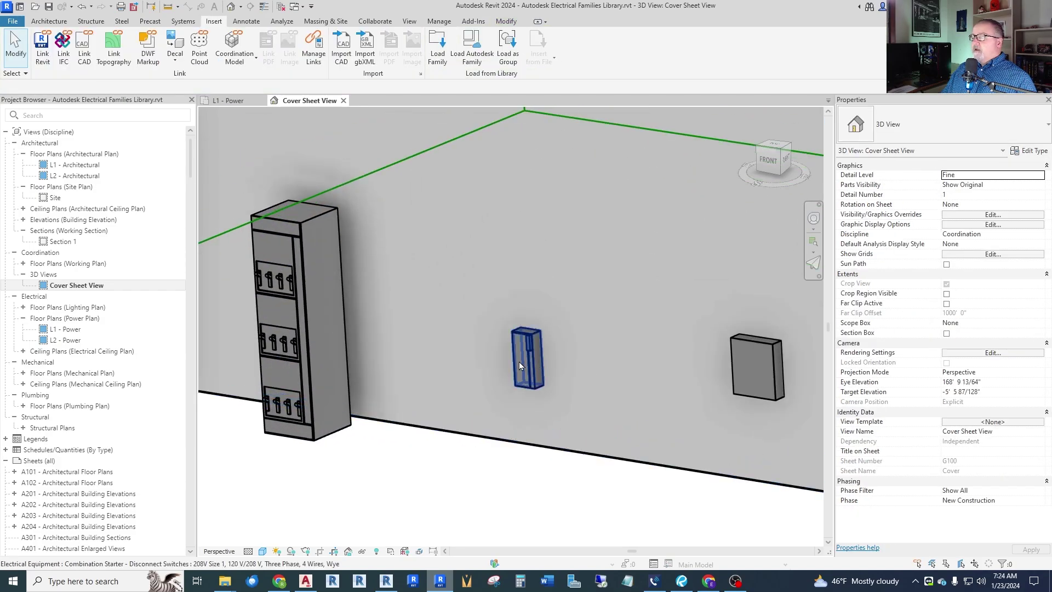
{"action": "left_click", "coordinate": [519, 363]}
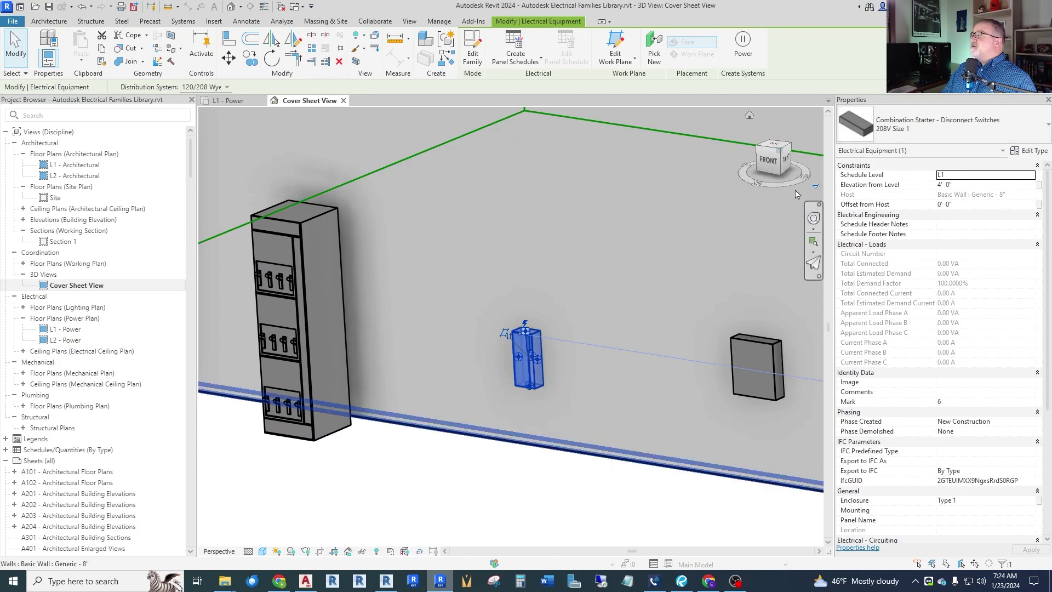
{"action": "key", "text": "Escape"}
{"action": "middle_click_drag", "start_coordinate": [796, 194], "coordinate": [527, 337], "text": "shift"}
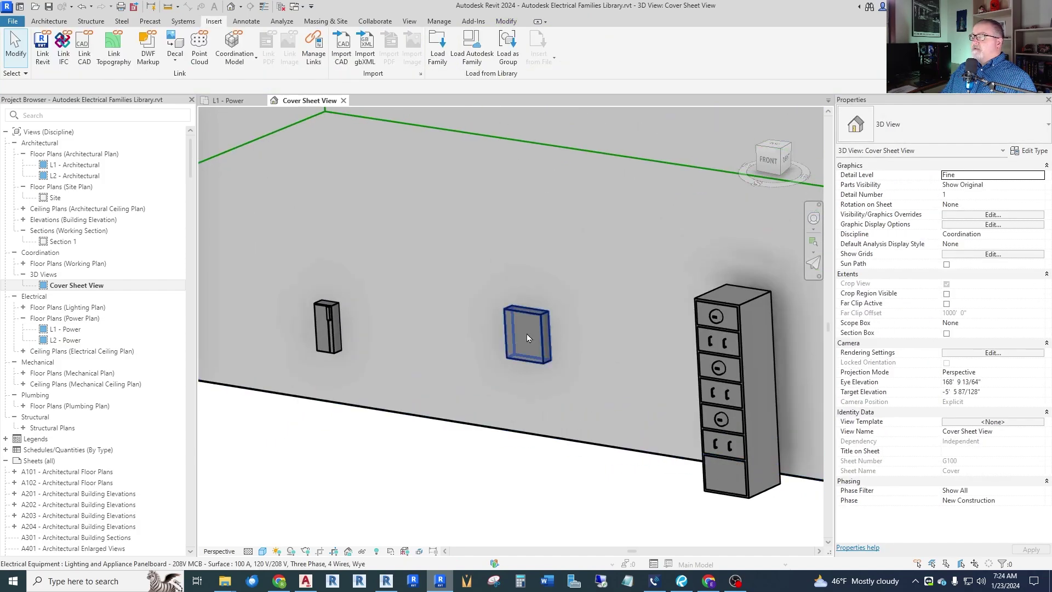
{"action": "left_click", "coordinate": [527, 335]}
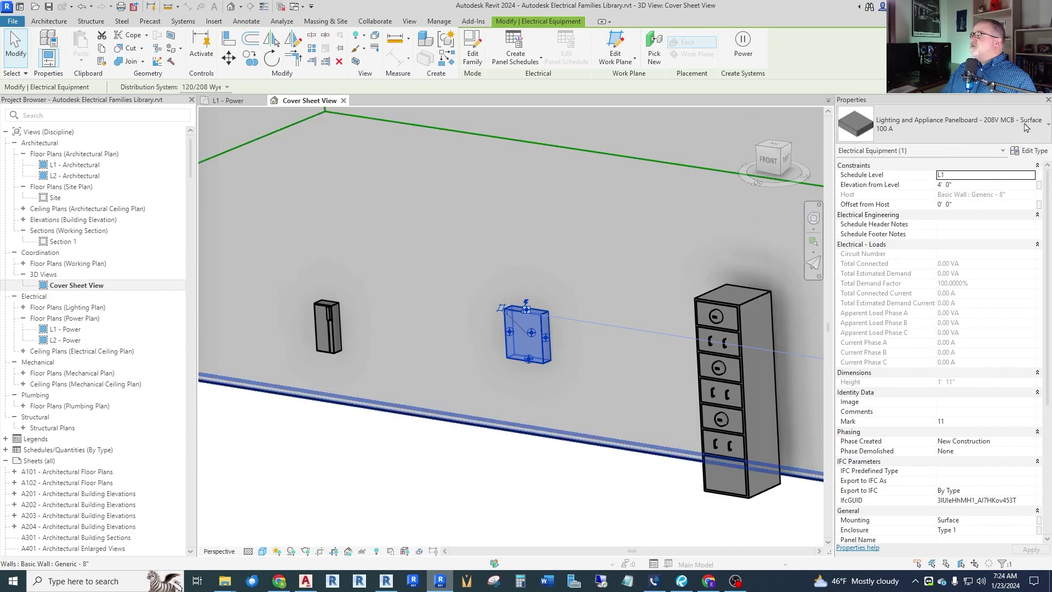
{"action": "key", "text": "Escape"}
{"action": "scroll", "coordinate": [527, 334], "scroll_direction": "down", "scroll_amount": 3}
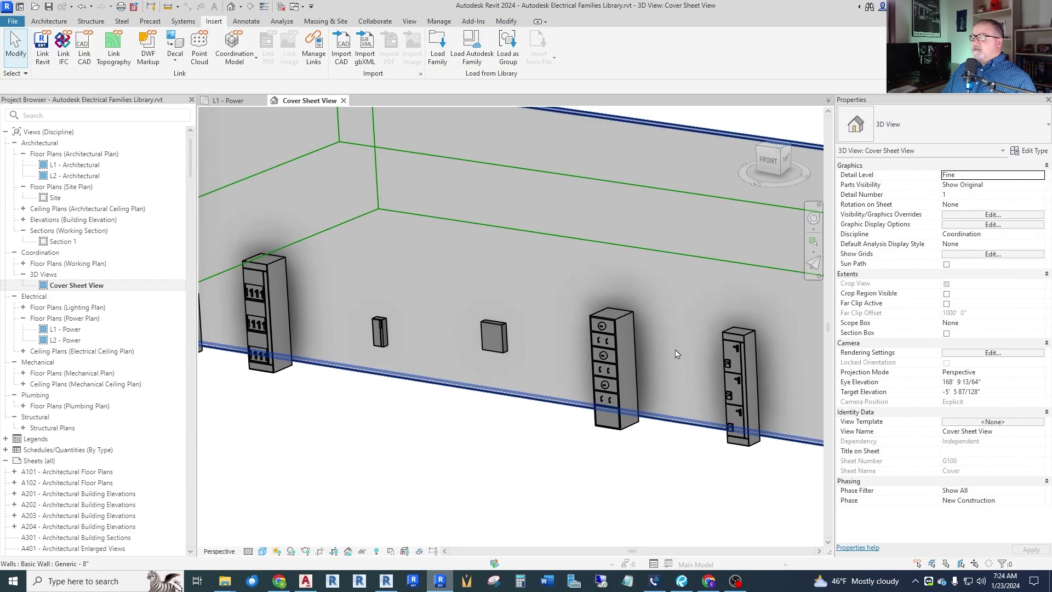
{"action": "scroll", "coordinate": [677, 354], "scroll_direction": "up", "scroll_amount": 3}
{"action": "left_click", "coordinate": [530, 366]}
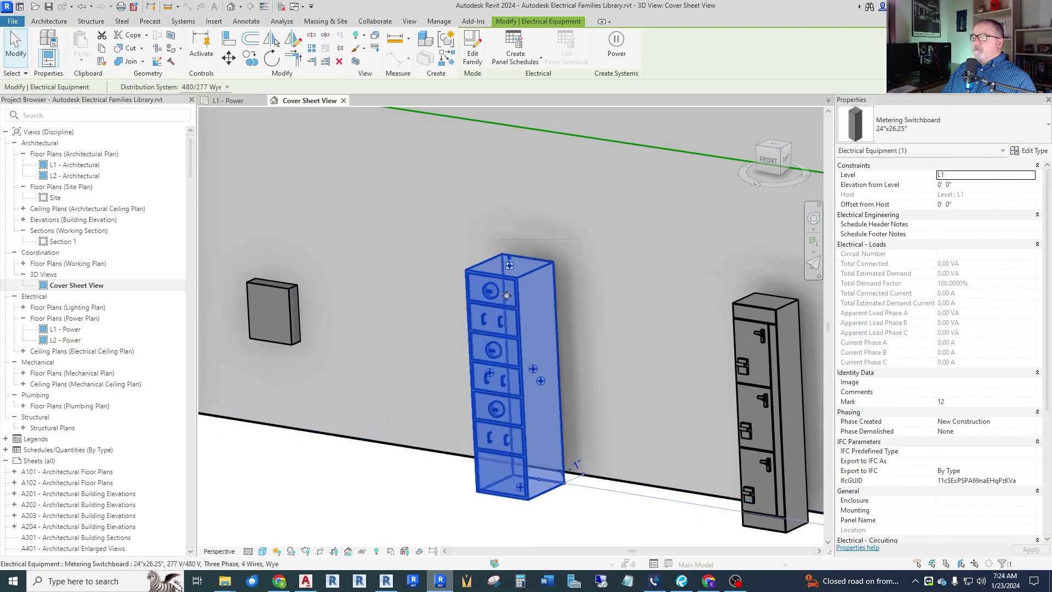
{"action": "scroll", "coordinate": [340, 312], "scroll_direction": "down", "scroll_amount": 3}
{"action": "scroll", "coordinate": [657, 390], "scroll_direction": "up", "scroll_amount": 4}
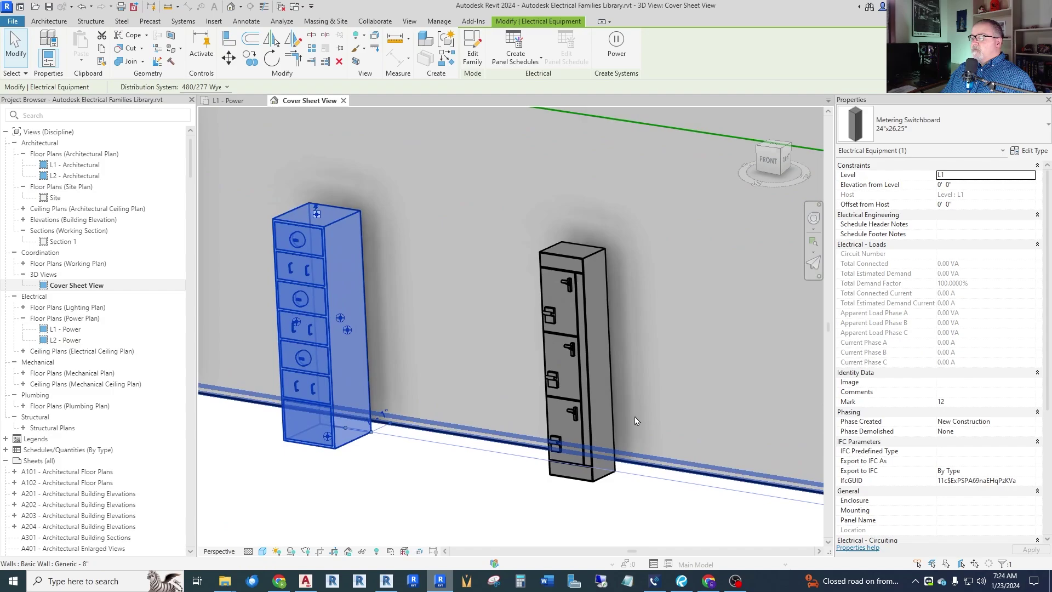
{"action": "key", "text": "Escape"}
{"action": "left_click", "coordinate": [577, 385]}
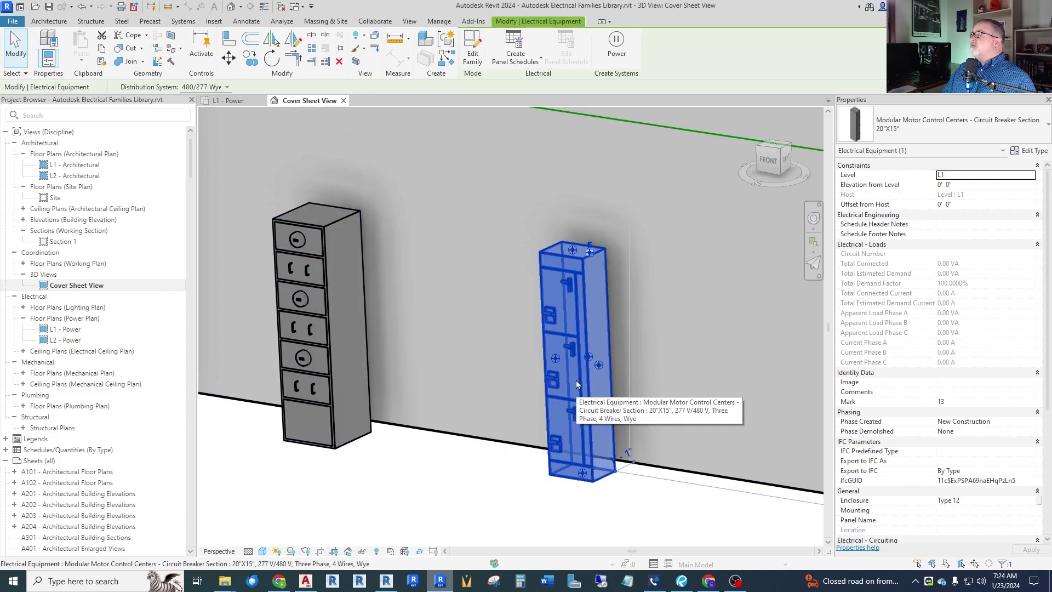
{"action": "scroll", "coordinate": [413, 359], "scroll_direction": "down", "scroll_amount": 5}
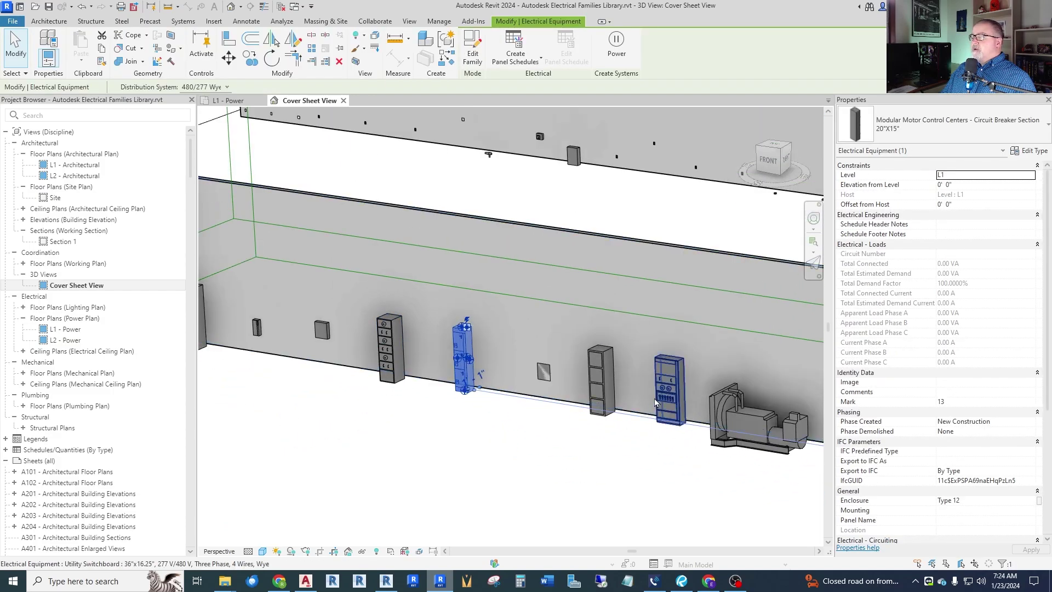
{"action": "scroll", "coordinate": [598, 395], "scroll_direction": "up", "scroll_amount": 5}
{"action": "scroll", "coordinate": [598, 394], "scroll_direction": "down", "scroll_amount": 2}
{"action": "scroll", "coordinate": [435, 389], "scroll_direction": "up", "scroll_amount": 3}
{"action": "left_click", "coordinate": [471, 356]}
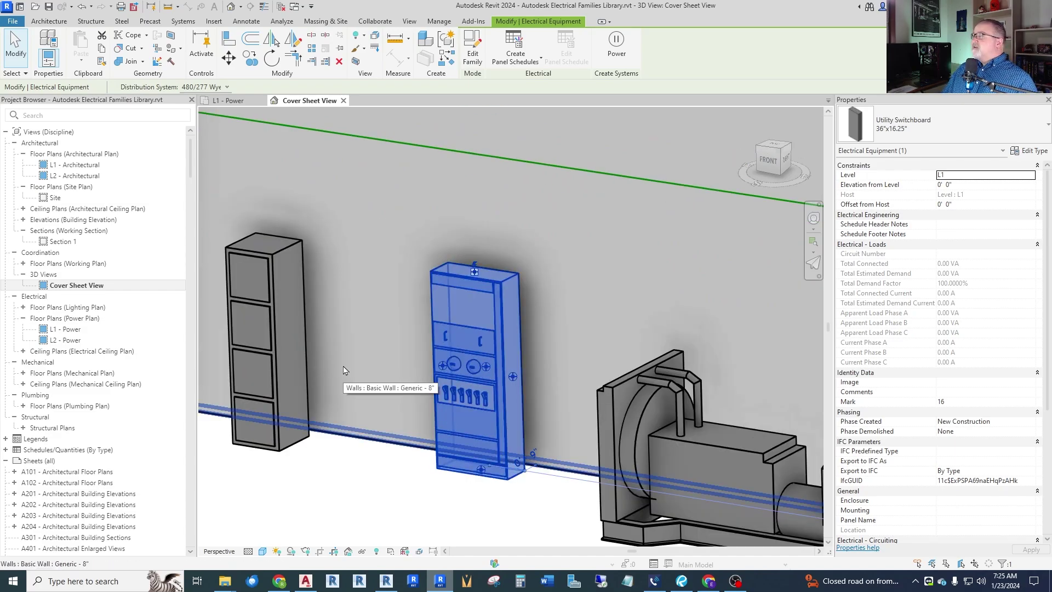
{"action": "key", "text": "Escape"}
{"action": "scroll", "coordinate": [350, 364], "scroll_direction": "down", "scroll_amount": 4}
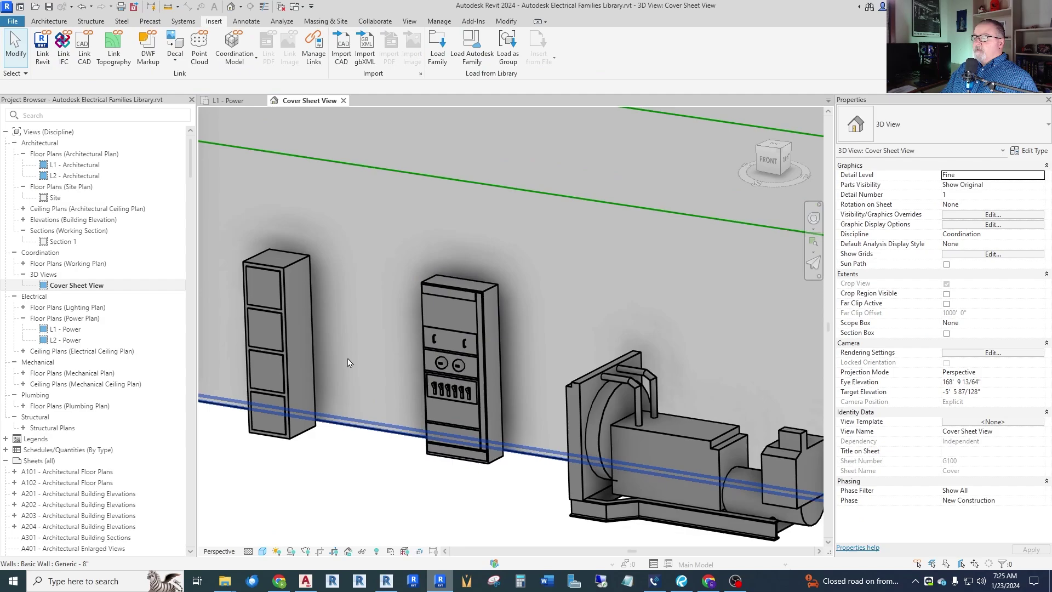
{"action": "scroll", "coordinate": [460, 414], "scroll_direction": "up", "scroll_amount": 2}
{"action": "scroll", "coordinate": [465, 416], "scroll_direction": "down", "scroll_amount": 1}
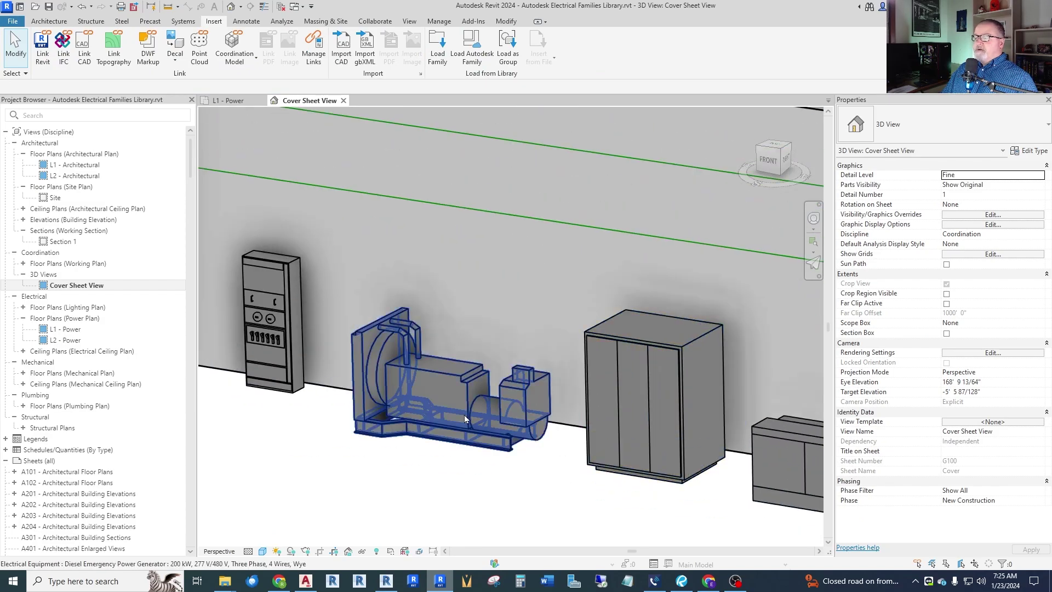
{"action": "scroll", "coordinate": [439, 409], "scroll_direction": "up", "scroll_amount": 2}
{"action": "left_click", "coordinate": [441, 395]}
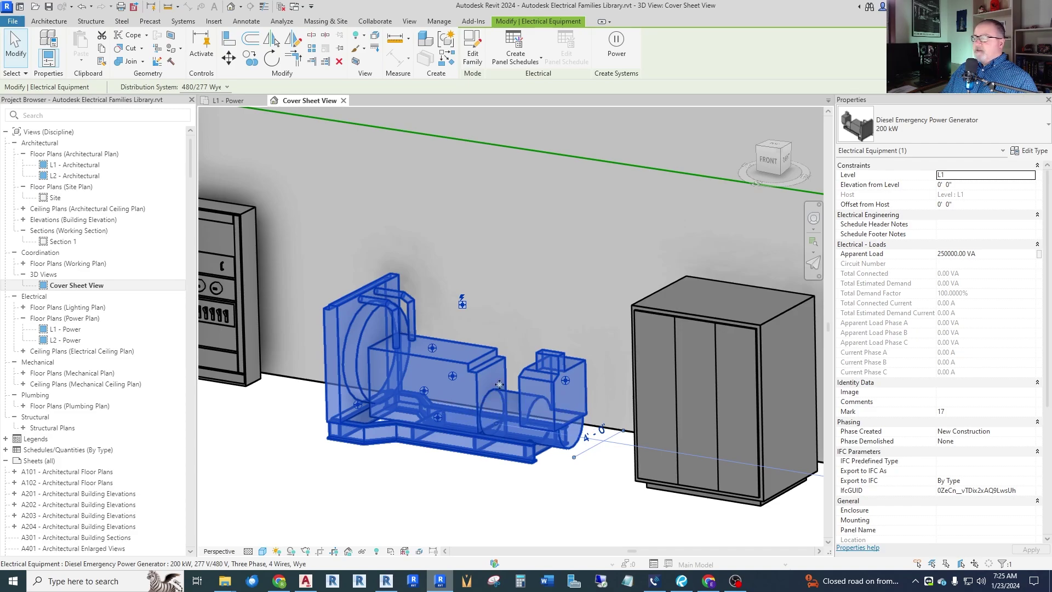
{"action": "left_click", "coordinate": [1034, 152]}
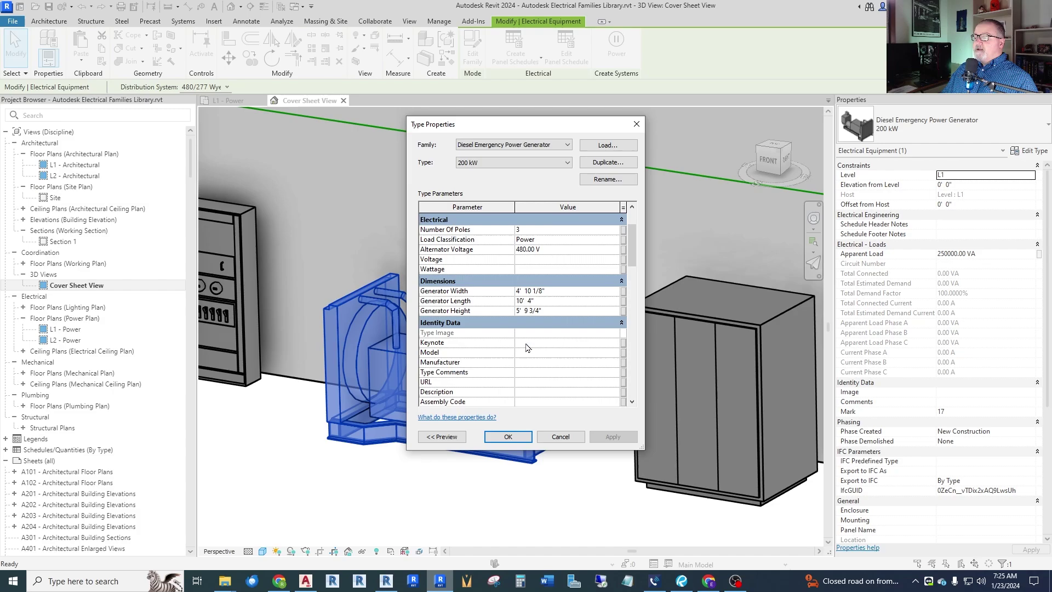
{"action": "scroll", "coordinate": [520, 348], "scroll_direction": "down", "scroll_amount": 10}
{"action": "scroll", "coordinate": [538, 341], "scroll_direction": "down", "scroll_amount": 2}
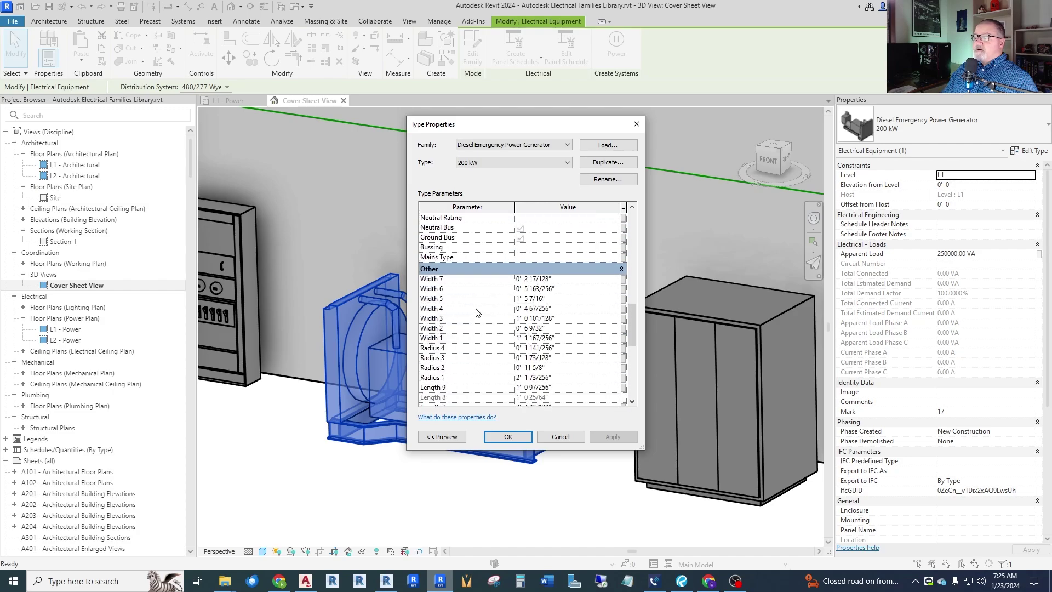
{"action": "scroll", "coordinate": [465, 341], "scroll_direction": "down", "scroll_amount": 2}
{"action": "scroll", "coordinate": [462, 325], "scroll_direction": "down", "scroll_amount": 4}
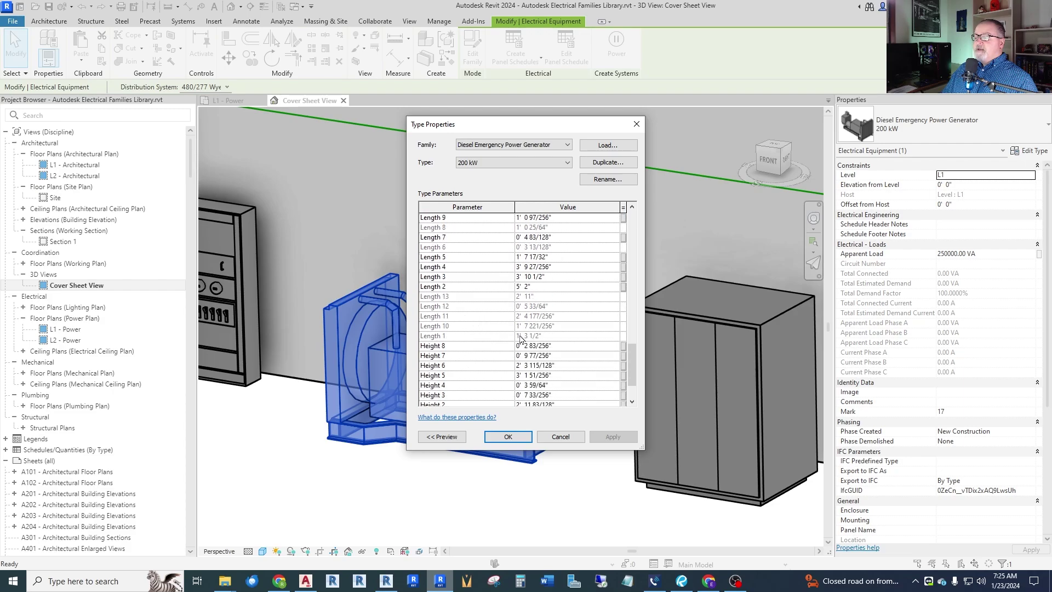
{"action": "left_click", "coordinate": [546, 434]}
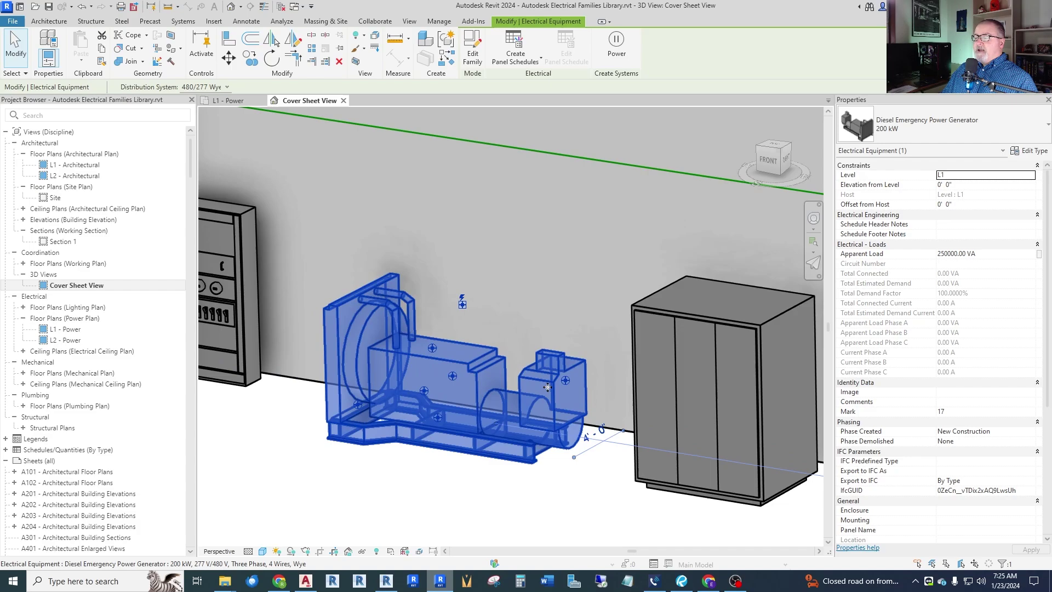
{"action": "key", "text": "Escape"}
{"action": "scroll", "coordinate": [367, 322], "scroll_direction": "down", "scroll_amount": 4}
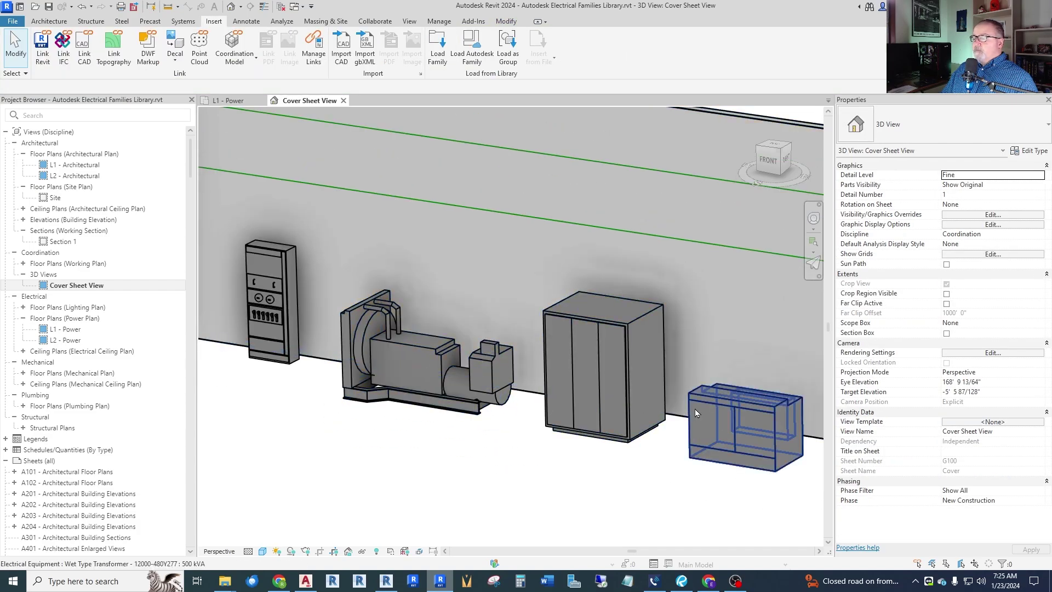
{"action": "scroll", "coordinate": [707, 411], "scroll_direction": "up", "scroll_amount": 3}
{"action": "left_click", "coordinate": [535, 366]}
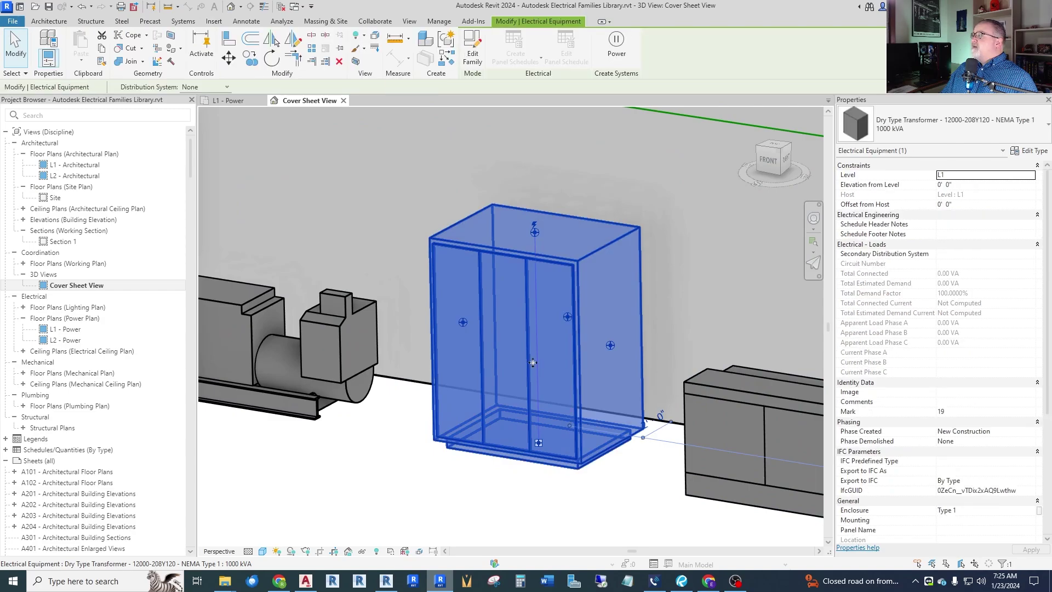
{"action": "scroll", "coordinate": [300, 327], "scroll_direction": "down", "scroll_amount": 4}
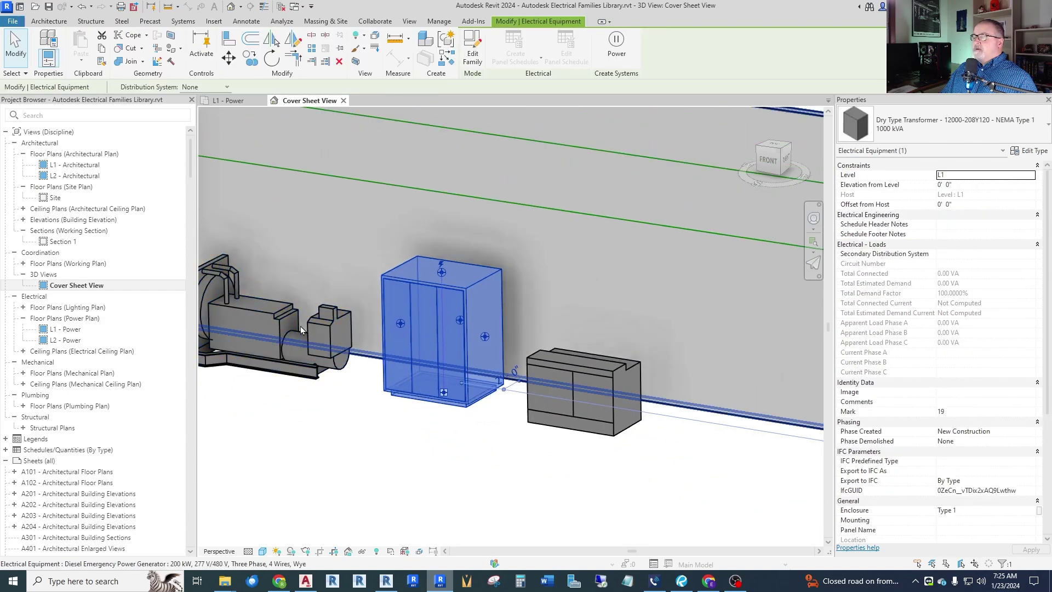
{"action": "scroll", "coordinate": [528, 390], "scroll_direction": "up", "scroll_amount": 4}
{"action": "key", "text": "Escape"}
{"action": "left_click", "coordinate": [527, 391]}
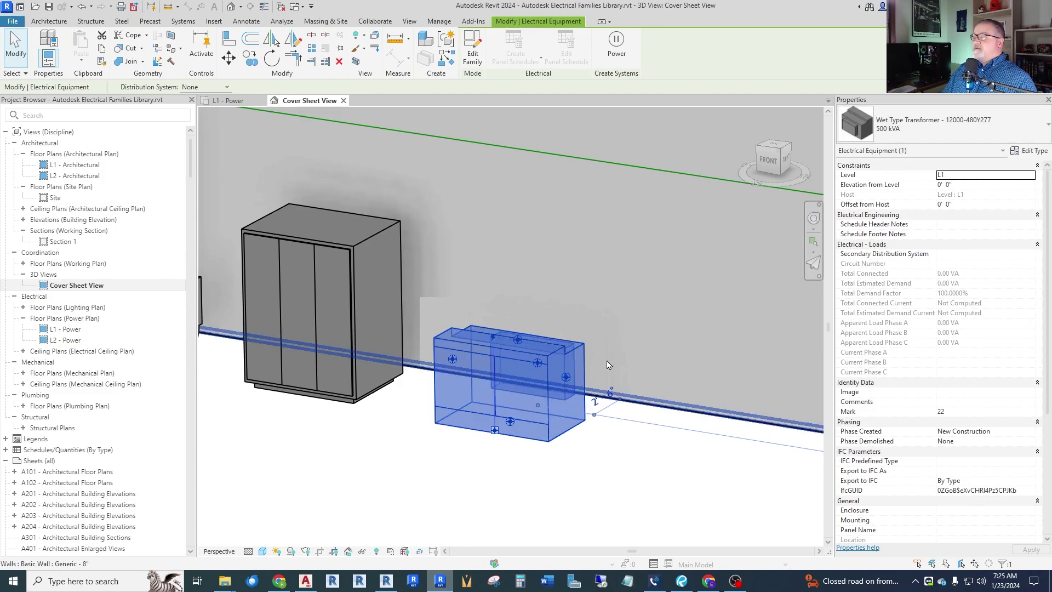
{"action": "scroll", "coordinate": [542, 394], "scroll_direction": "up", "scroll_amount": 2}
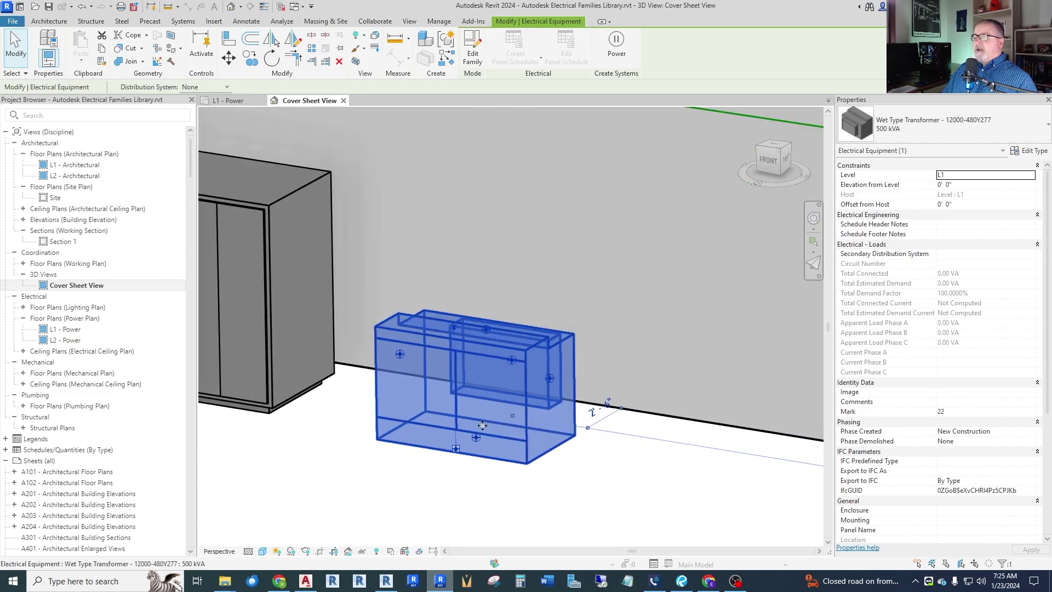
{"action": "scroll", "coordinate": [493, 422], "scroll_direction": "down", "scroll_amount": 1}
{"action": "key", "text": "Escape"}
{"action": "scroll", "coordinate": [542, 411], "scroll_direction": "down", "scroll_amount": 8}
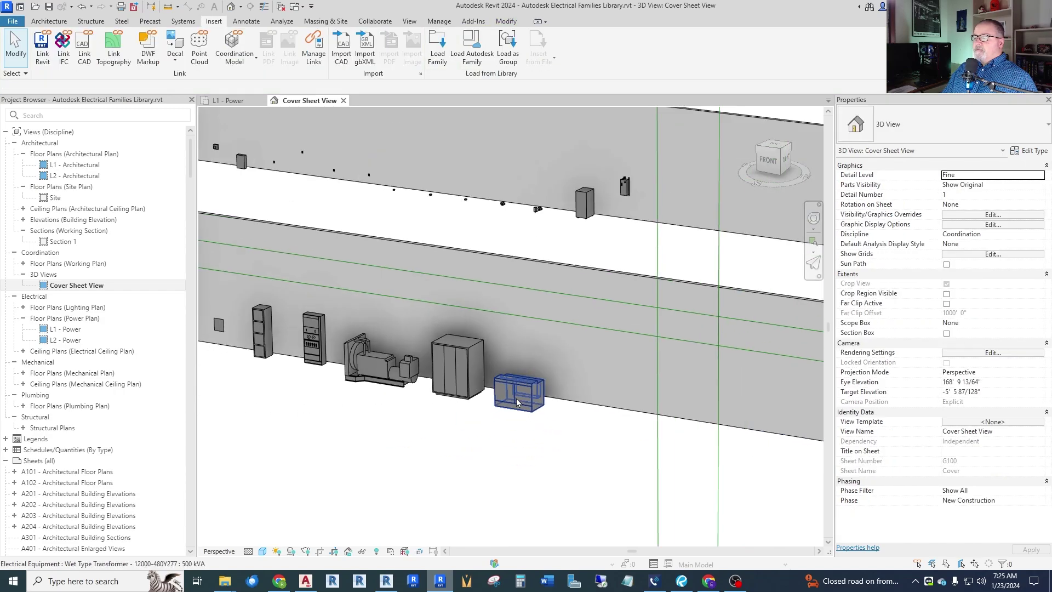
{"action": "scroll", "coordinate": [535, 351], "scroll_direction": "up", "scroll_amount": 3}
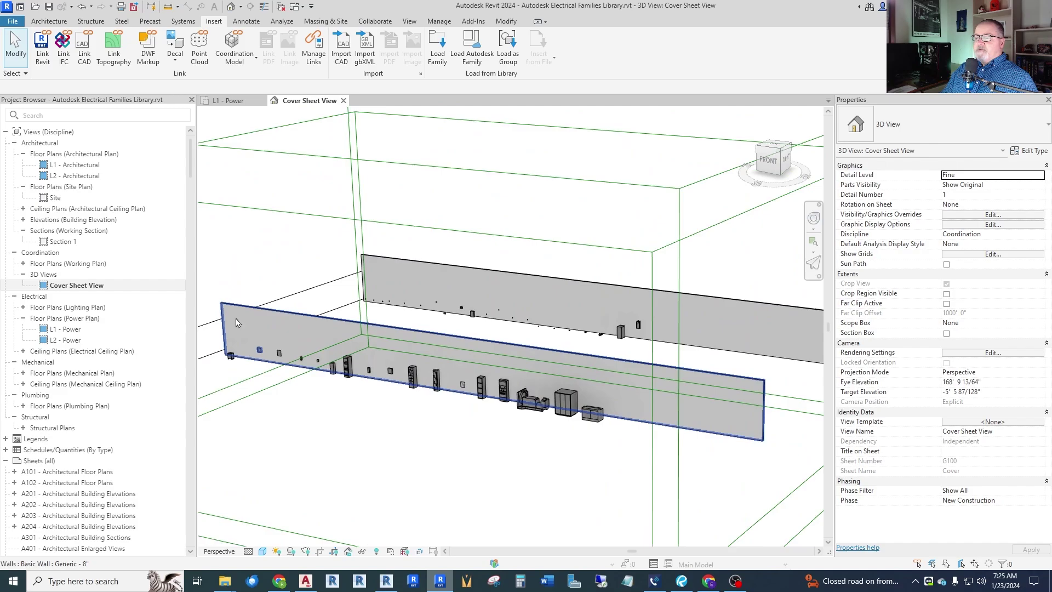
{"action": "scroll", "coordinate": [605, 328], "scroll_direction": "up", "scroll_amount": 2}
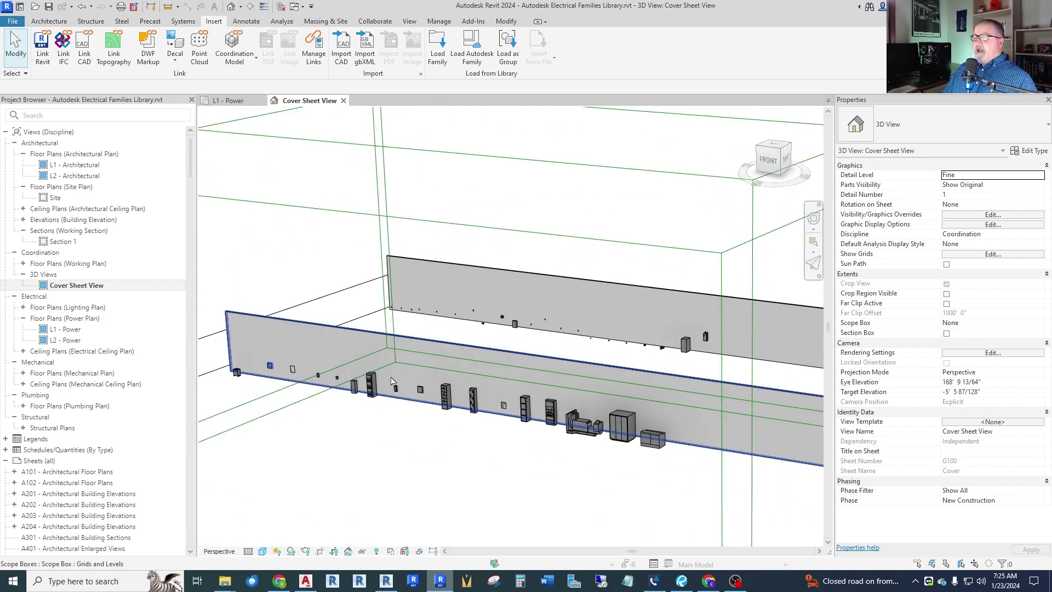
{"action": "scroll", "coordinate": [557, 376], "scroll_direction": "up", "scroll_amount": 1}
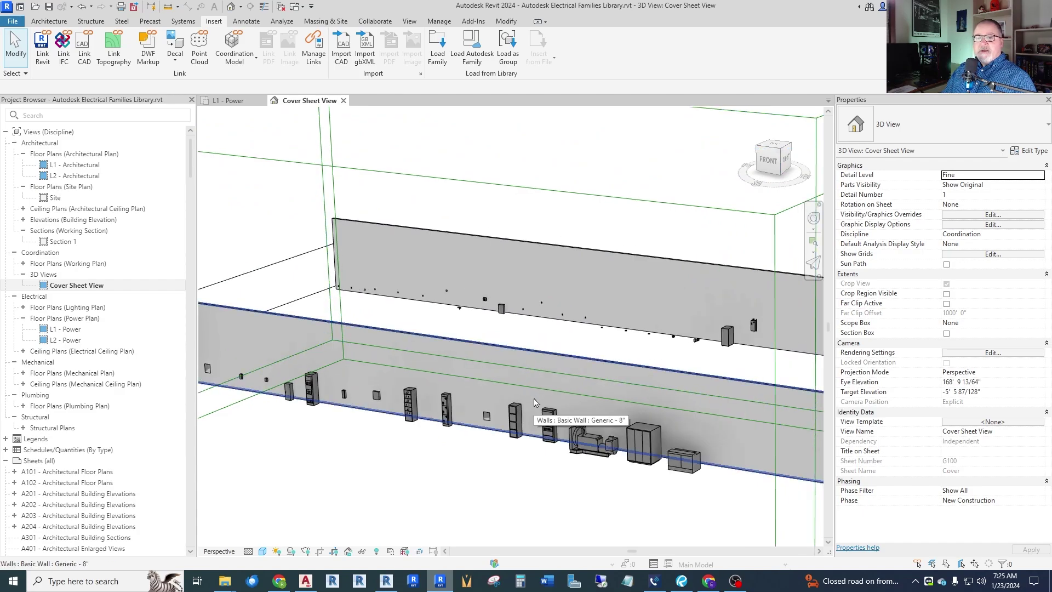